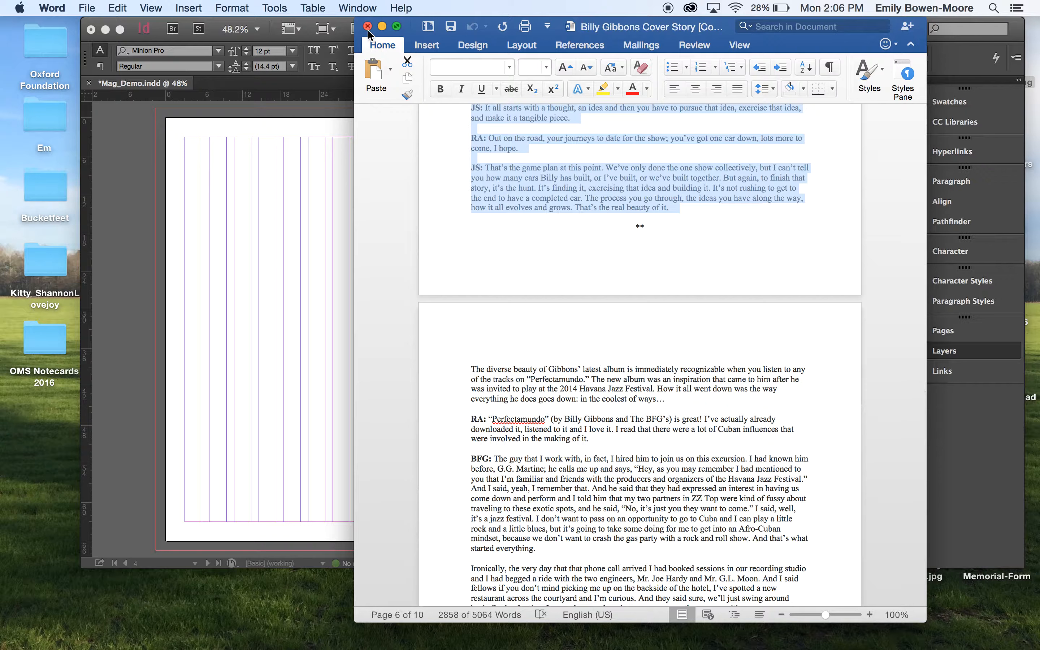
- Close the Word document to return to the InDesign spread
left_click(368, 27)
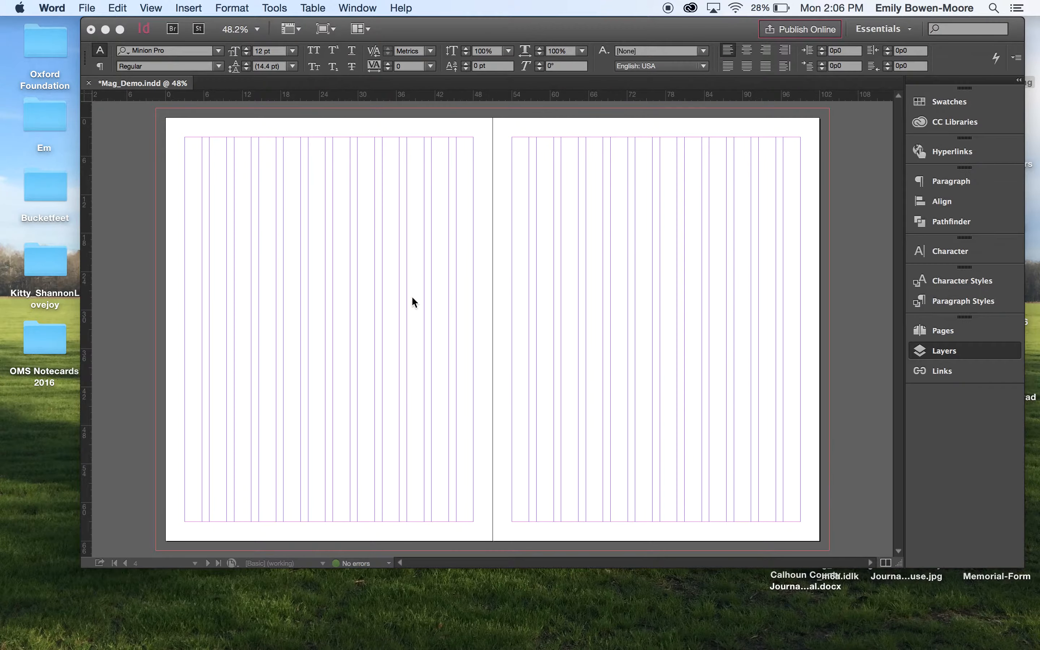
left_click(349, 331)
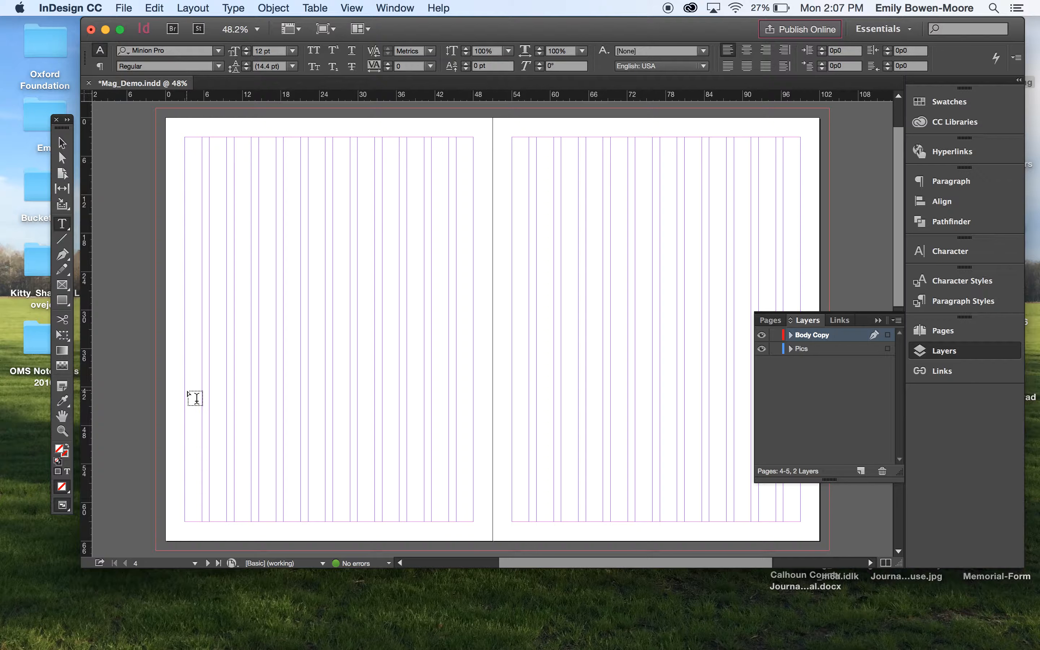
- Draw a text frame in the lower left page across the first columns, widening it to about 14p2.667 by 20p6
left_click_drag(186, 392, 272, 521)
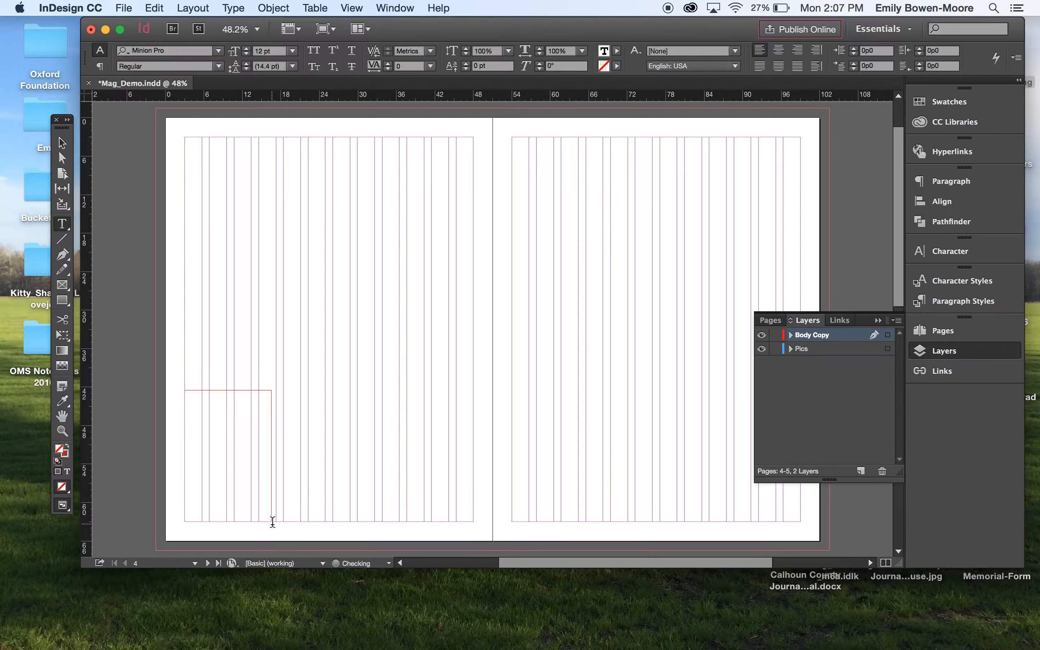
left_click(144, 458, "super")
left_click(268, 455)
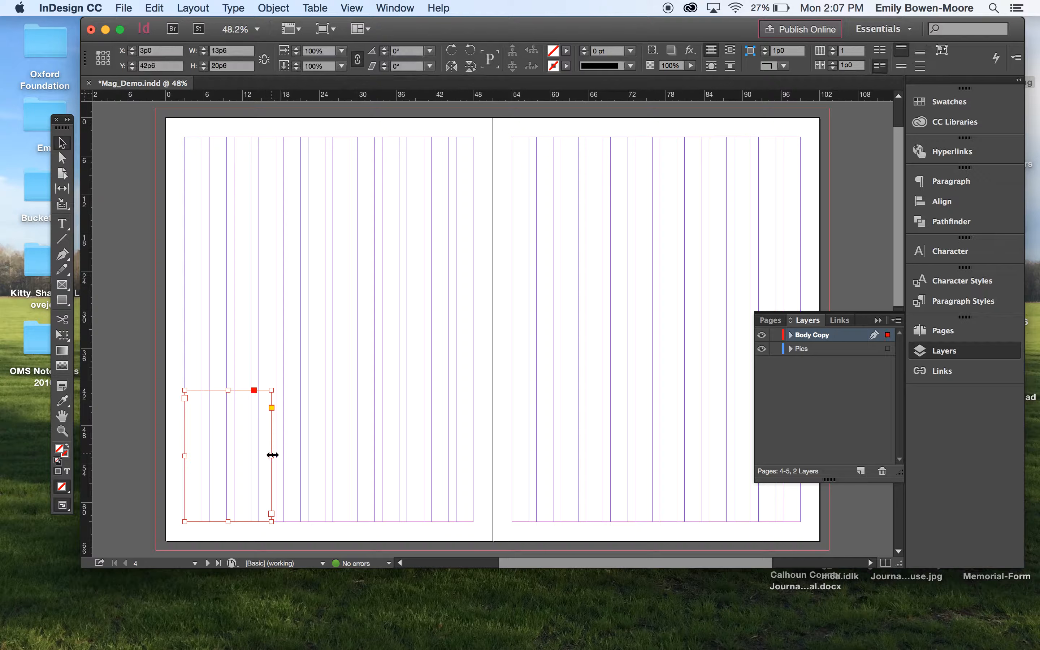
left_click_drag(271, 455, 278, 455)
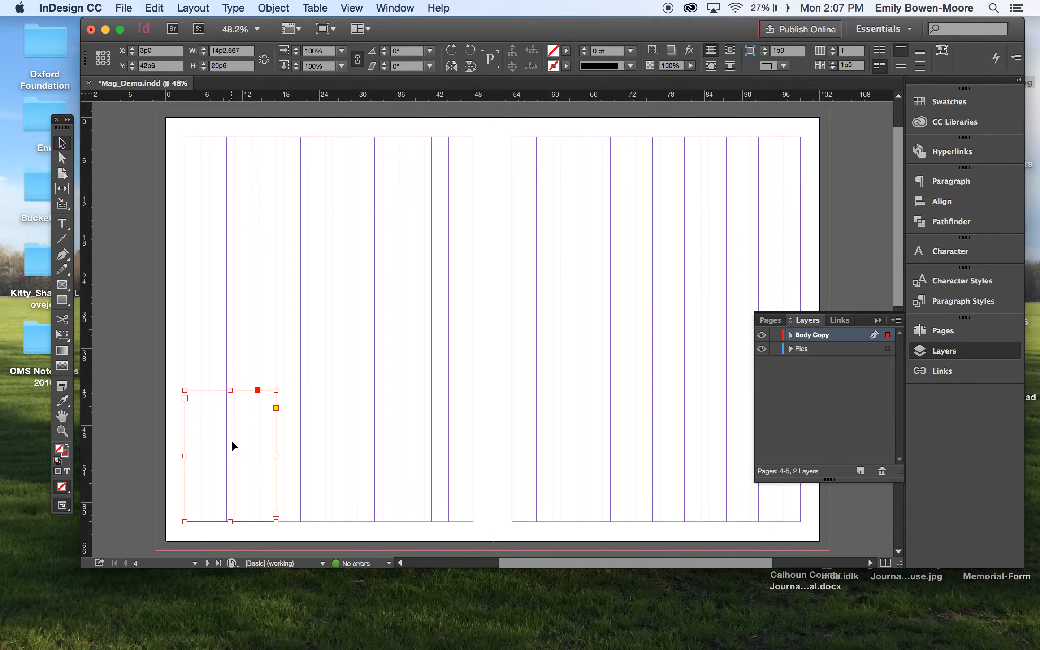
- Paste the copied interview text into the new text frame
double_click(201, 399)
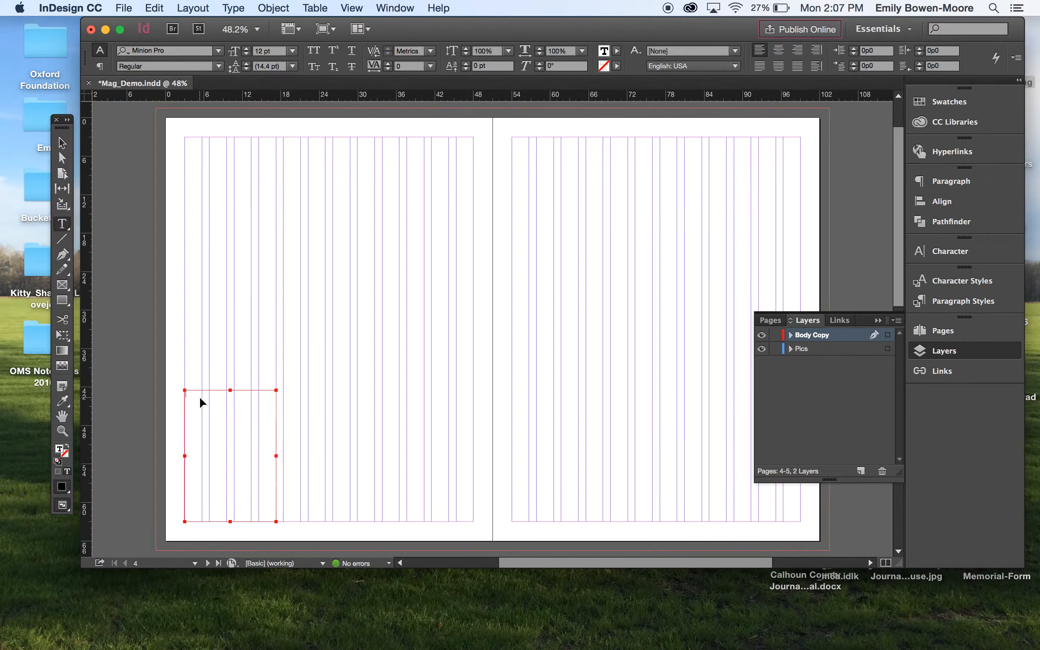
key("super+v")
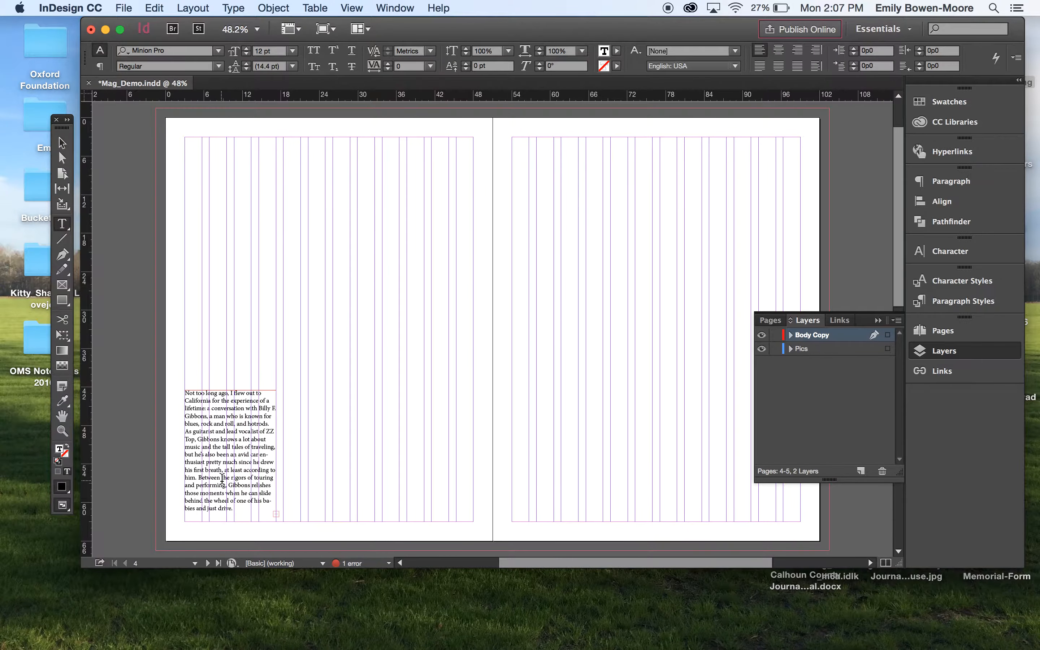
- Load the overset text from the first frame's out port
scroll(222, 479, "up", 5)
scroll(222, 479, "down", 3)
scroll(222, 479, "down", 1)
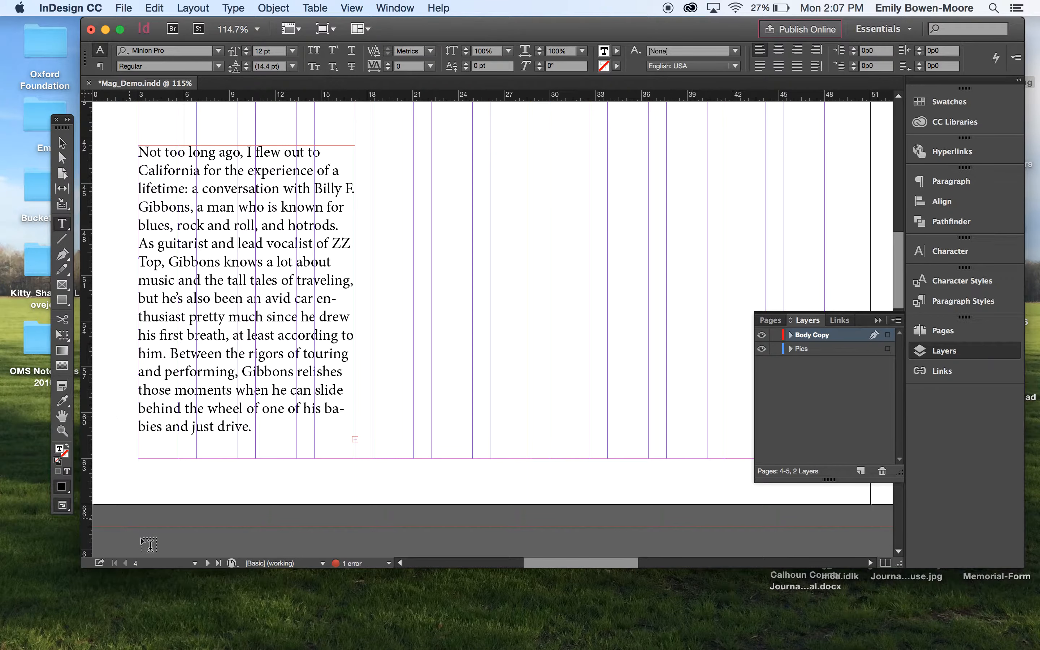
key("Escape")
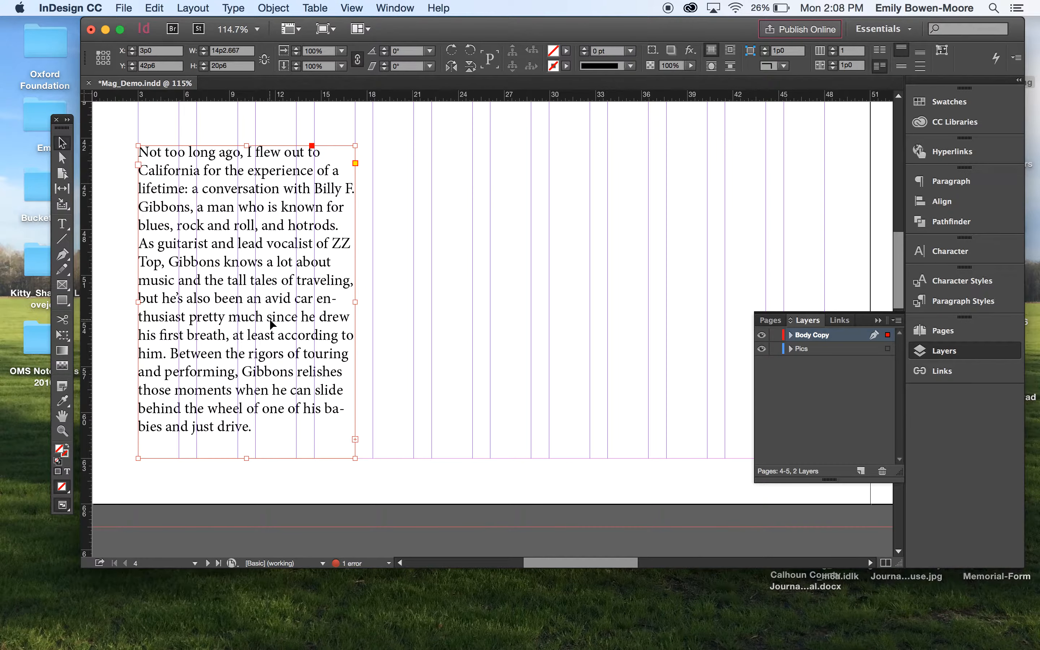
left_click(354, 439)
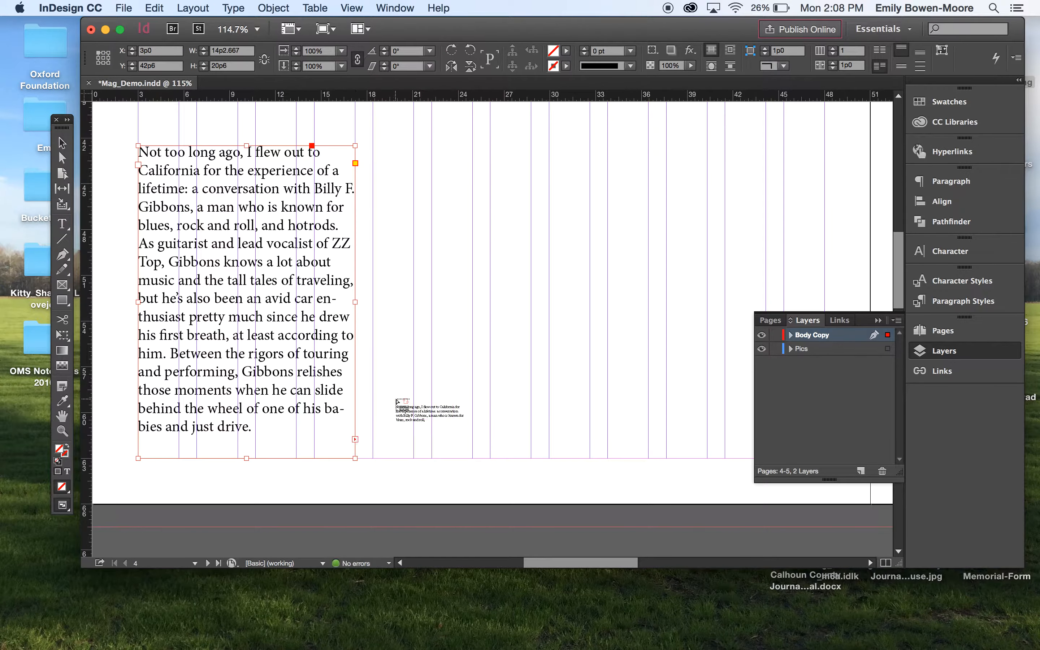
- Flow the overset text into a second frame of the same size beside the first, about 14p2.667 wide
scroll(396, 395, "up", 7)
scroll(396, 395, "down", 4)
scroll(396, 396, "down", 1)
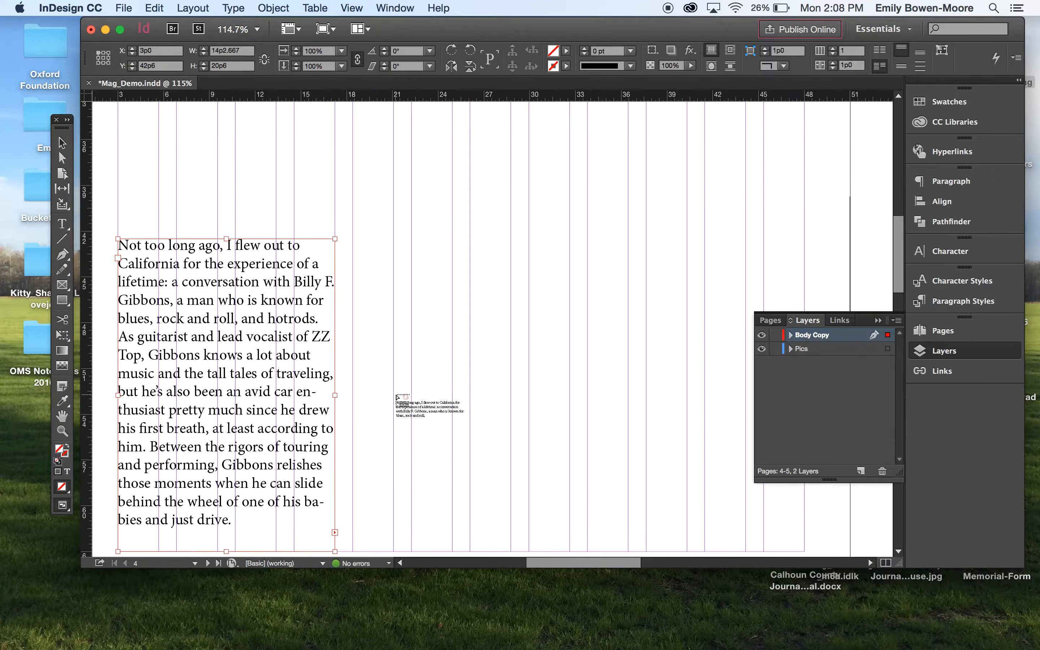
scroll(396, 396, "down", 2)
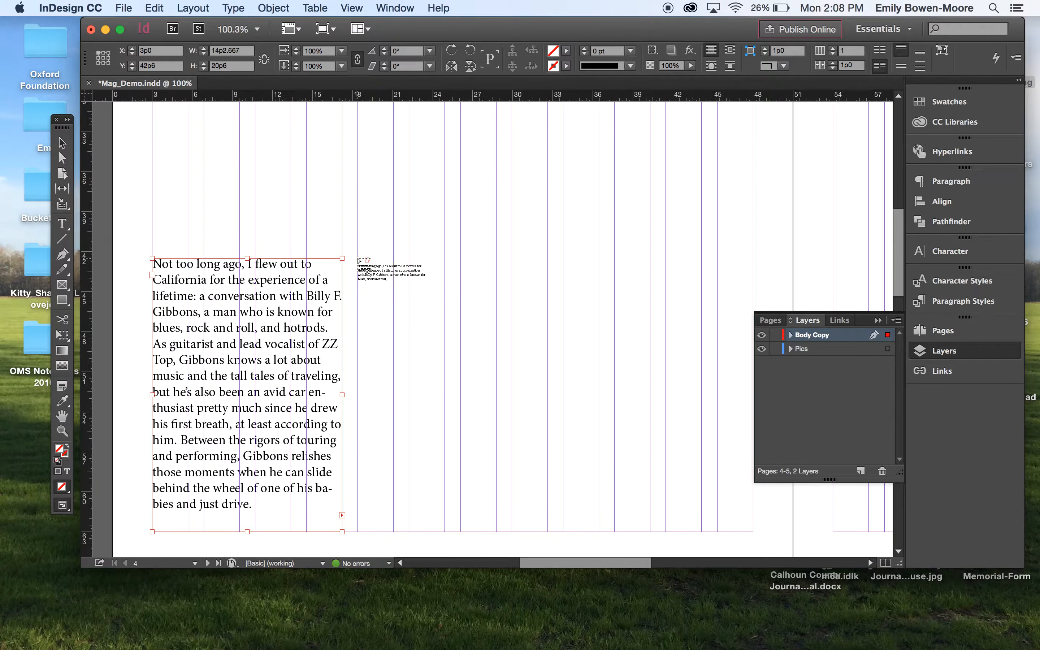
left_click_drag(358, 260, 599, 531)
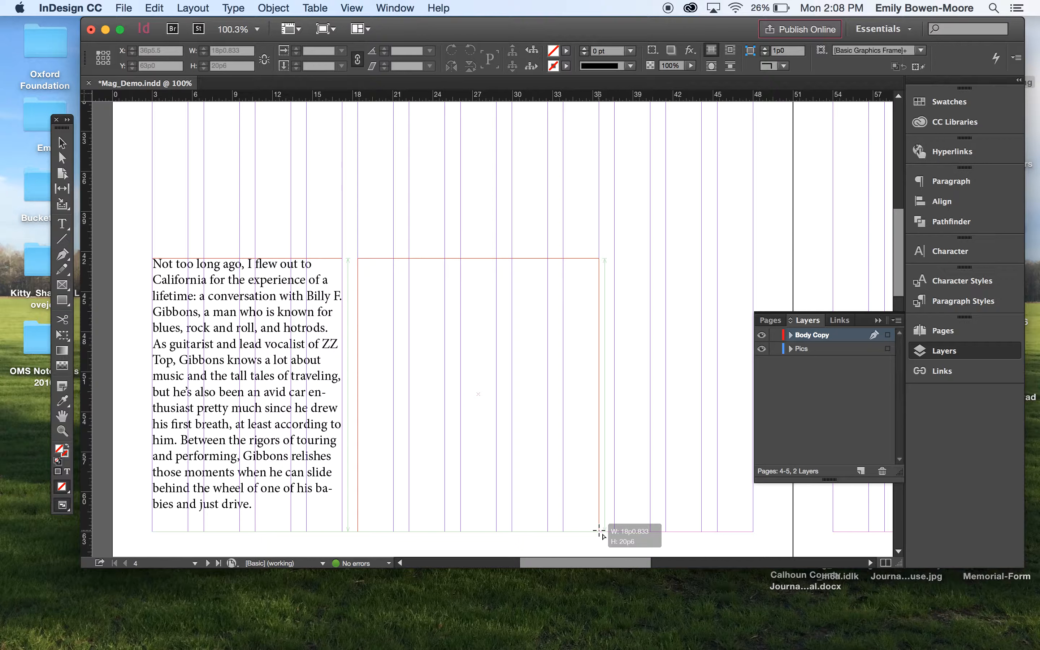
left_click_drag(599, 531, 547, 533)
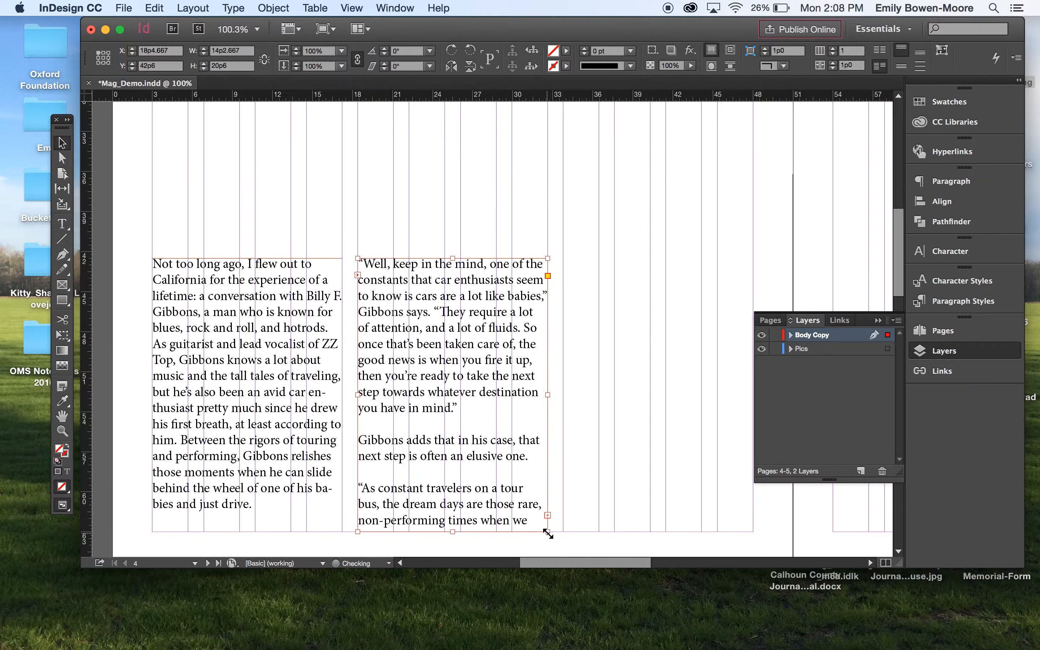
- Thread the remaining text into a third frame in the next columns of the left page
left_click(547, 515)
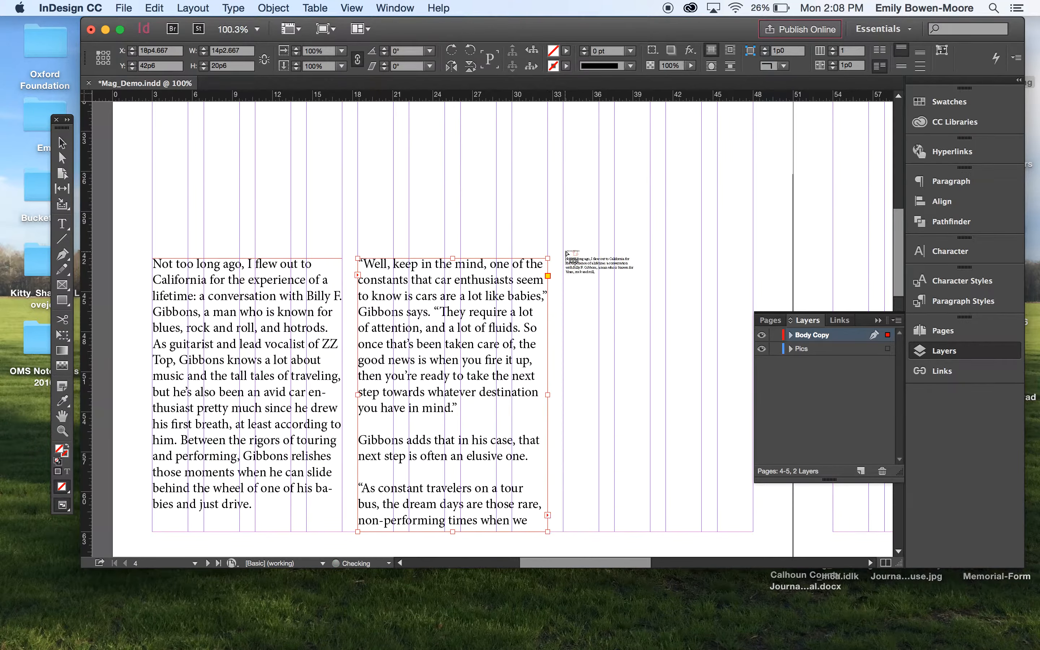
left_click_drag(564, 260, 754, 532)
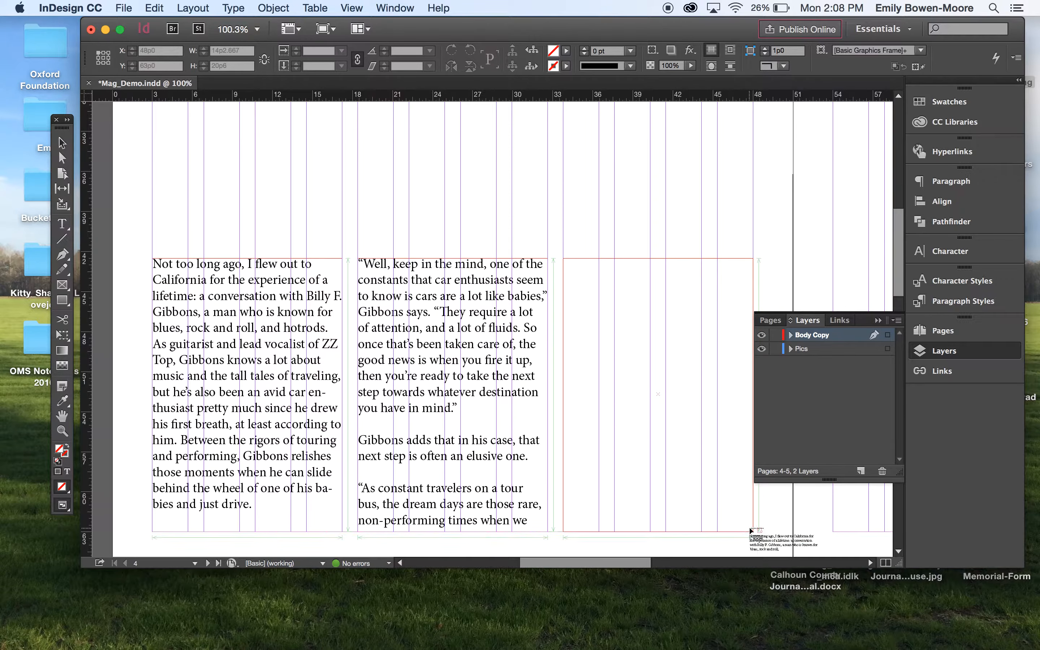
scroll(721, 423, "down", 3)
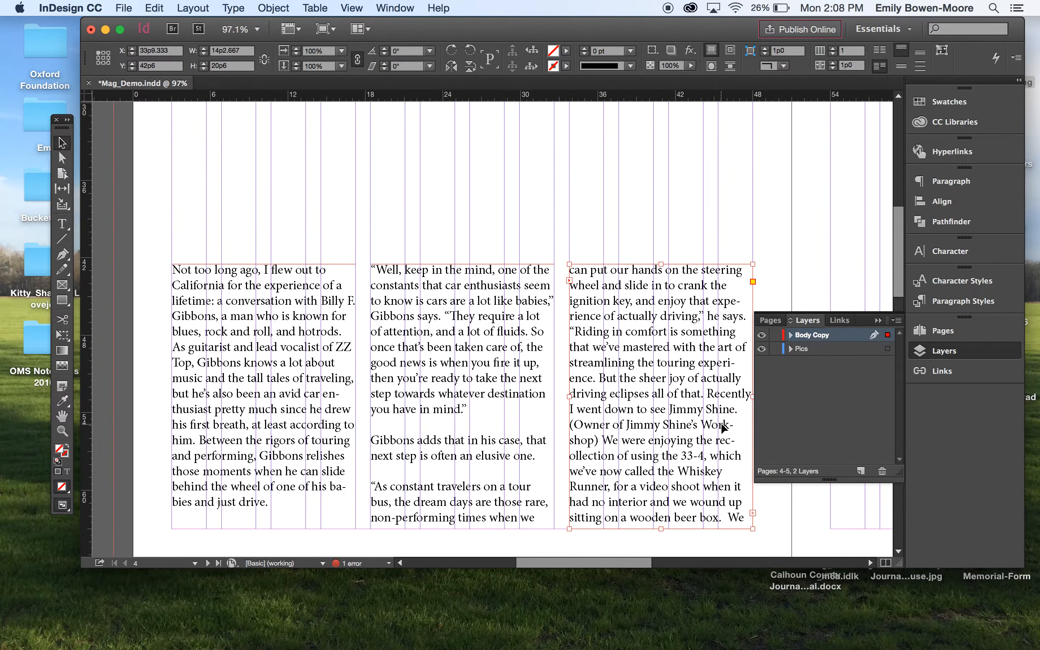
scroll(721, 423, "right", 5)
scroll(720, 422, "down", 3)
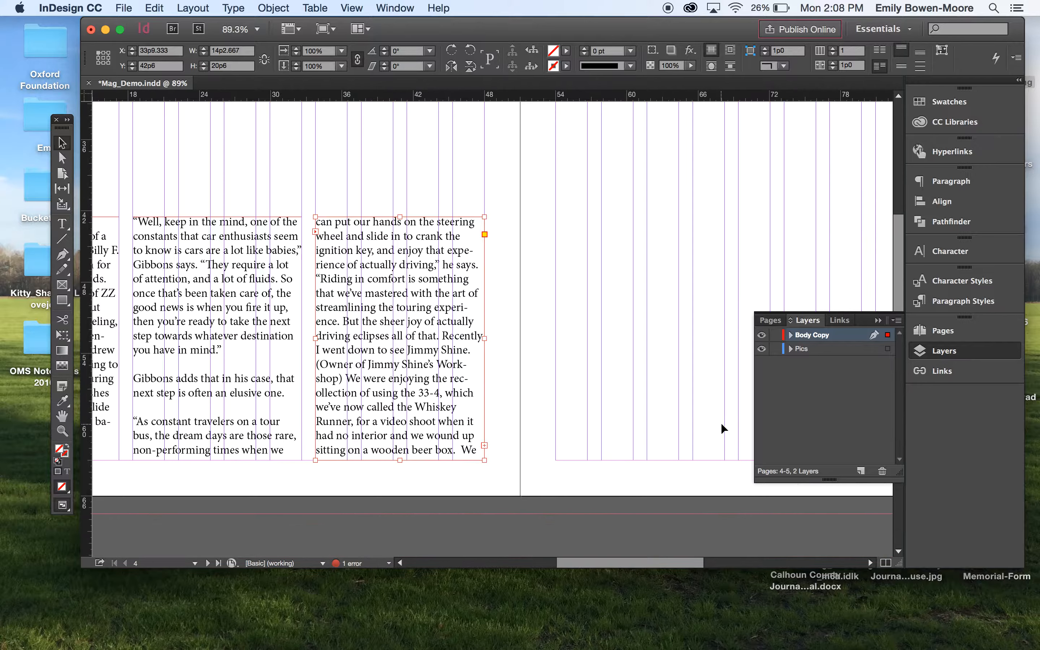
scroll(721, 422, "up", 3)
scroll(721, 423, "right", 3)
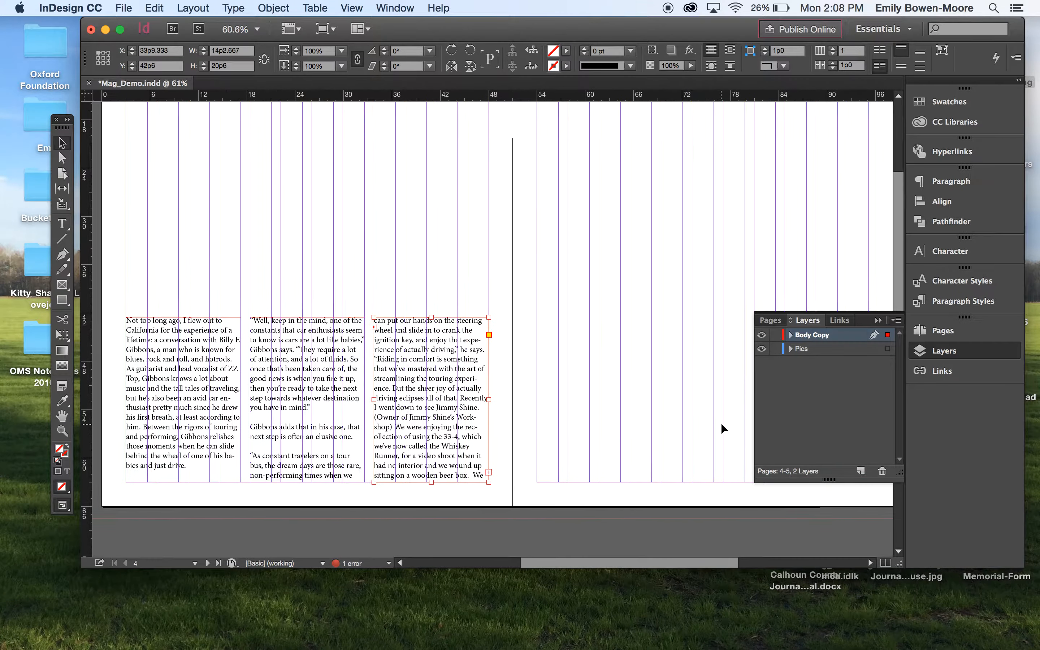
scroll(721, 423, "up", 3)
scroll(720, 422, "right", 1)
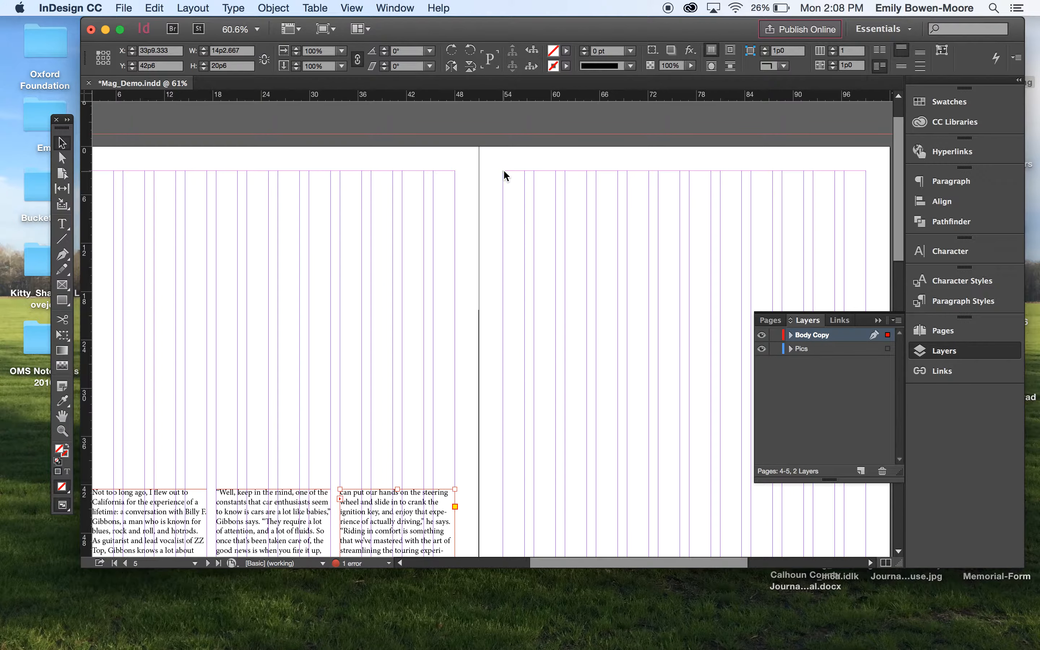
left_click(63, 223)
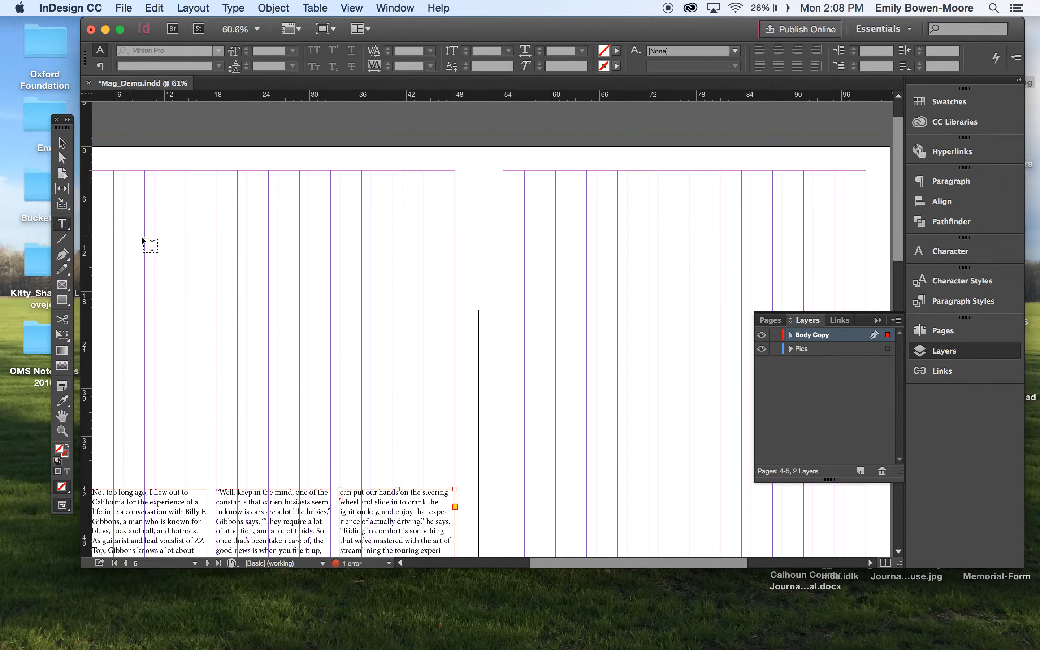
scroll(439, 499, "down", 1)
scroll(438, 499, "down", 10)
scroll(438, 499, "left", 1)
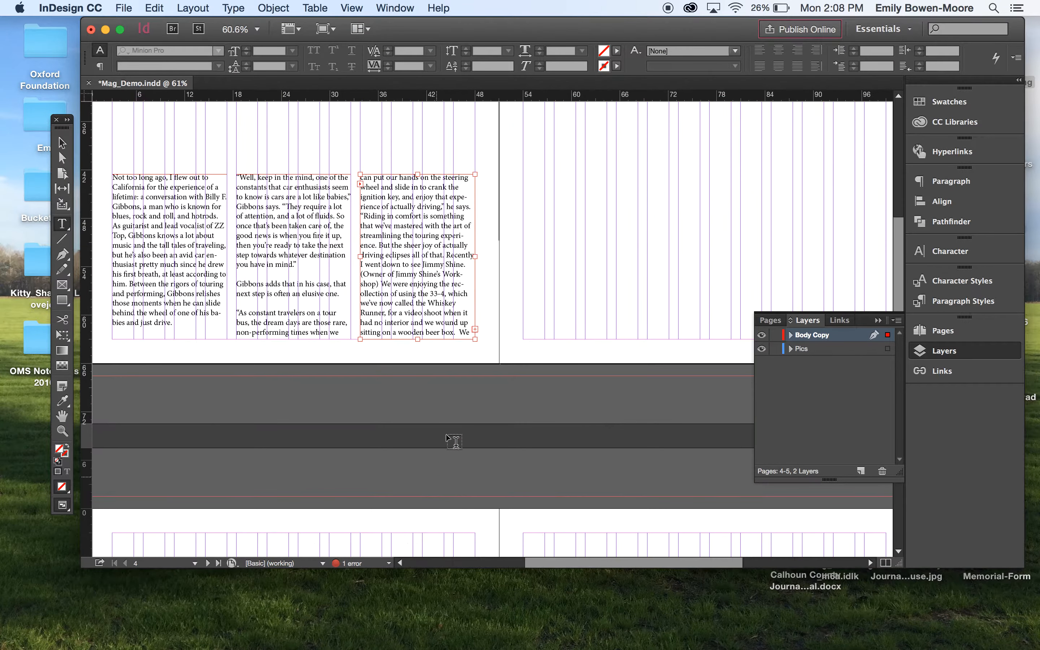
key("Escape")
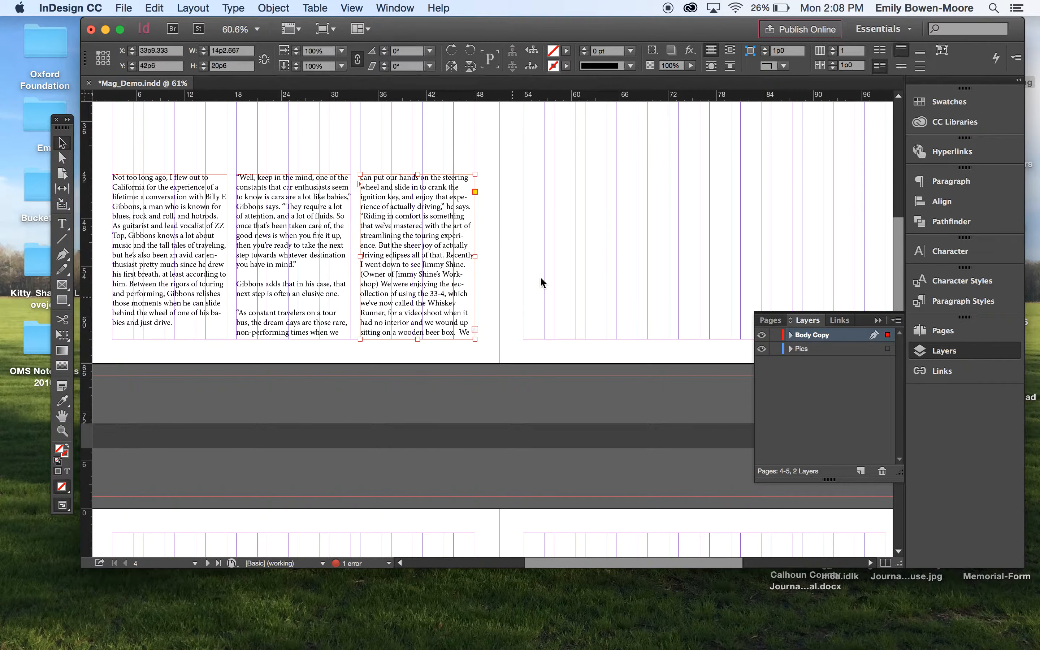
- Load the third frame's overset text and flow it into a full-height frame in the right page's first column
left_click(475, 329)
scroll(479, 326, "up", 10)
scroll(478, 327, "right", 1)
scroll(478, 327, "up", 2)
scroll(478, 327, "right", 2)
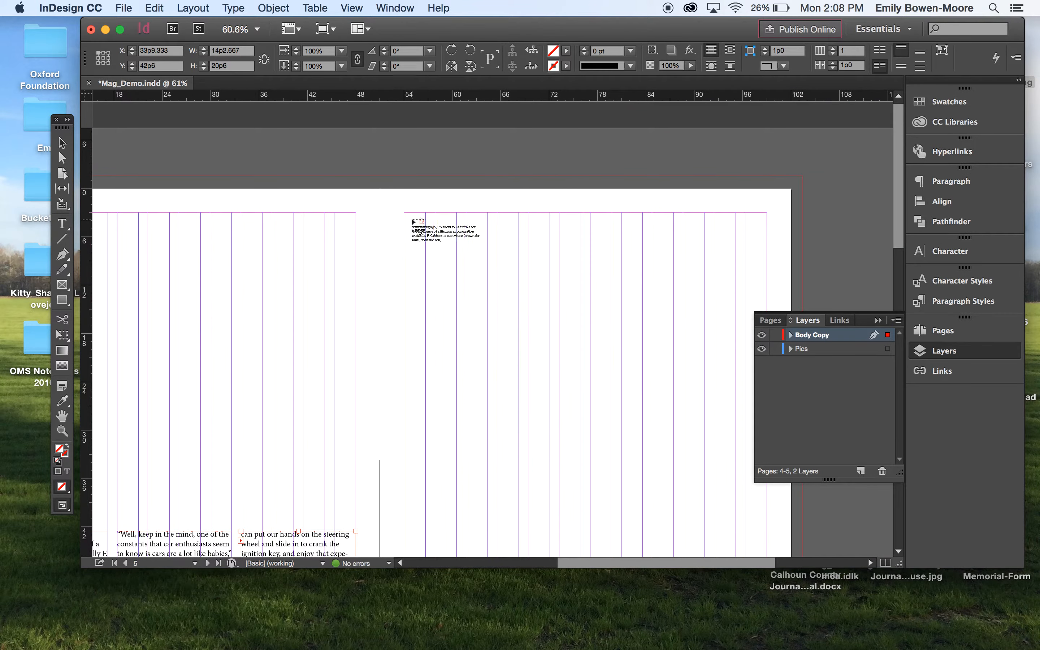
left_click_drag(405, 214, 519, 391)
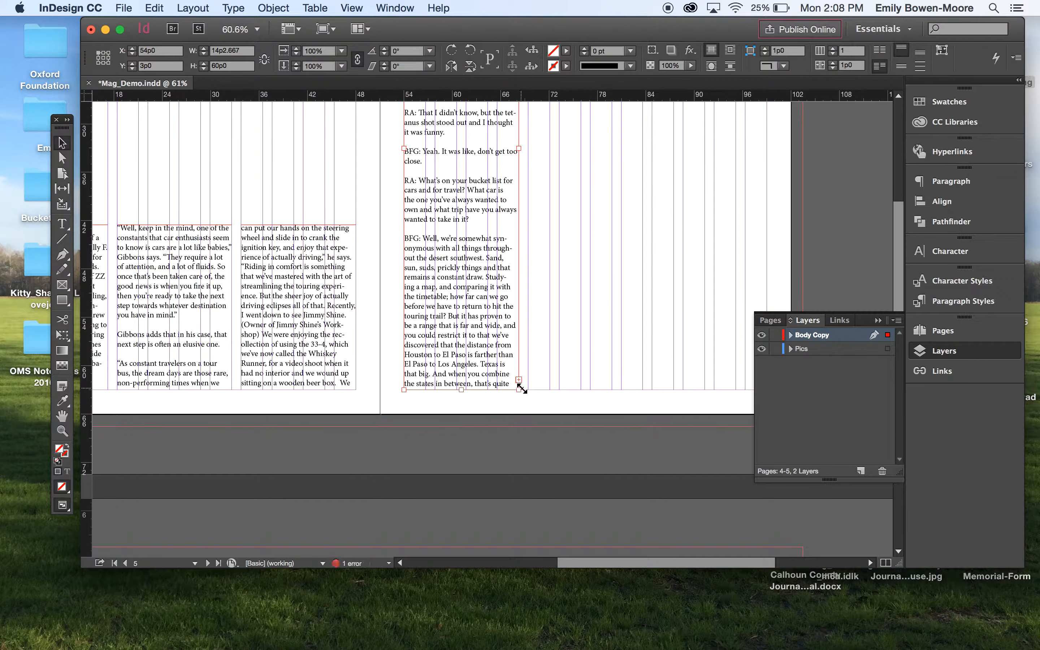
- Flow the next overset text into the right page's second column and widen that frame to about 14p2.667
left_click(519, 380)
scroll(553, 268, "up", 8)
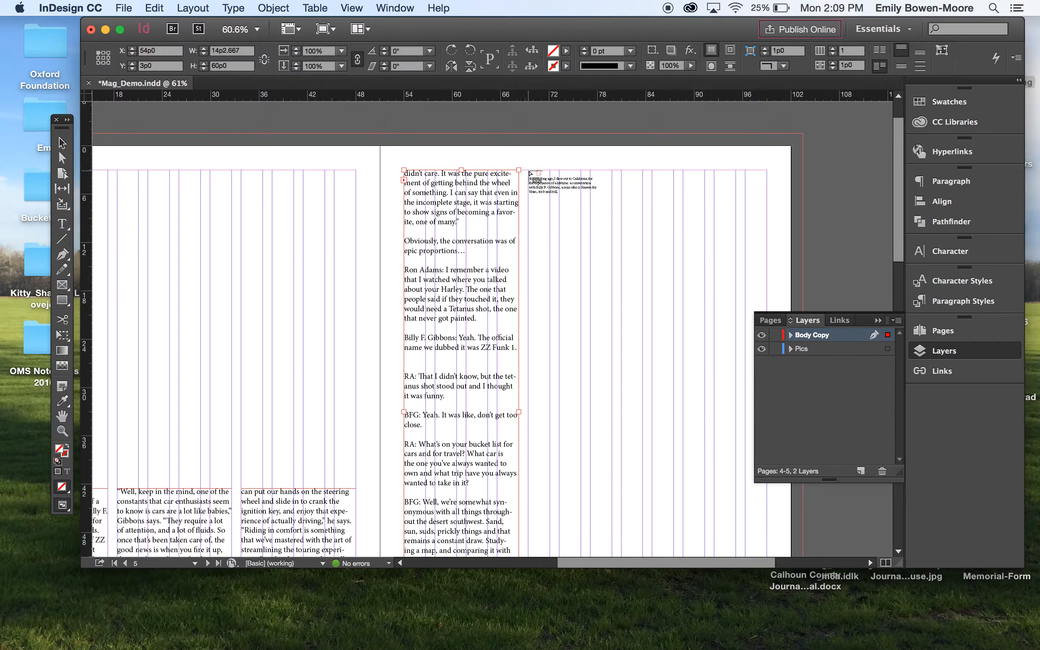
left_click(529, 171)
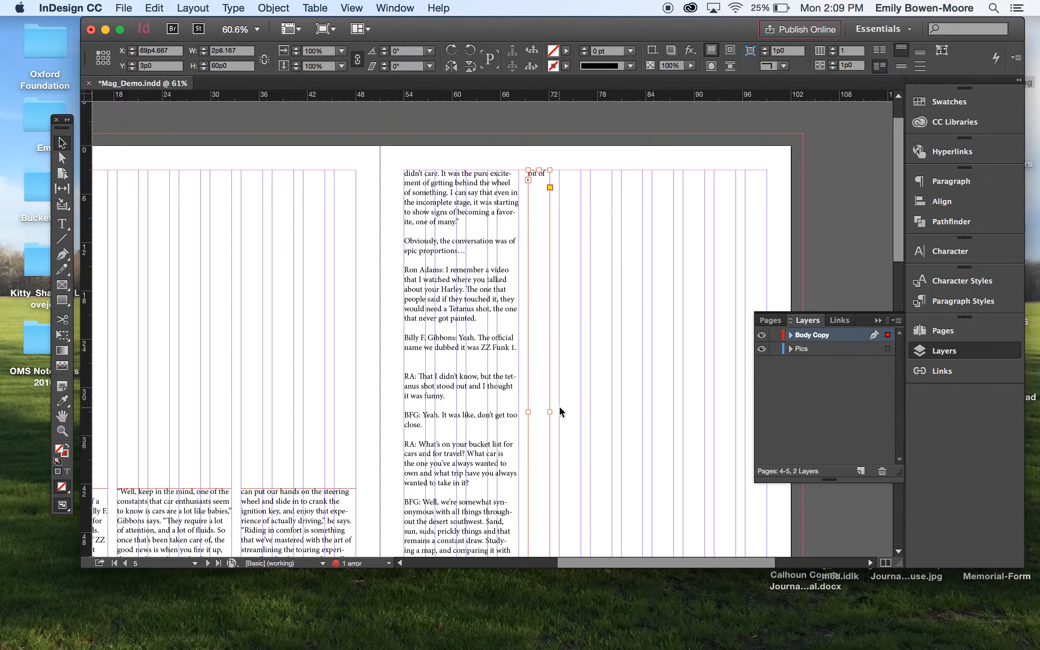
scroll(559, 411, "down", 9)
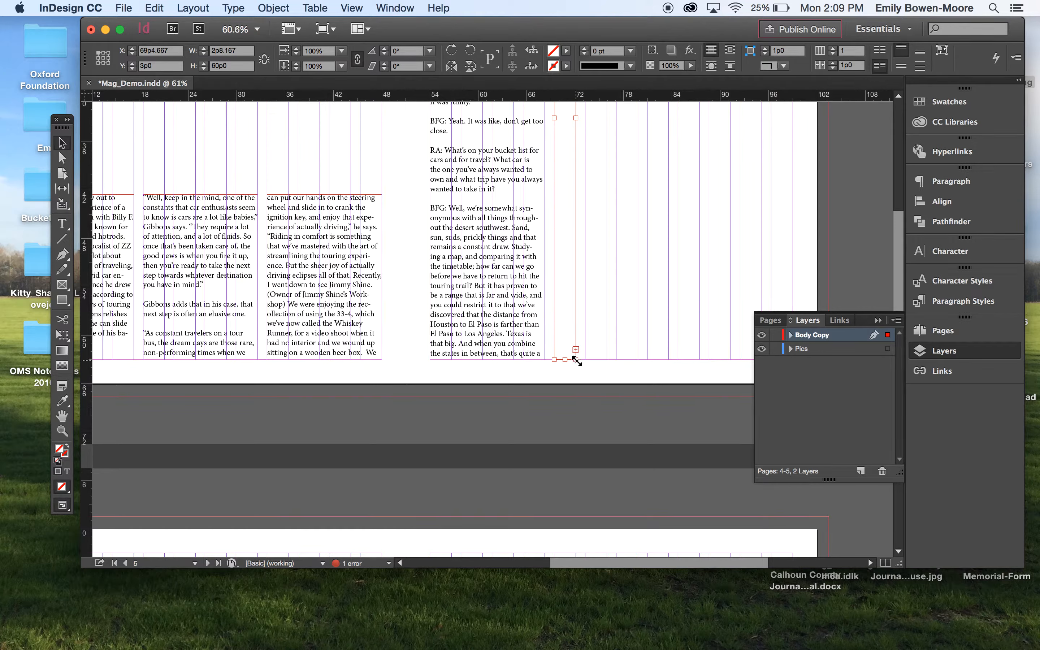
left_click_drag(576, 359, 668, 360)
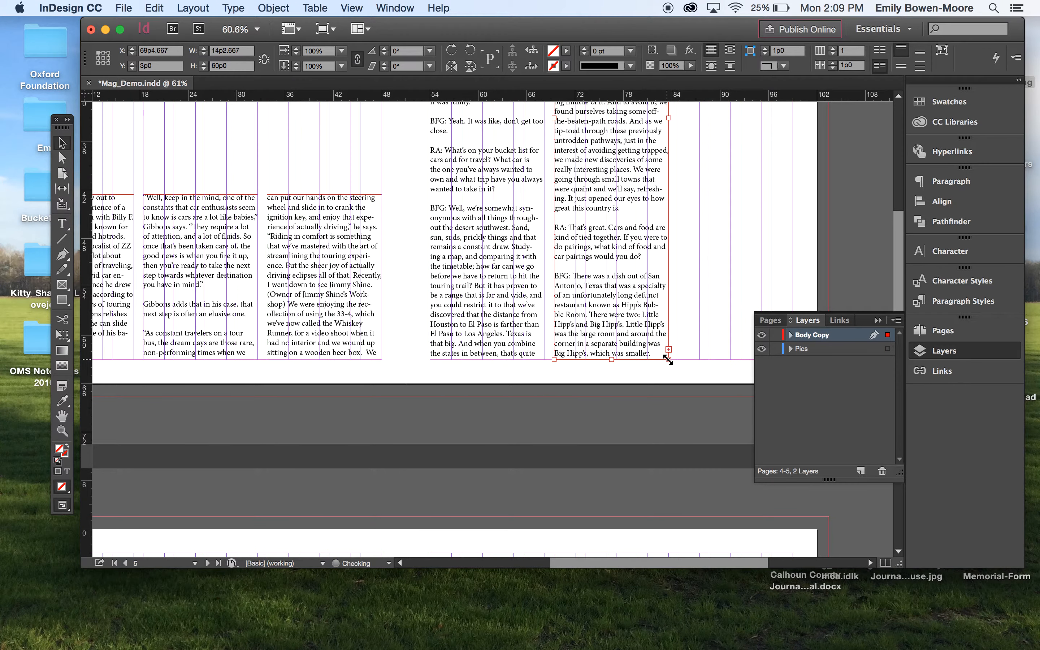
left_click(658, 381)
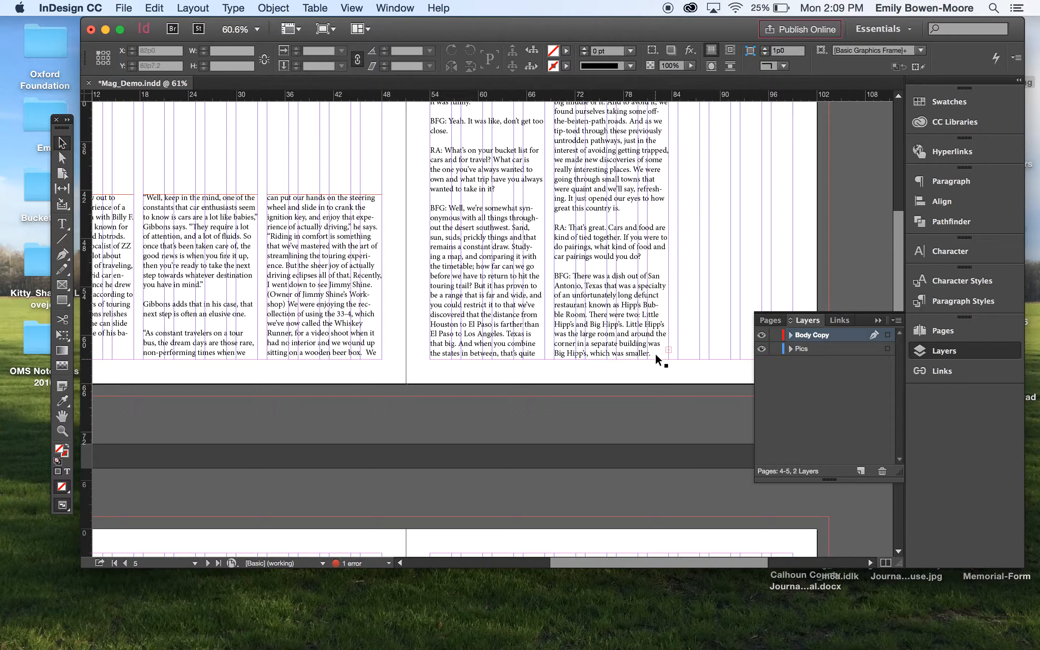
scroll(643, 300, "up", 3)
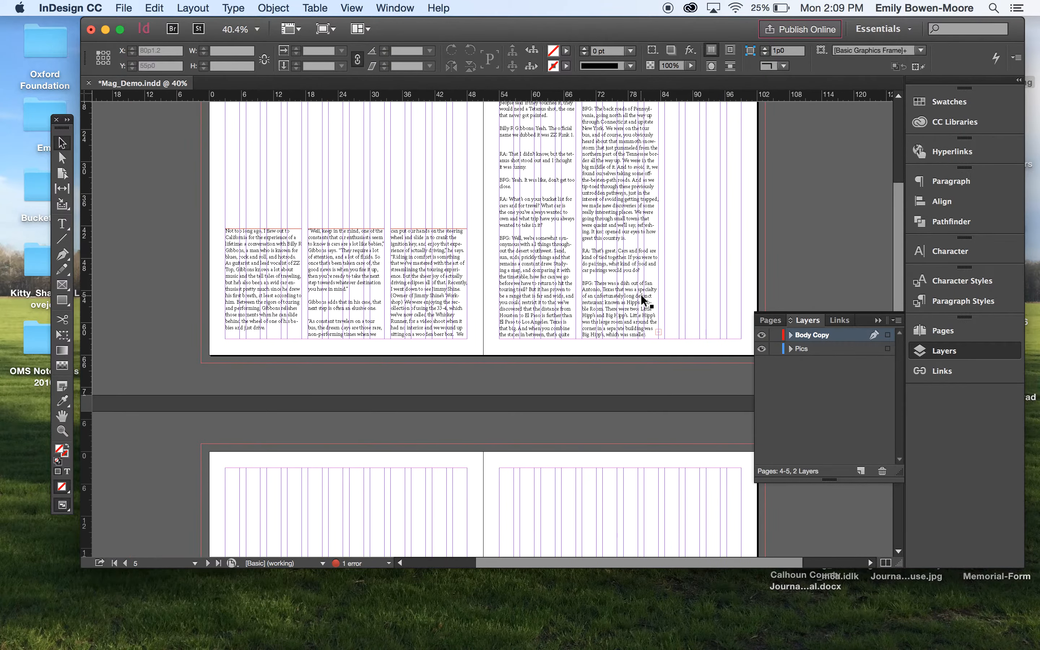
scroll(642, 299, "left", 5)
scroll(642, 300, "up", 4)
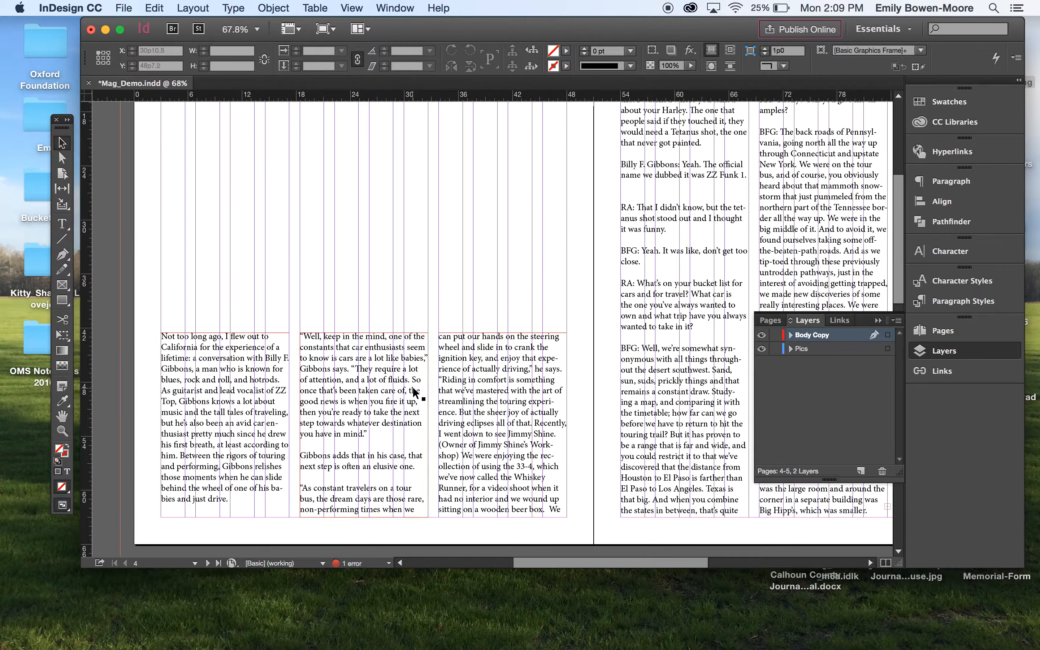
- Select all the story's text and set it to Athelas 11 pt with 13 pt leading
left_click(958, 308)
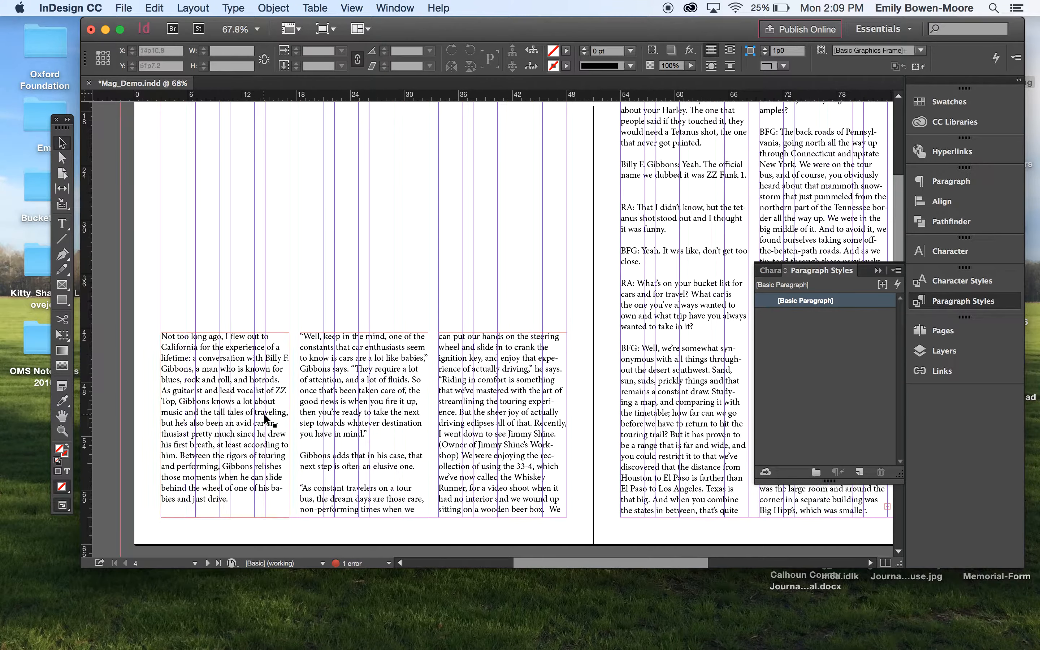
double_click(232, 364)
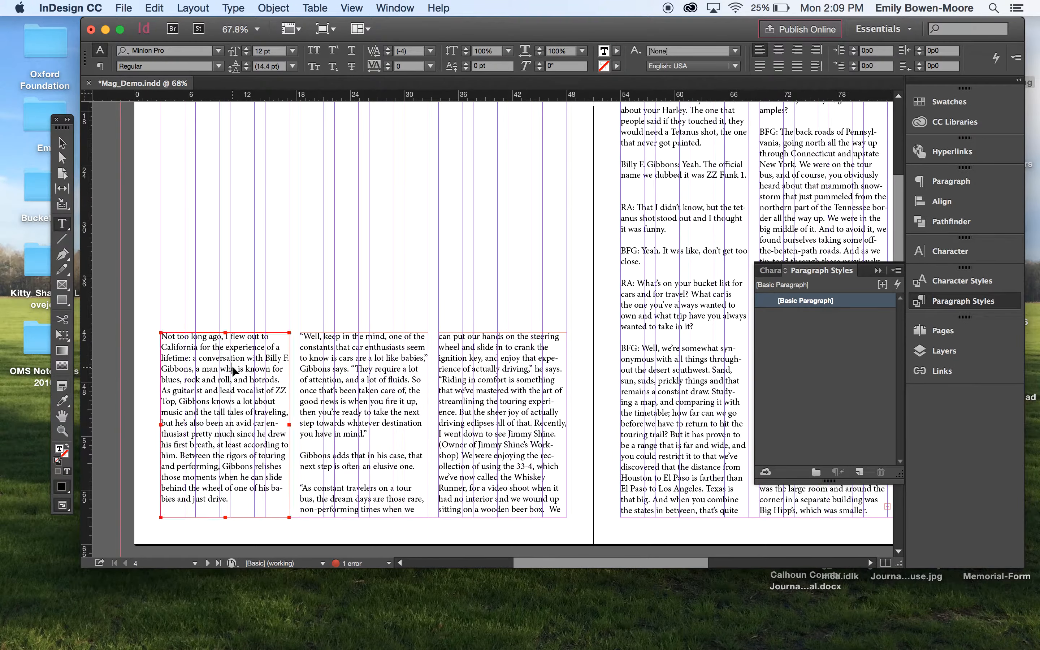
key("super+a")
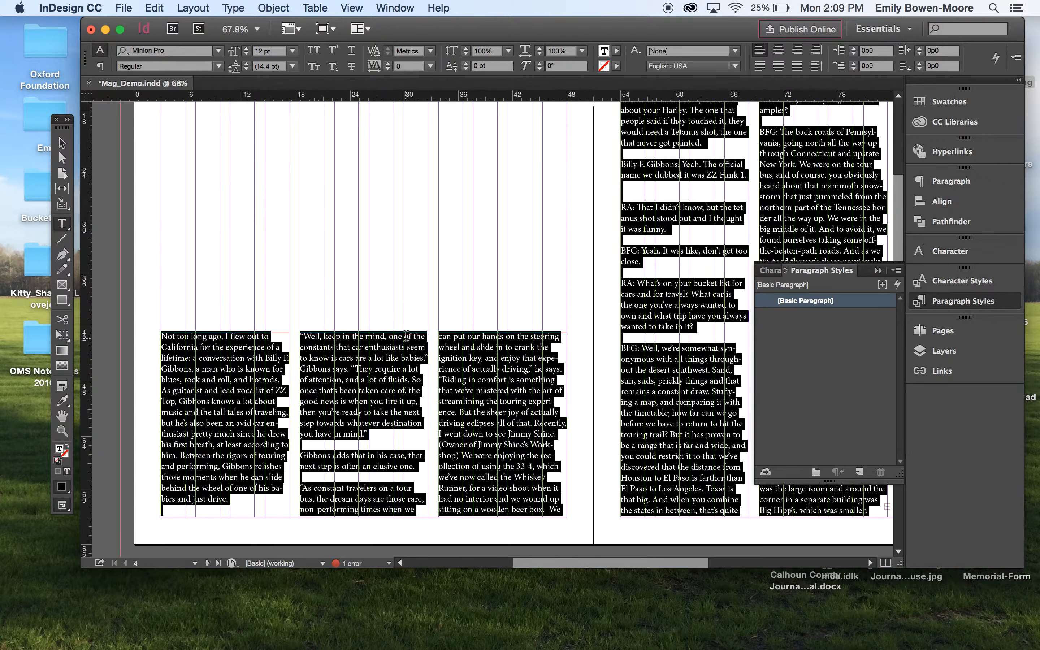
left_click(247, 55)
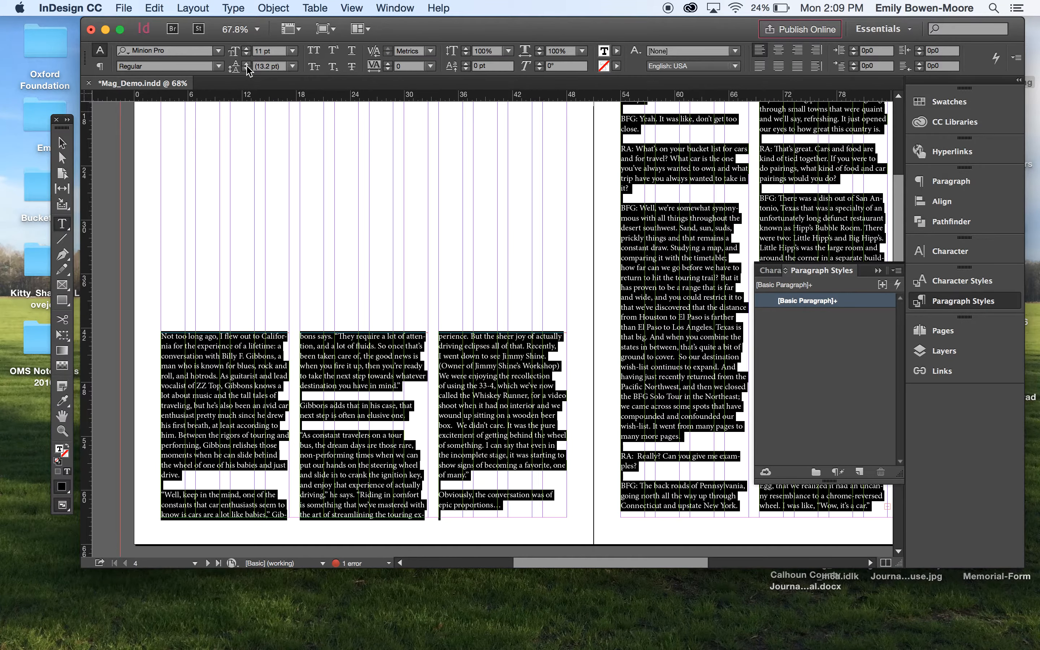
left_click(247, 68)
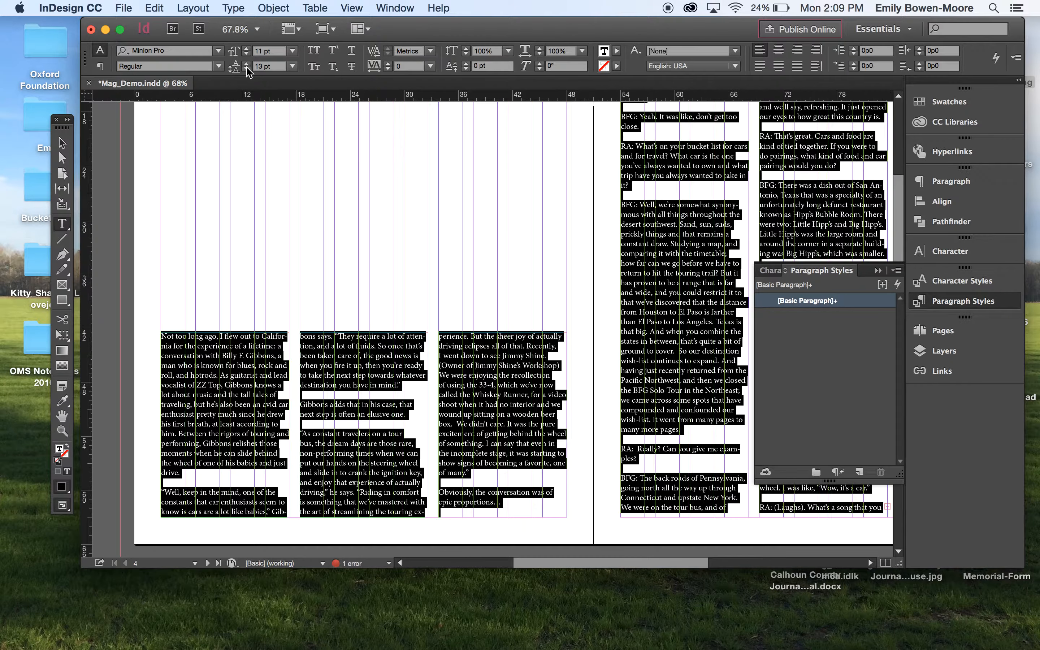
left_click(218, 50)
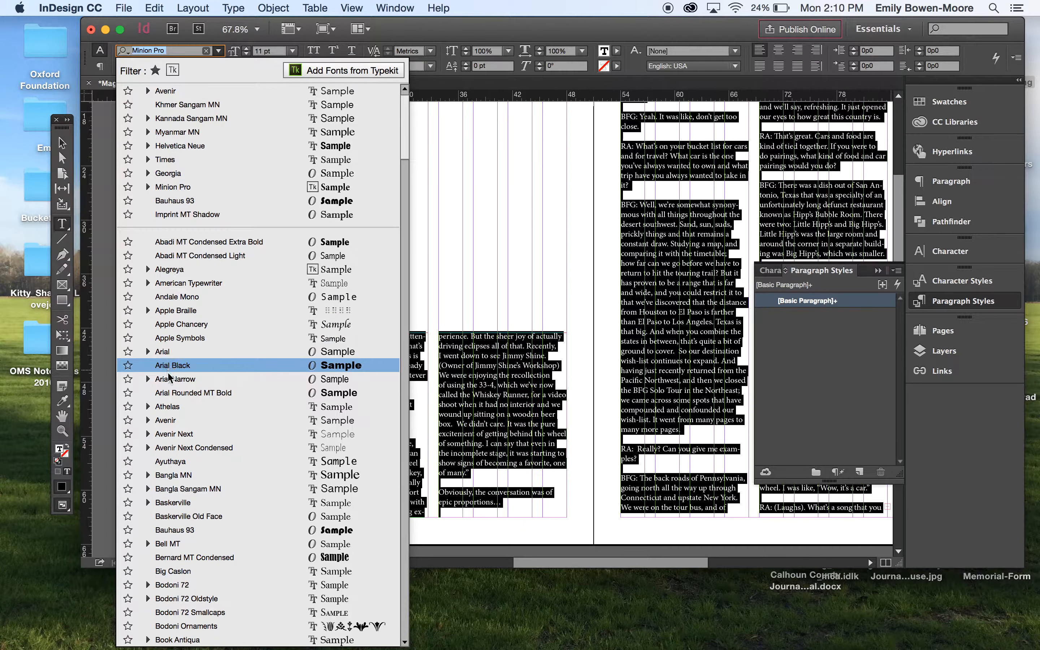
left_click(170, 406)
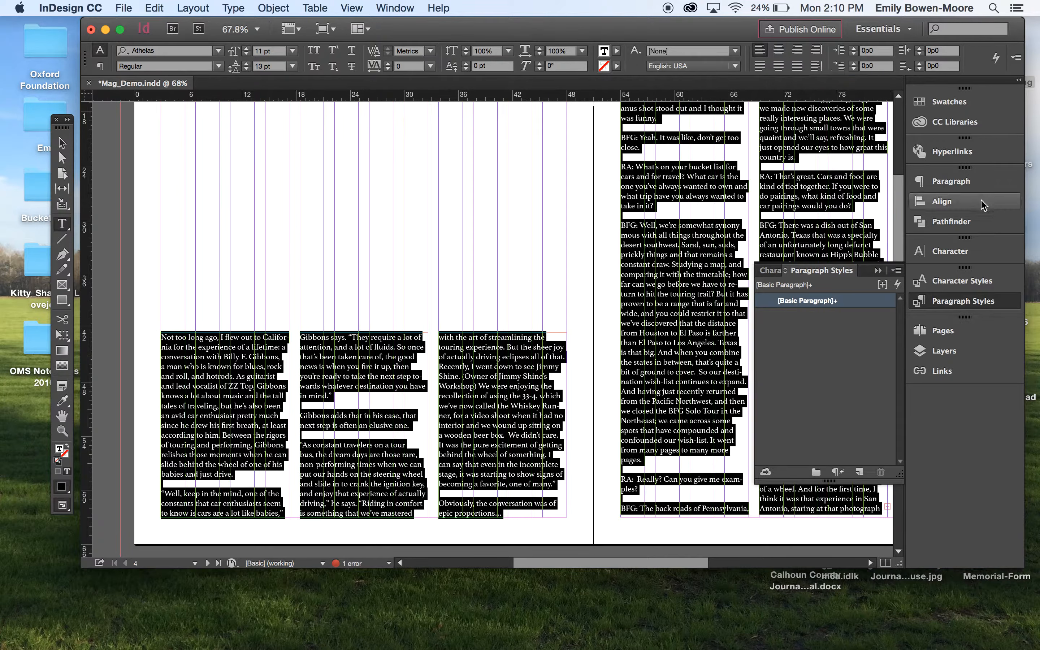
- Turn off hyphenation and justify the text with the last line aligned left
left_click(962, 184)
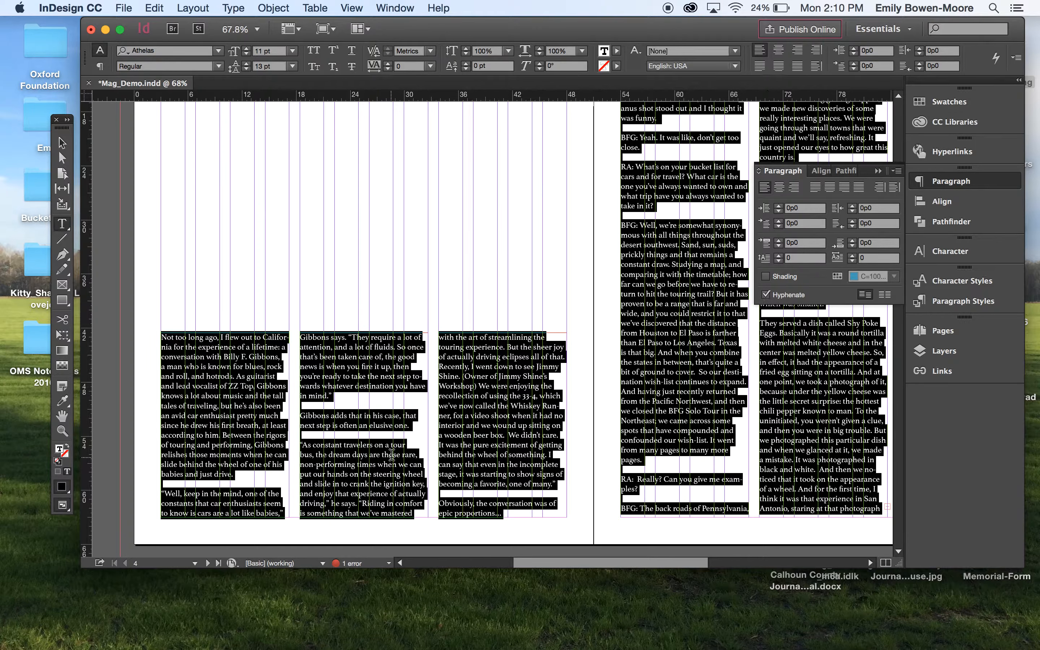
left_click(766, 294)
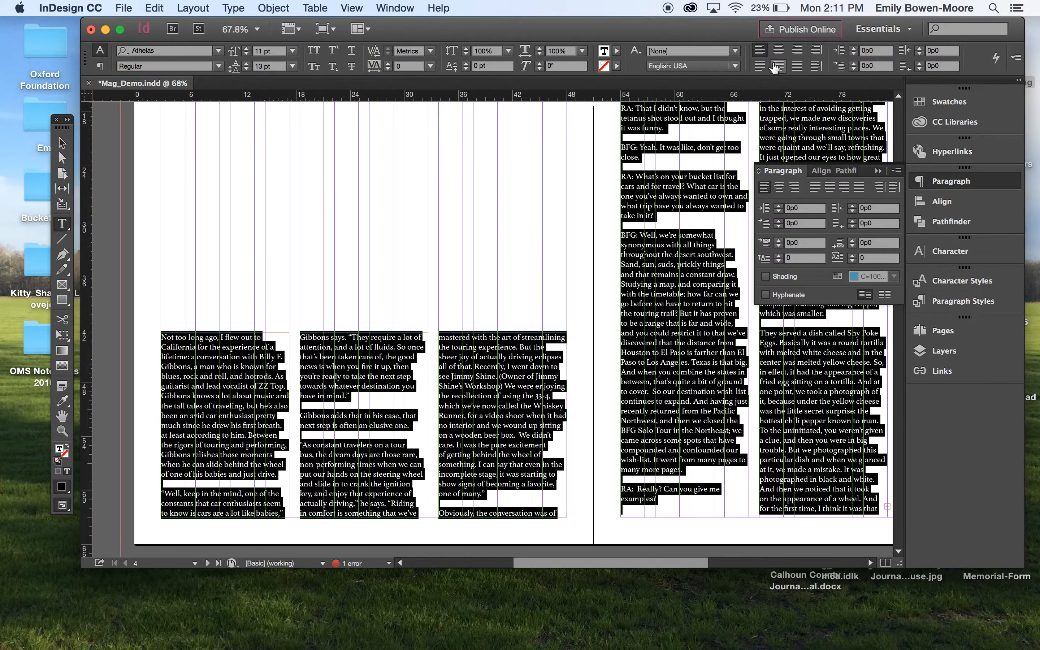
left_click(759, 67)
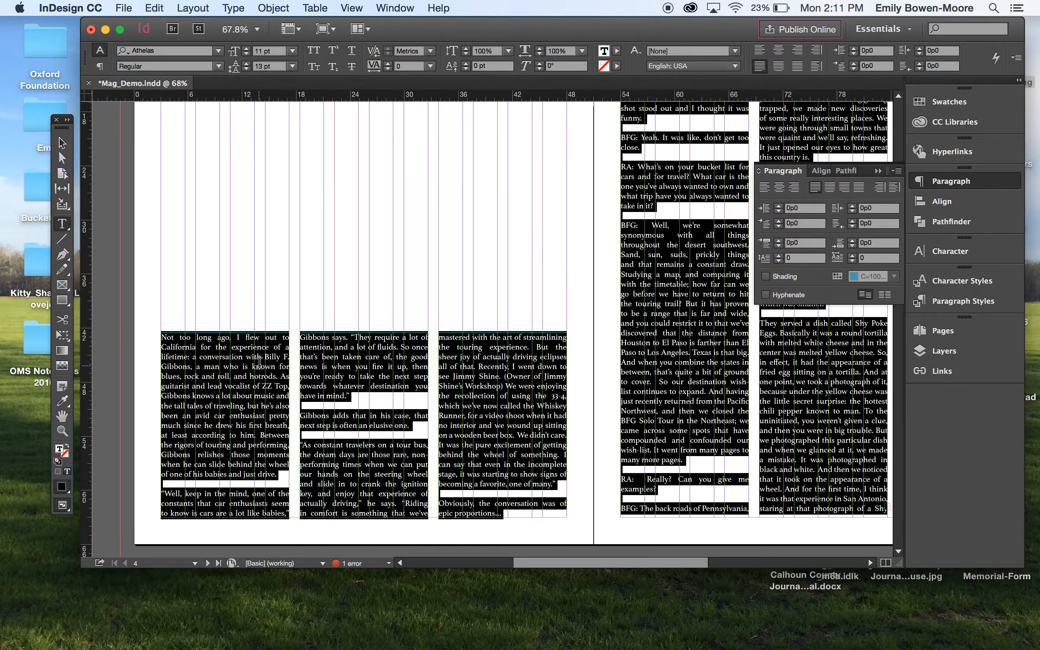
- Create a new paragraph style from the formatted text and name it Body Copy
scroll(260, 363, "up", 3)
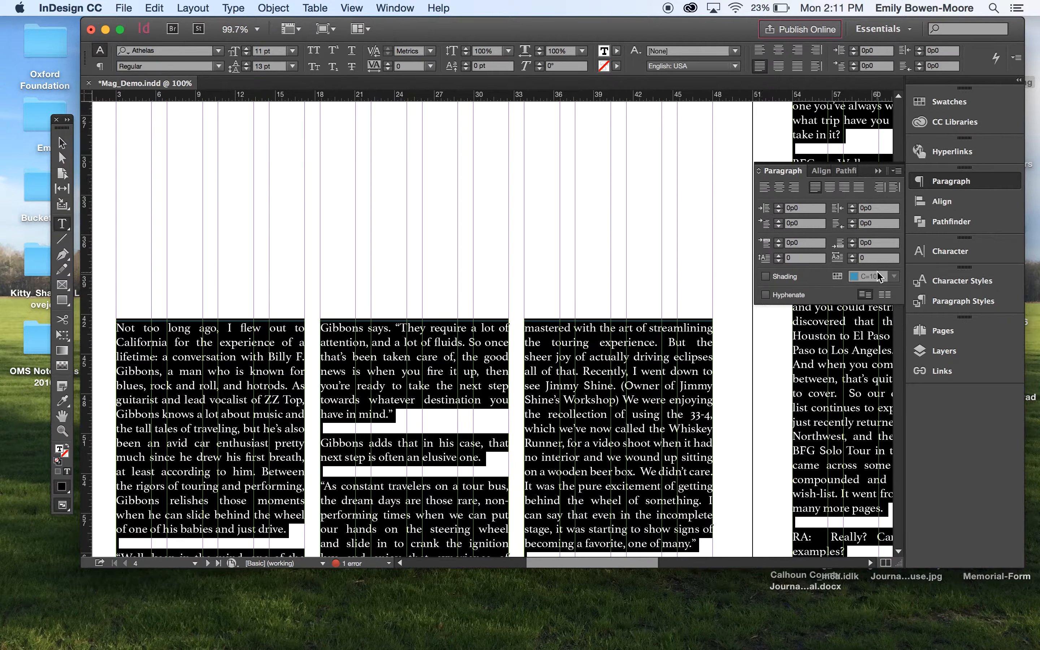
scroll(599, 248, "down", 2)
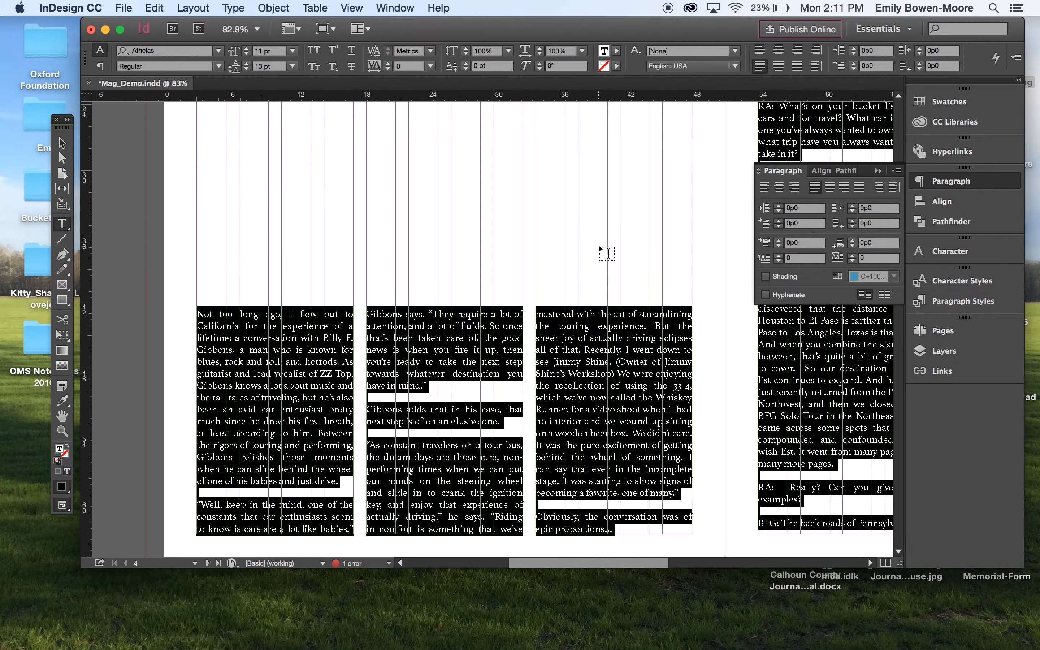
scroll(599, 248, "down", 2)
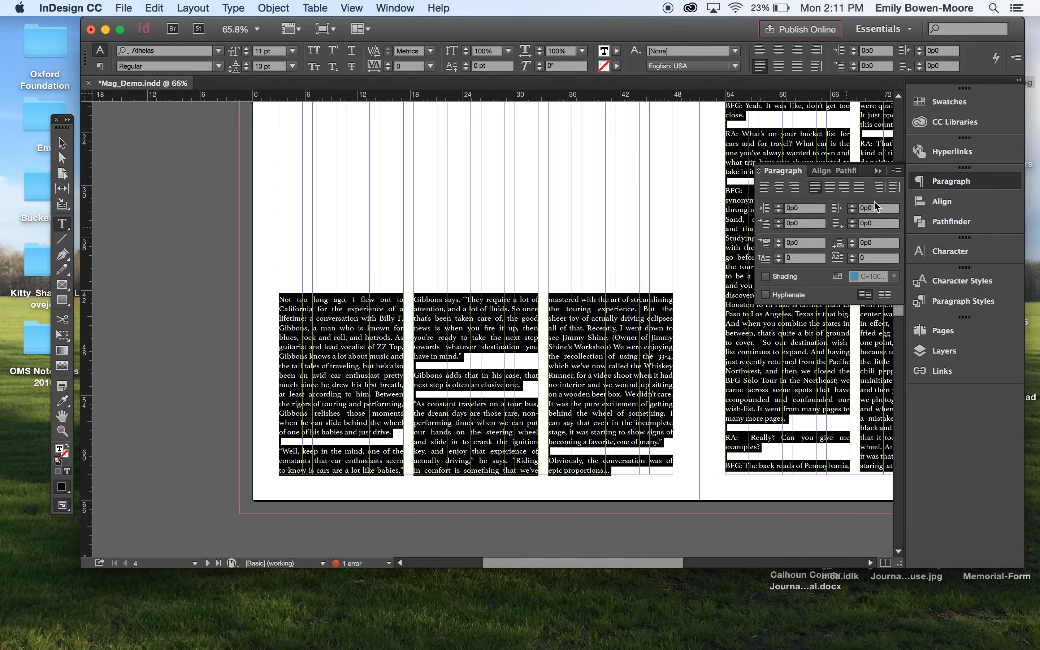
left_click(958, 303)
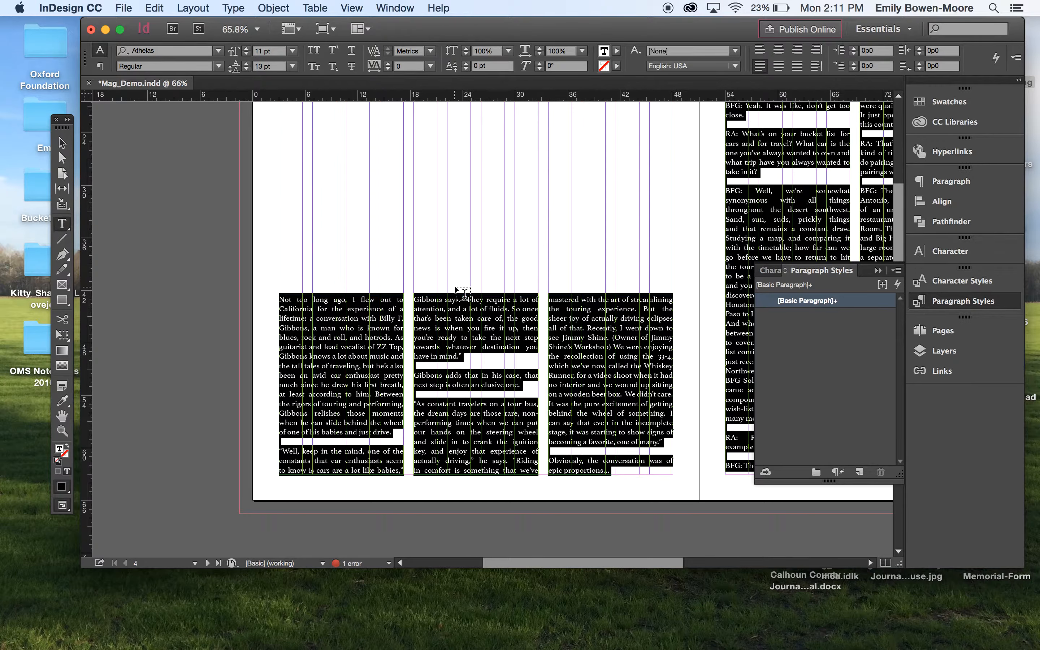
left_click(860, 471)
double_click(812, 316)
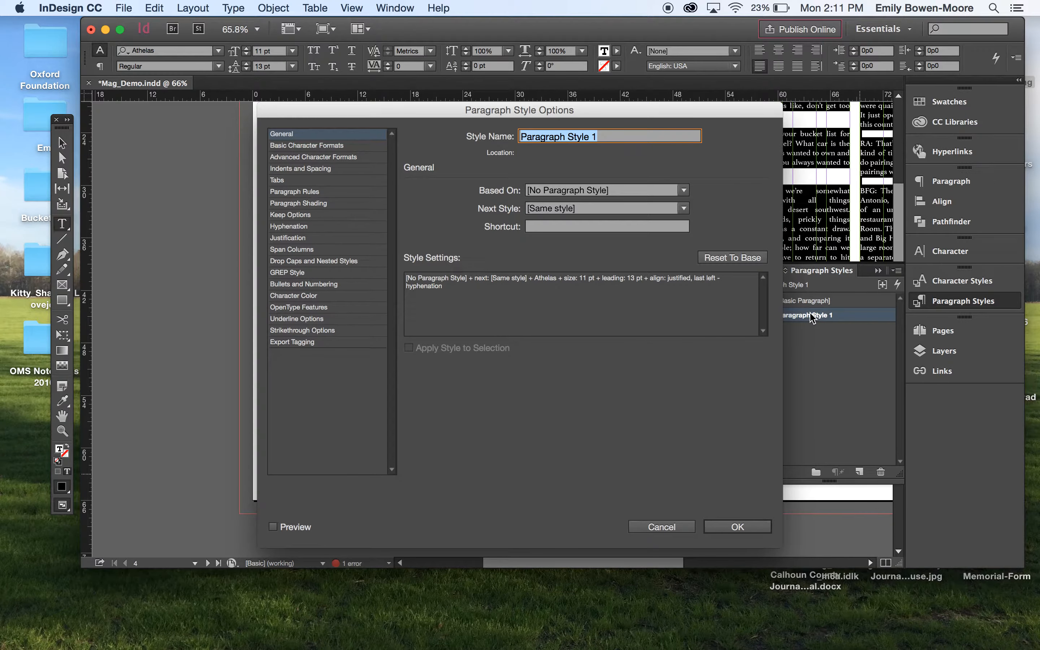
type("Body Copy")
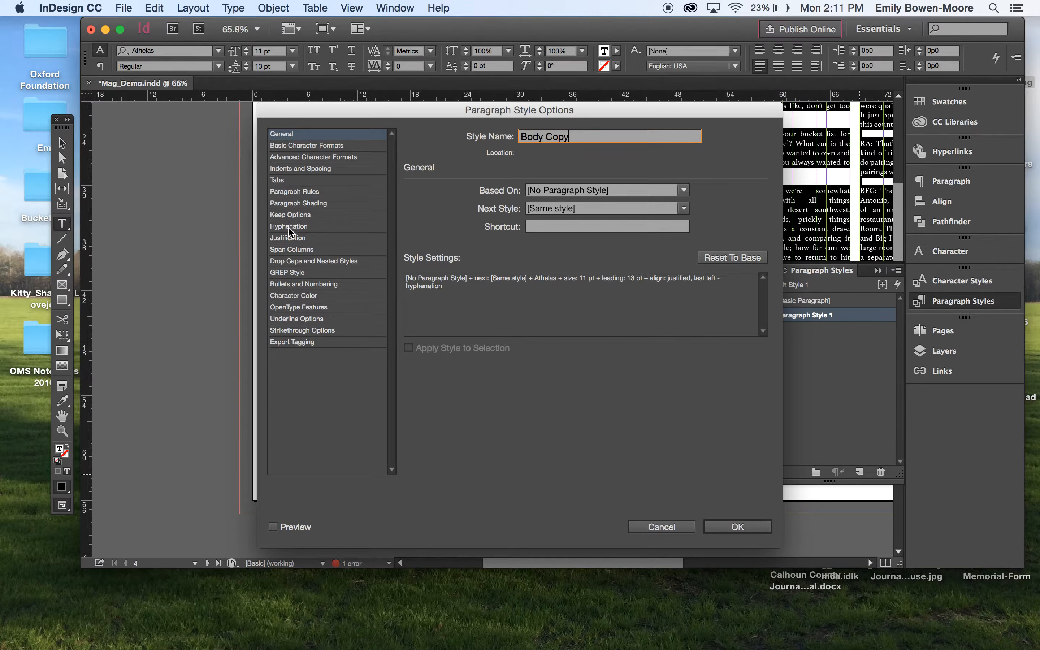
- Set Body Copy's justification to word spacing minimum 75% and maximum 120%, and letter spacing maximum 5%
left_click(290, 239)
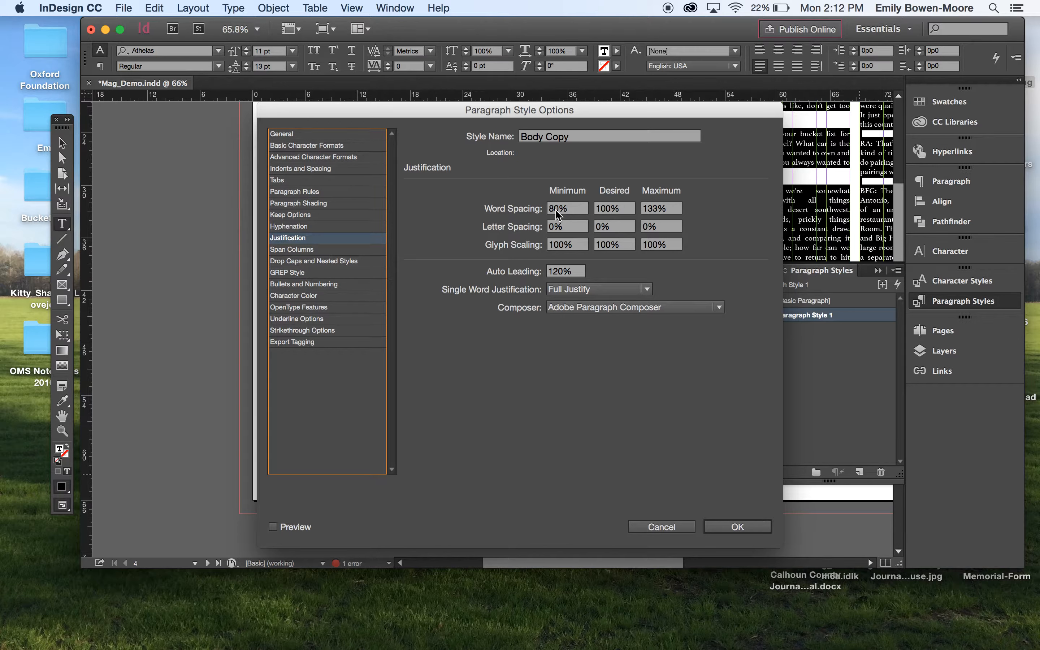
double_click(558, 210)
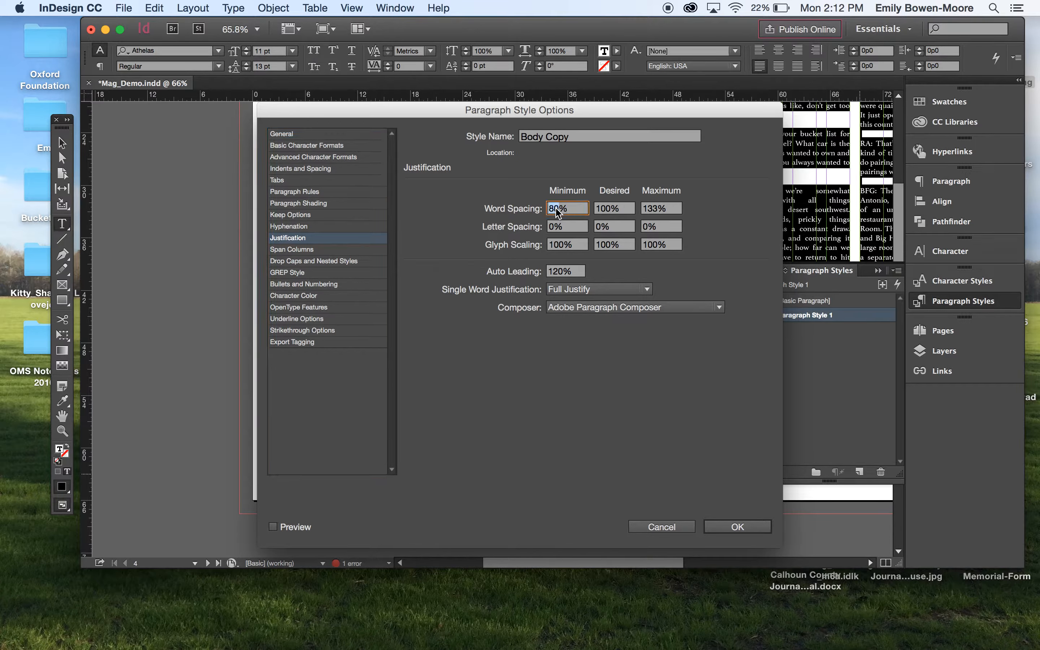
type("75")
left_click(657, 209)
double_click(658, 209)
type("120")
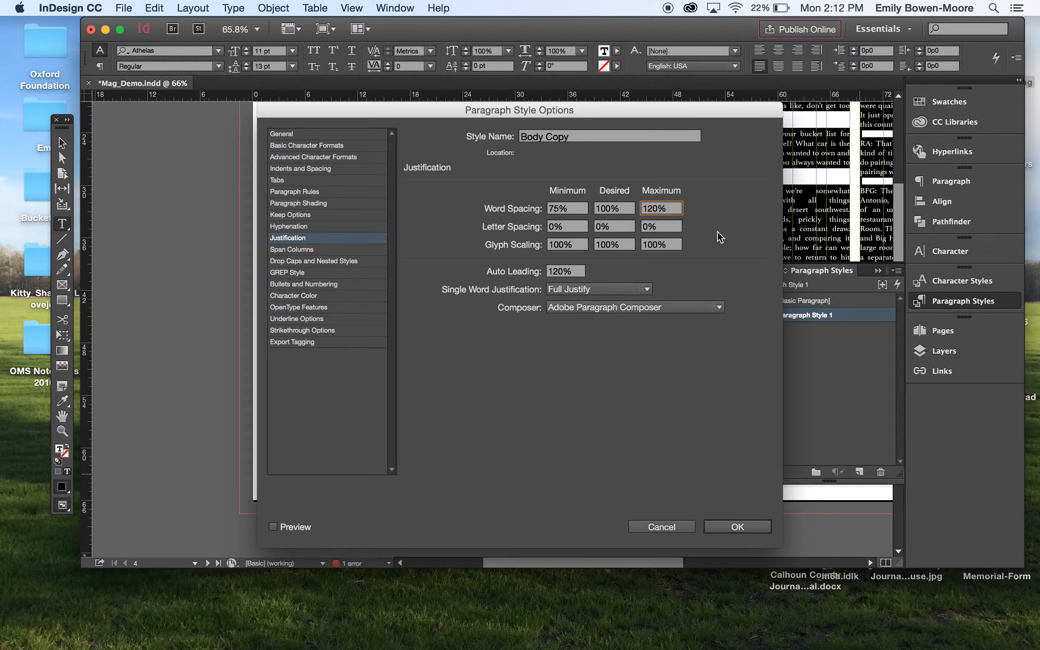
left_click(646, 230)
type("5")
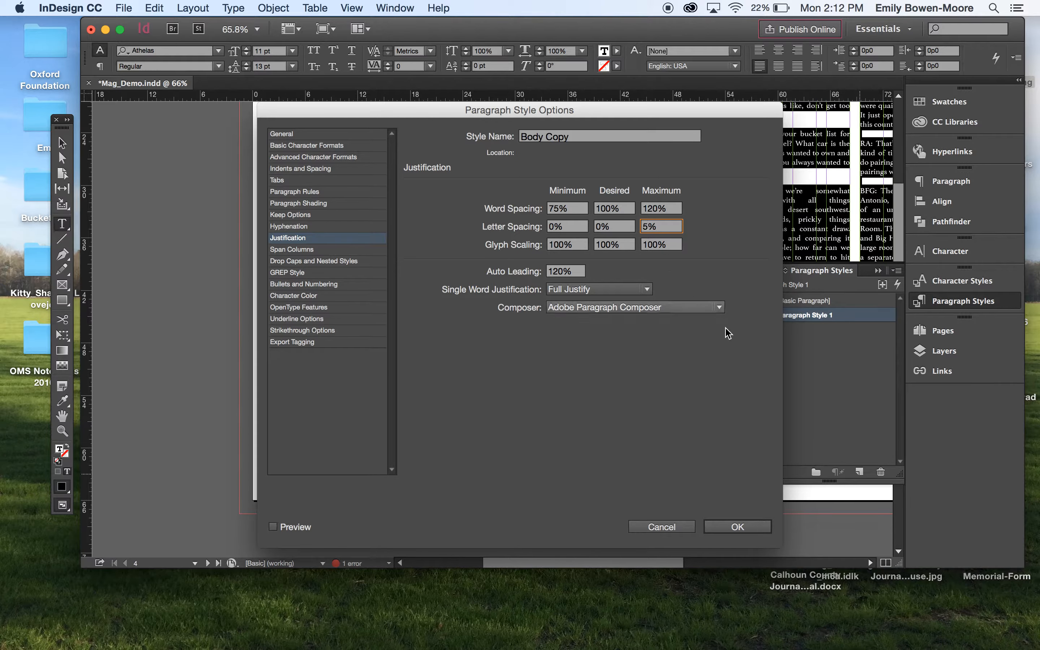
left_click(737, 527)
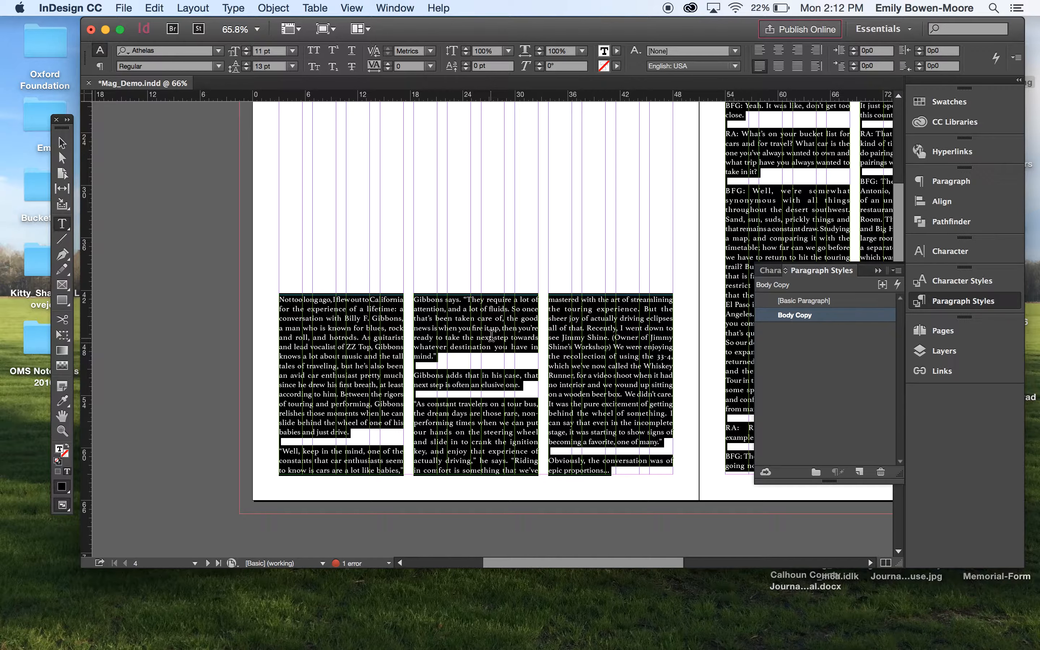
left_click(456, 359)
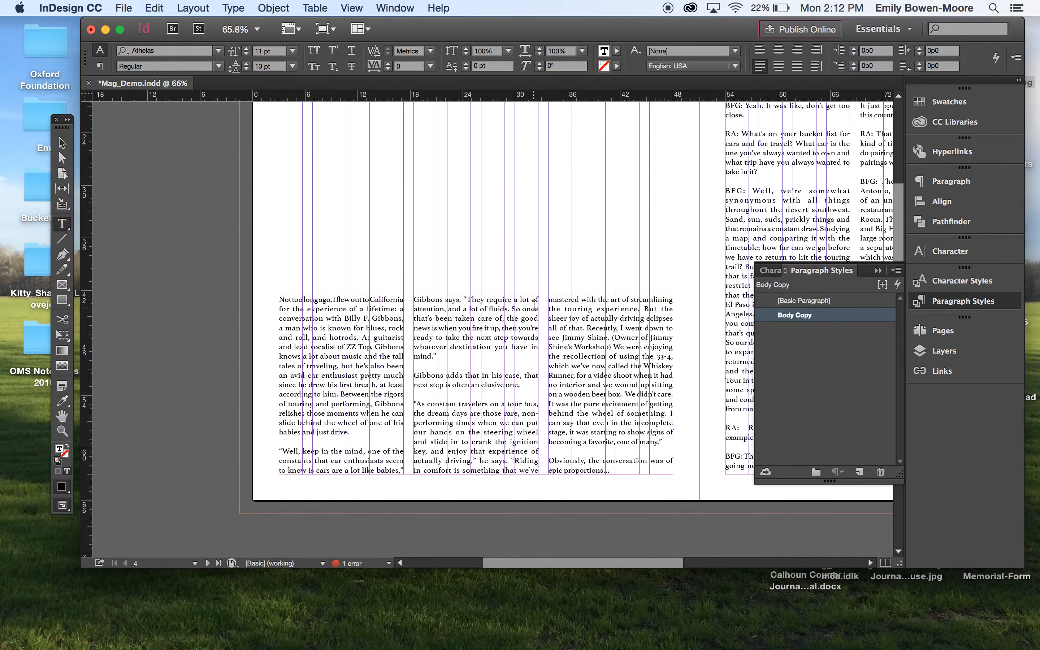
scroll(534, 301, "right", 5)
scroll(534, 301, "down", 2)
scroll(533, 304, "right", 5)
scroll(534, 304, "up", 5)
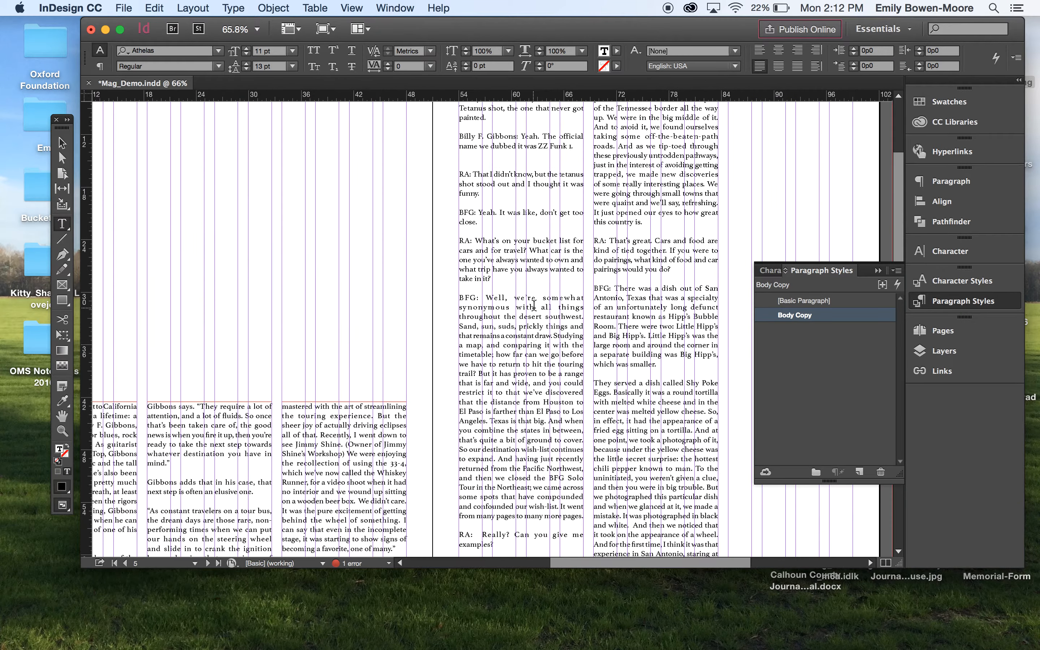
scroll(533, 304, "up", 3)
scroll(534, 304, "right", 1)
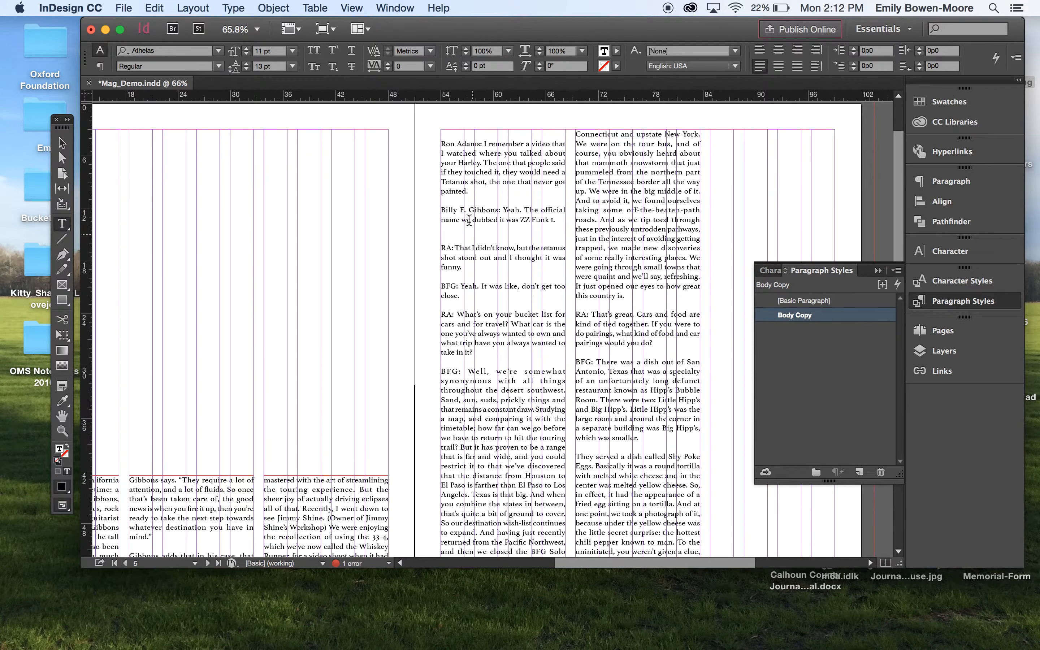
left_click(441, 143)
key("BackSpace")
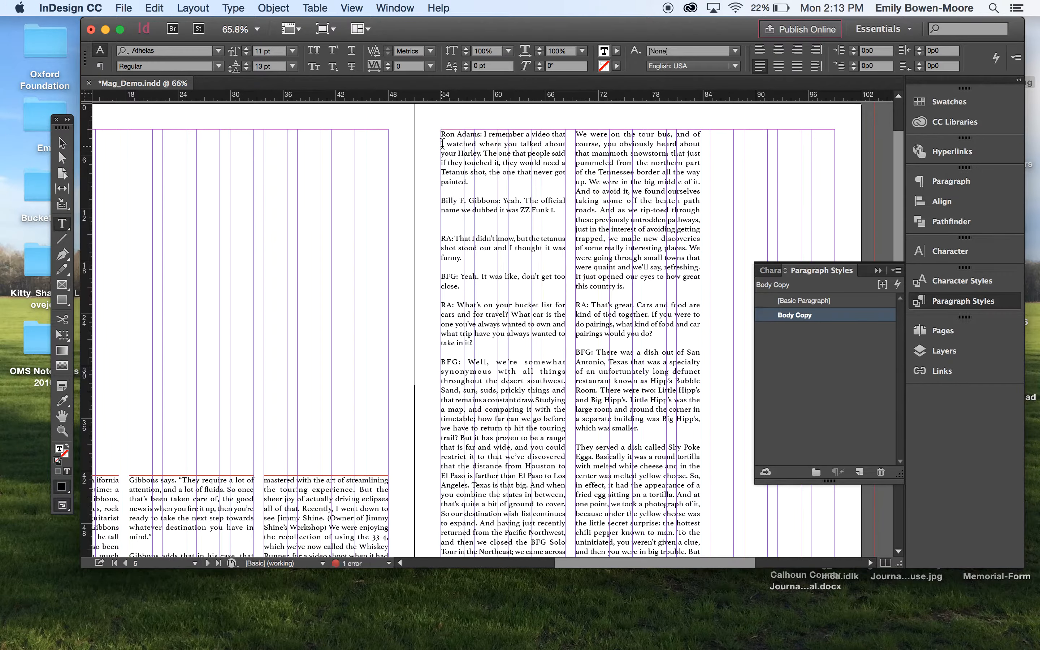
scroll(442, 142, "down", 5)
scroll(442, 143, "left", 2)
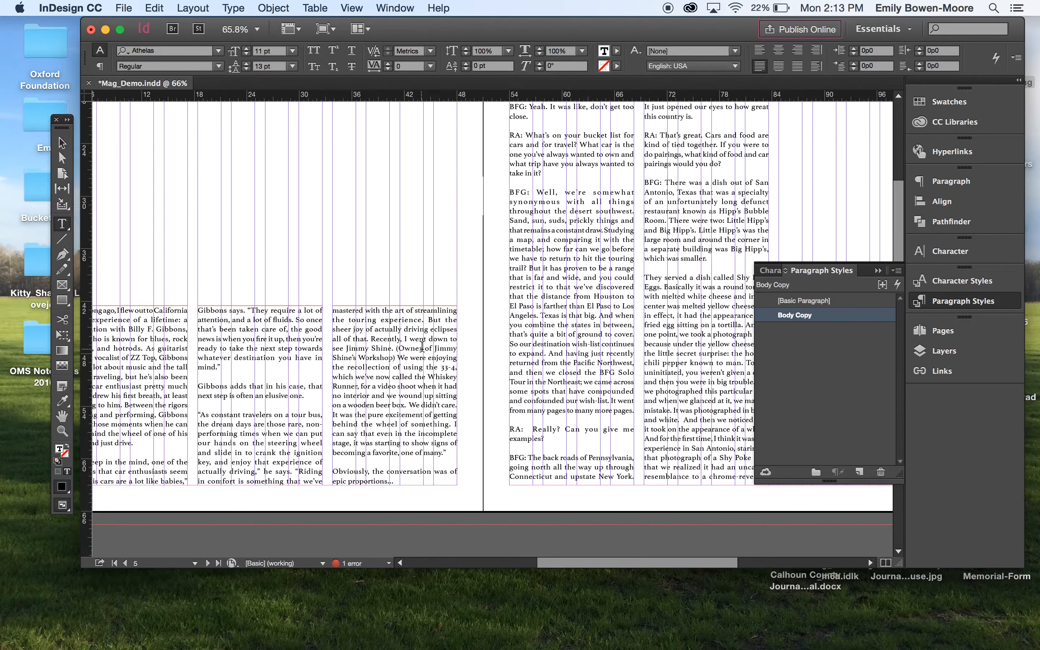
scroll(419, 346, "left", 3)
scroll(419, 346, "down", 1)
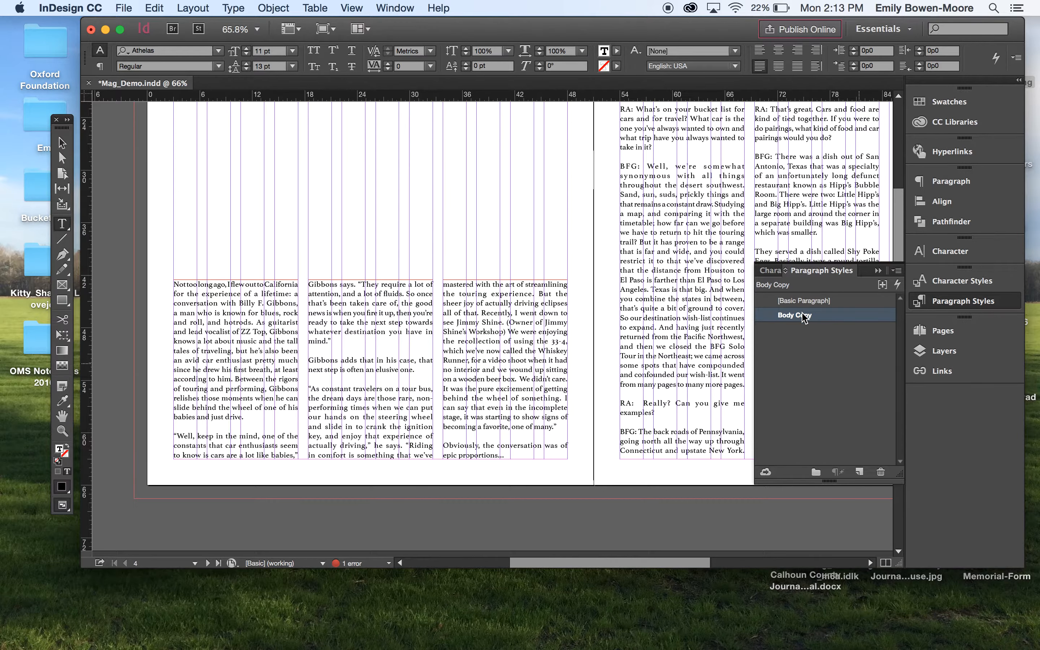
scroll(559, 386, "down", 5)
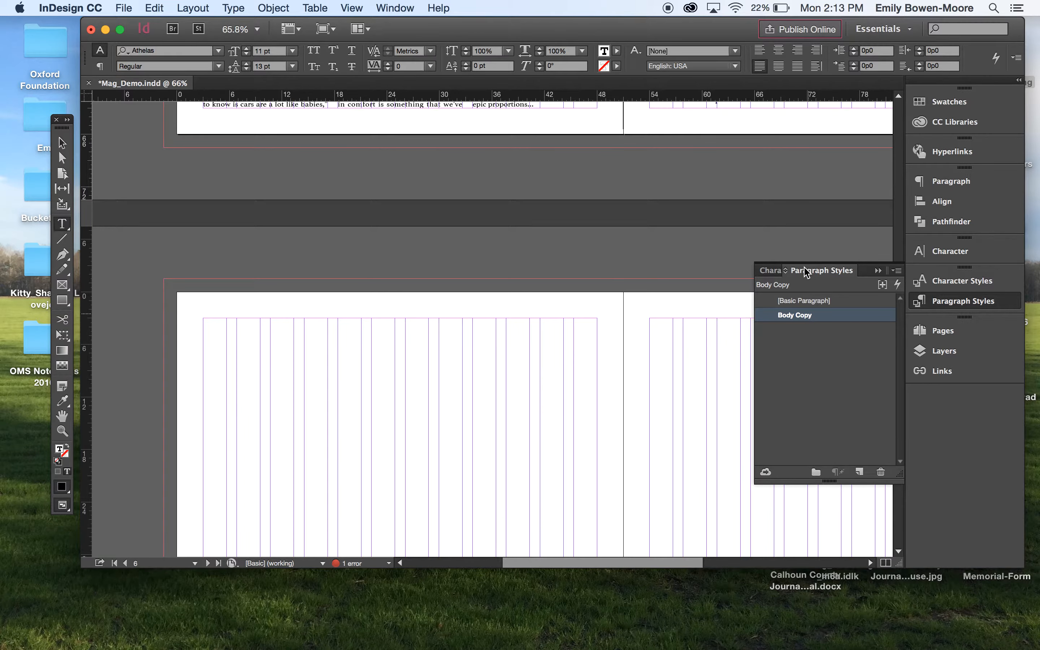
left_click(952, 183)
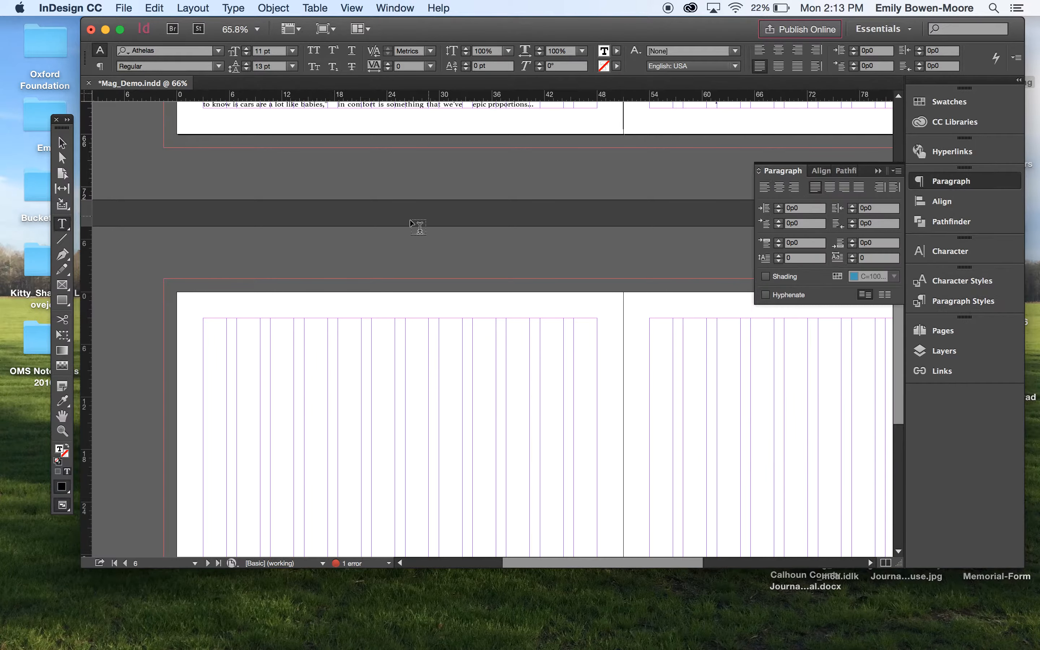
scroll(406, 232, "up", 6)
scroll(406, 235, "up", 3)
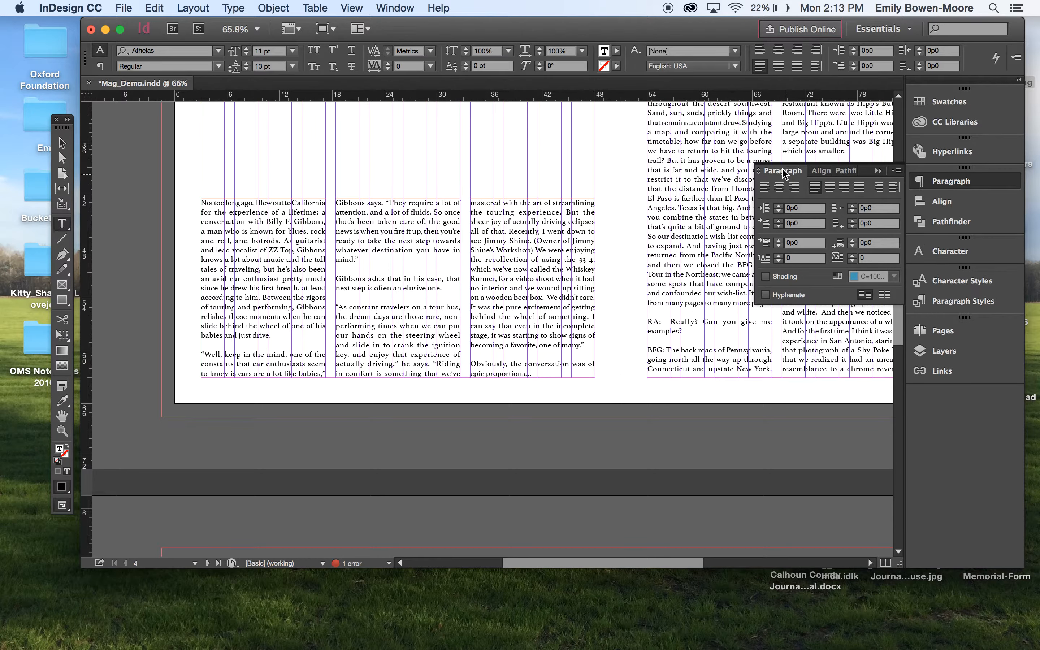
left_click(232, 7)
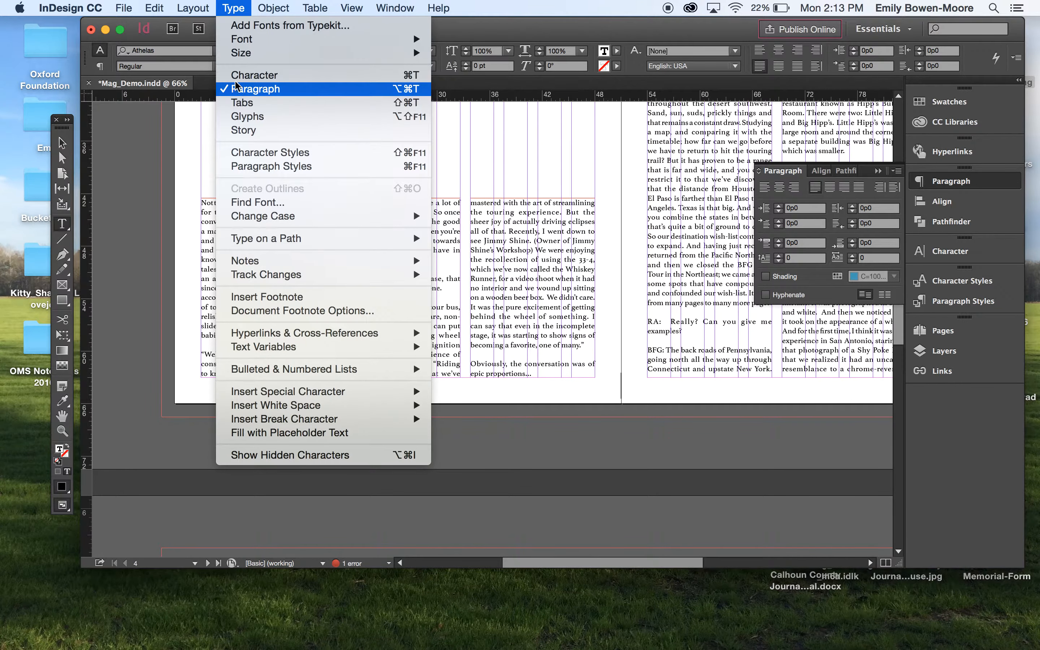
left_click(236, 8)
left_click(950, 303)
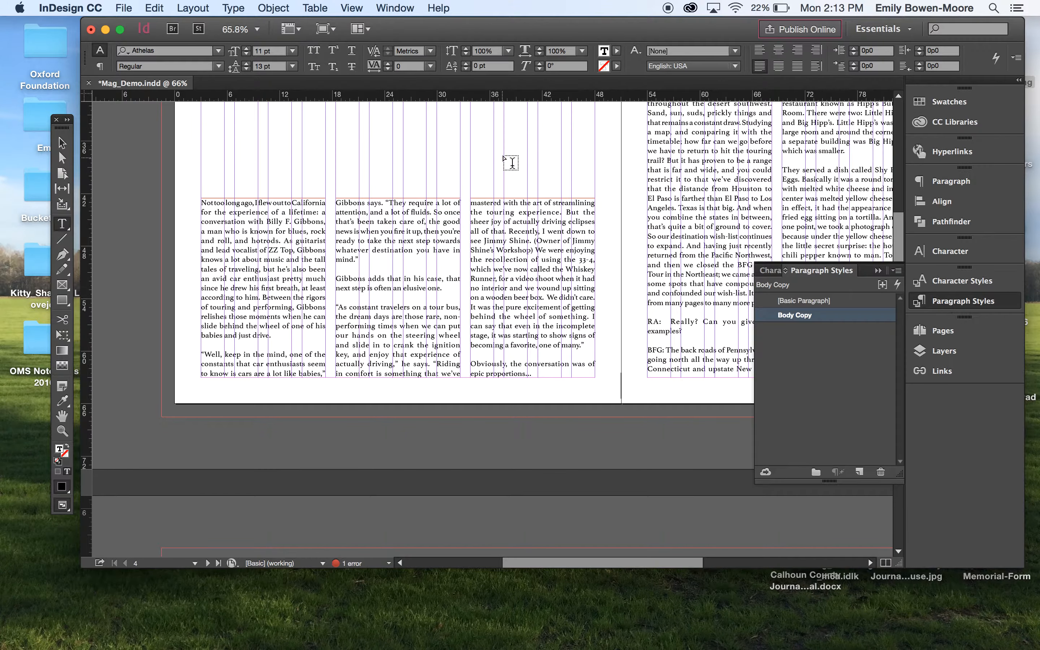
left_click(394, 8)
left_click(394, 8)
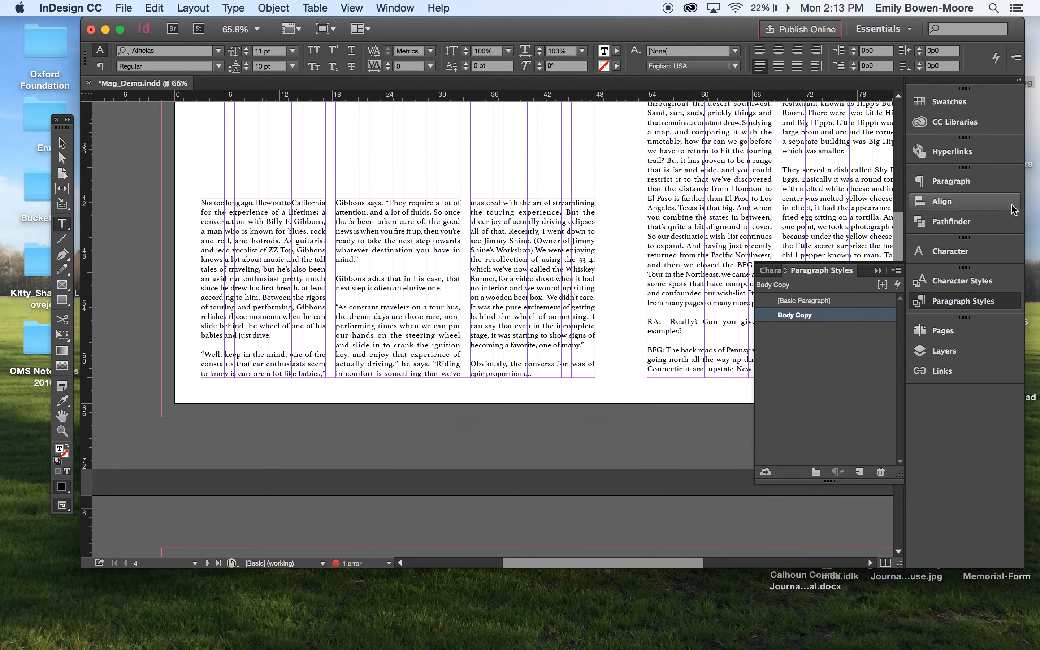
left_click(985, 184)
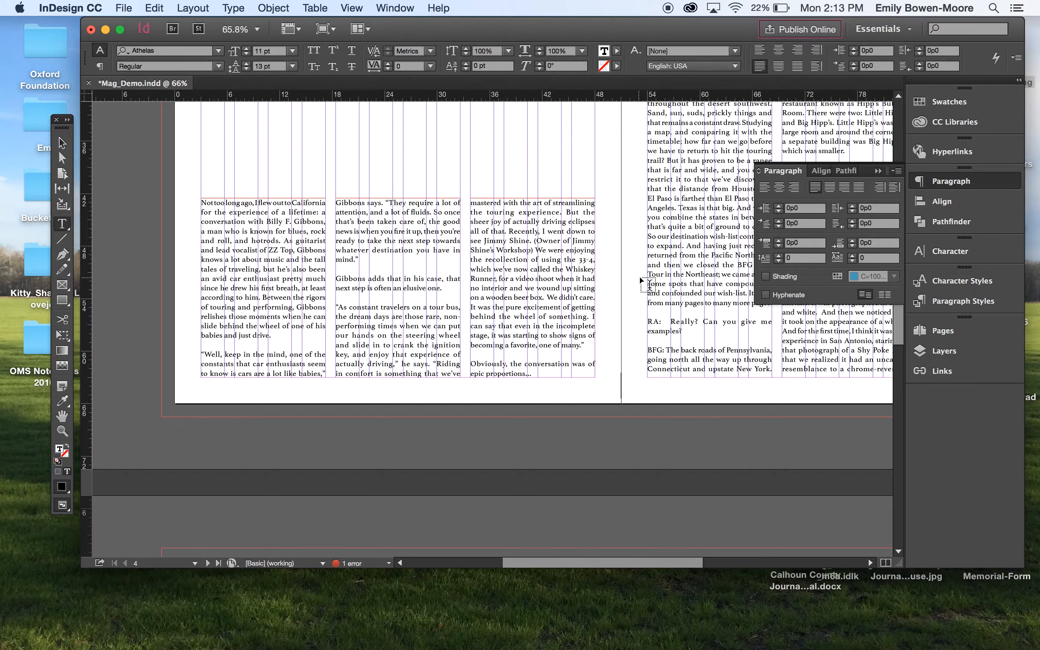
- Give the article's opening letter a four-line drop cap
left_click_drag(207, 200, 201, 199)
scroll(240, 217, "up", 6)
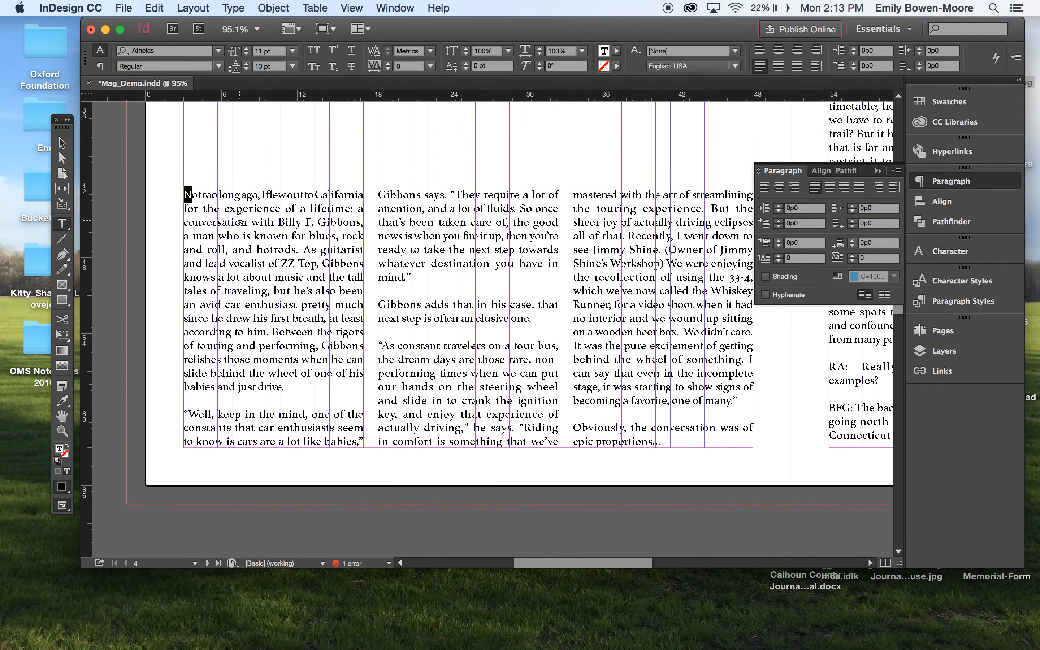
scroll(239, 217, "up", 4)
scroll(240, 217, "left", 2)
scroll(240, 218, "down", 1)
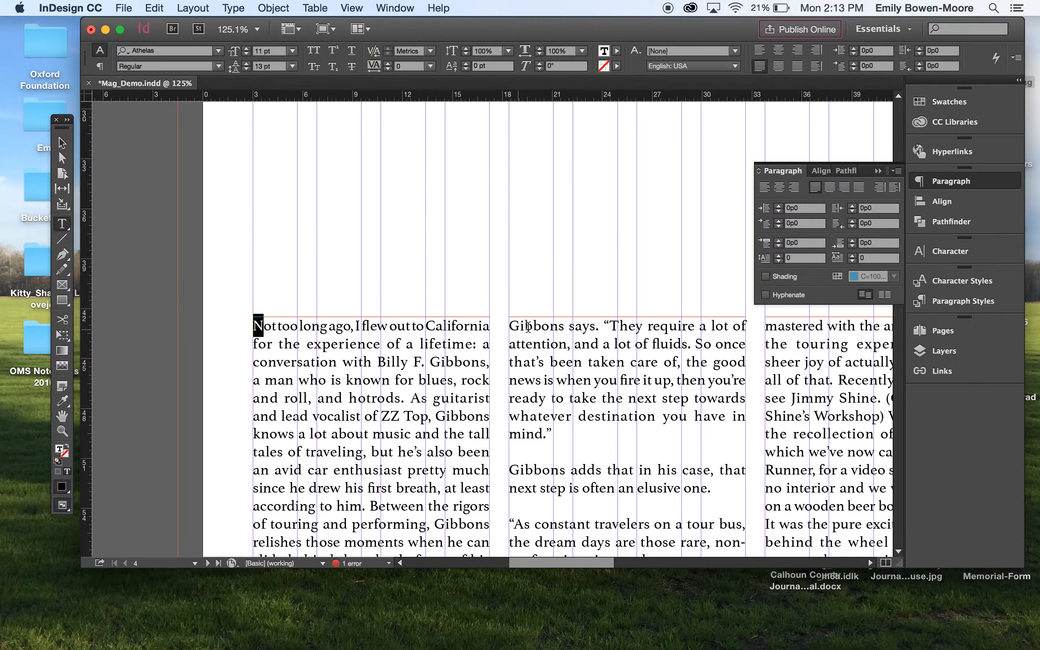
left_click(778, 255)
left_click(778, 255)
left_click(778, 255)
left_click(778, 255)
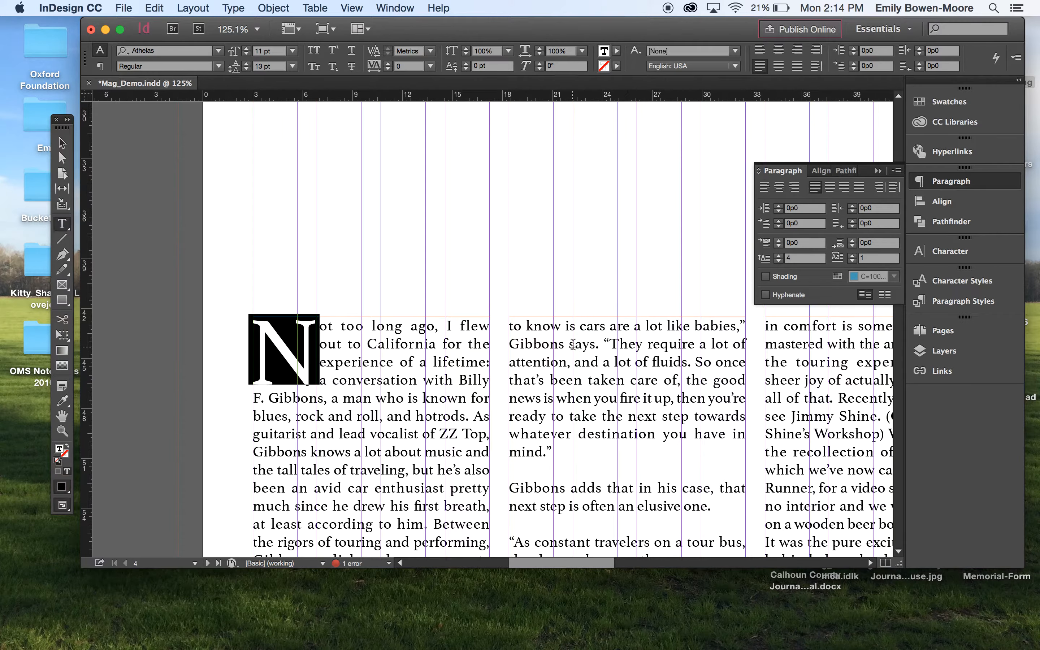
scroll(572, 343, "down", 6)
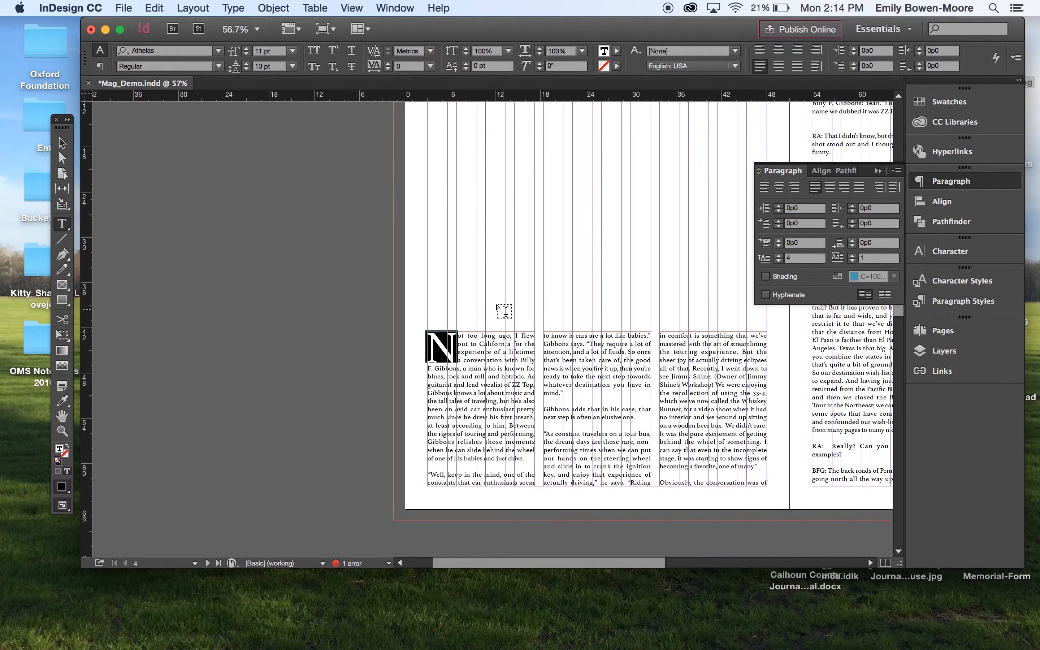
left_click(504, 310)
scroll(432, 455, "down", 2)
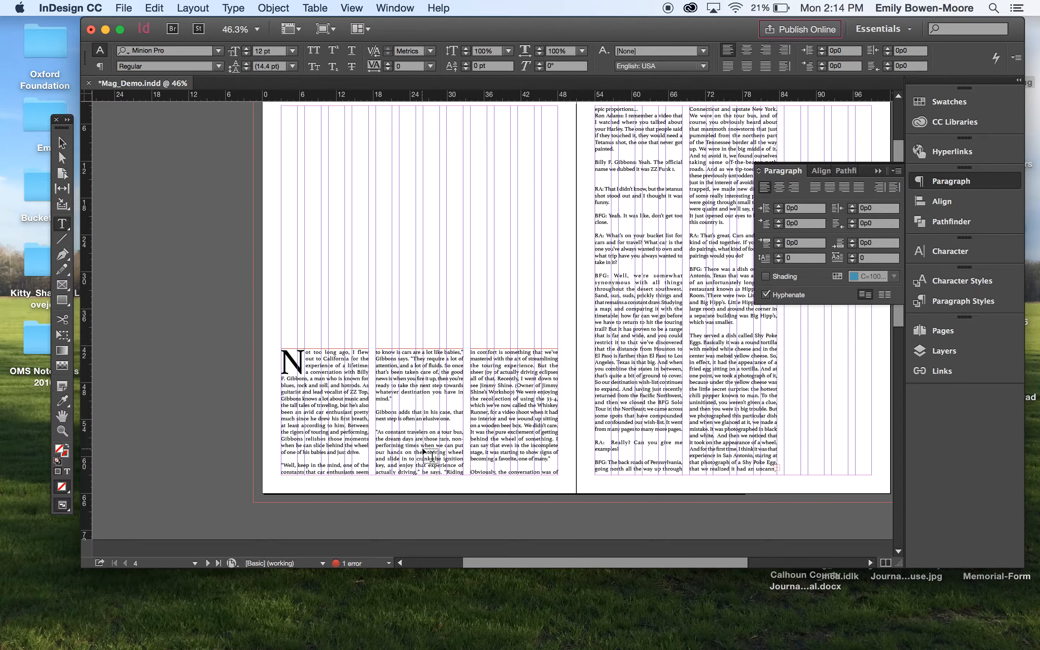
- Remove the drop cap from the article's opening letter
left_click(305, 358)
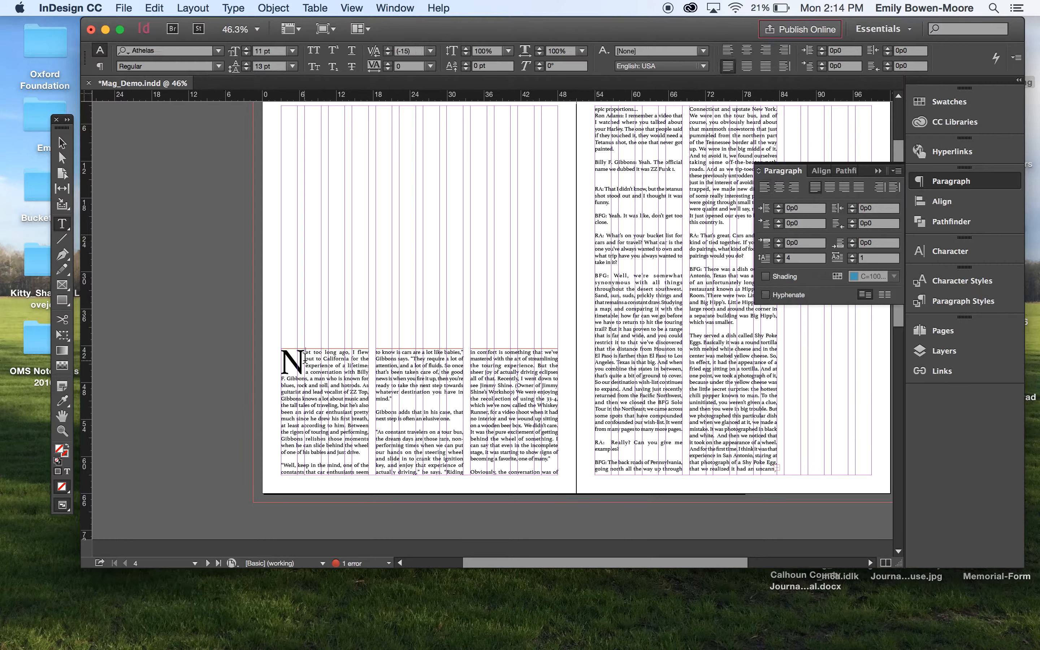
left_click_drag(305, 358, 287, 359)
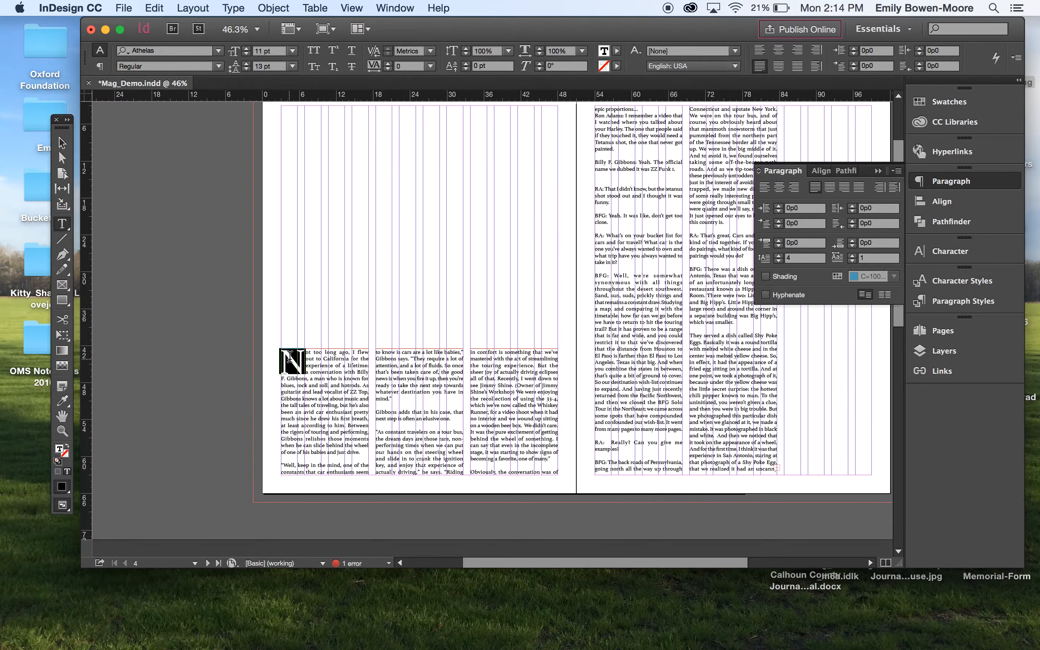
left_click(778, 261)
left_click(779, 261)
left_click(778, 260)
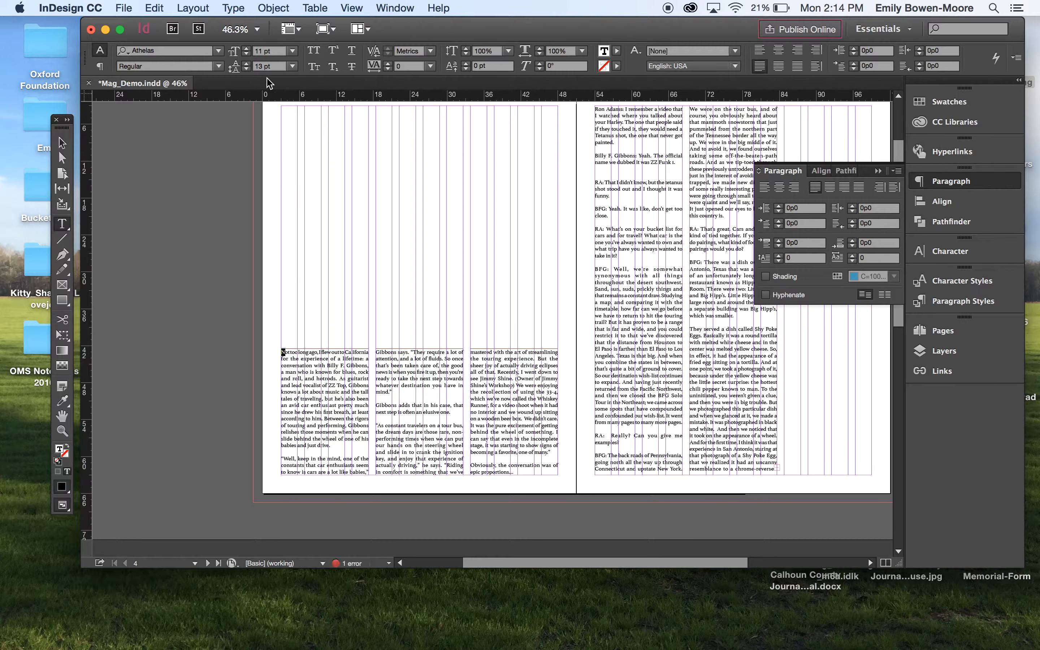
- Try setting the opening letter's font size to 30 pt, and undo the size change
left_click(262, 51)
type("30")
key("Return")
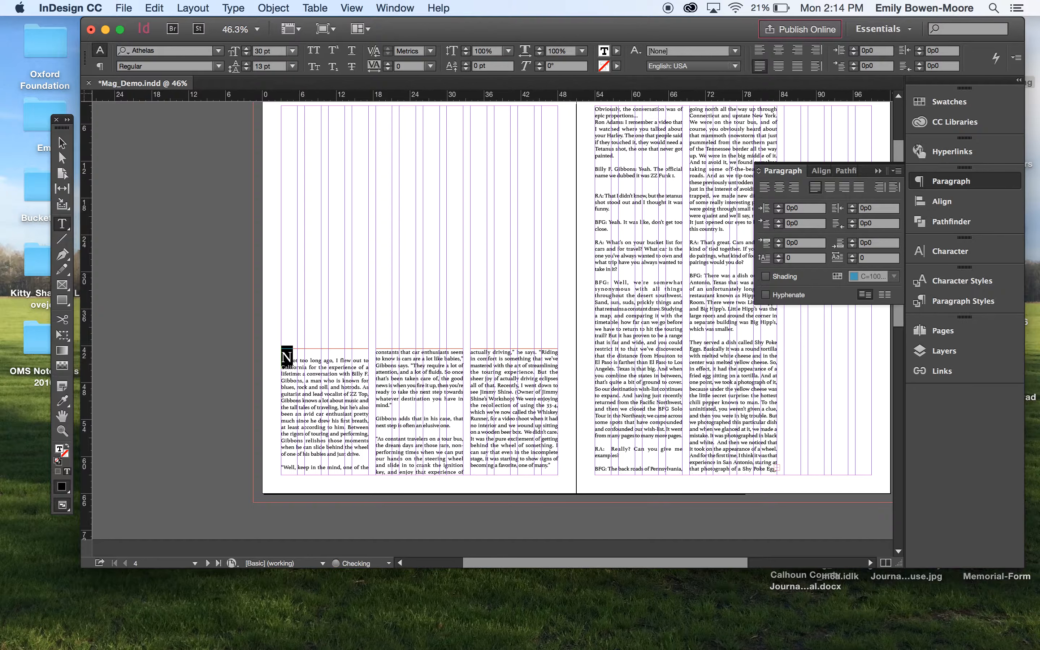
left_click(326, 342)
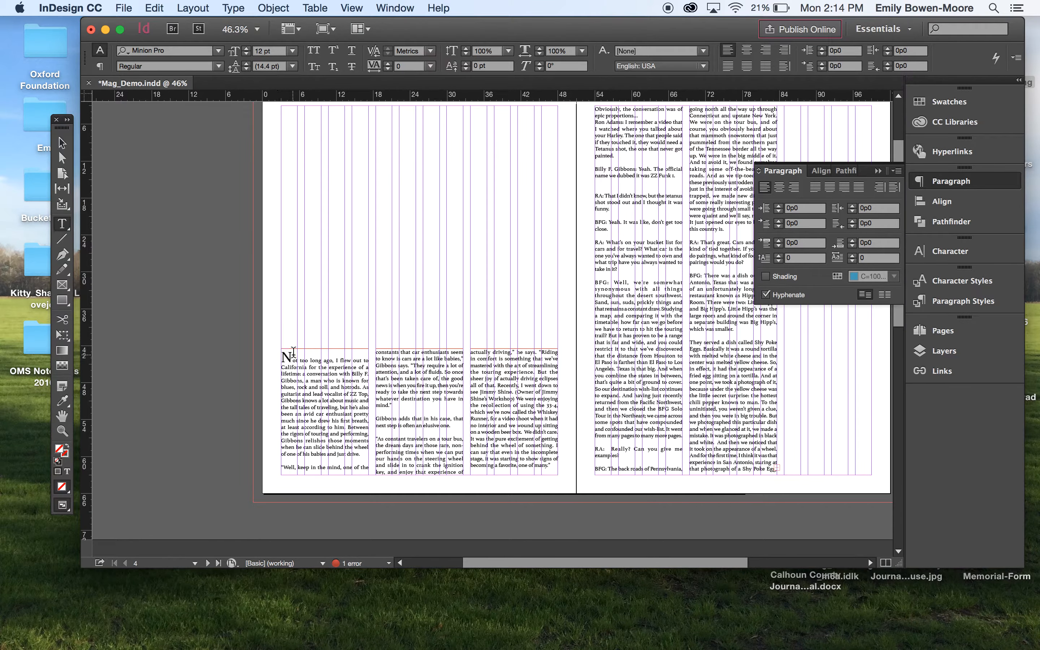
scroll(293, 351, "up", 5)
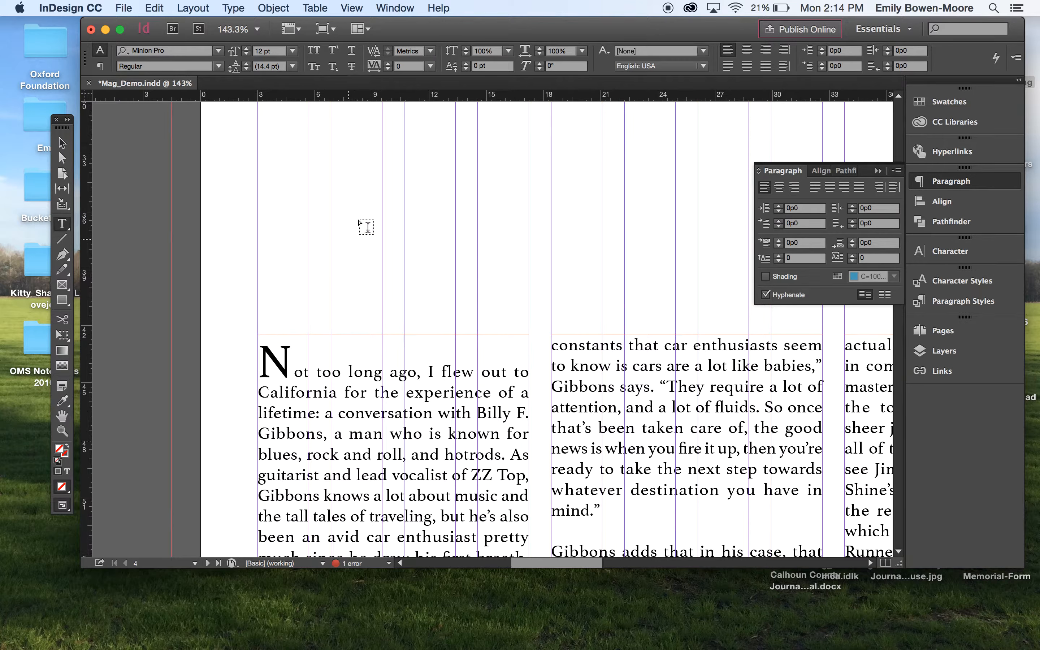
key("super+z")
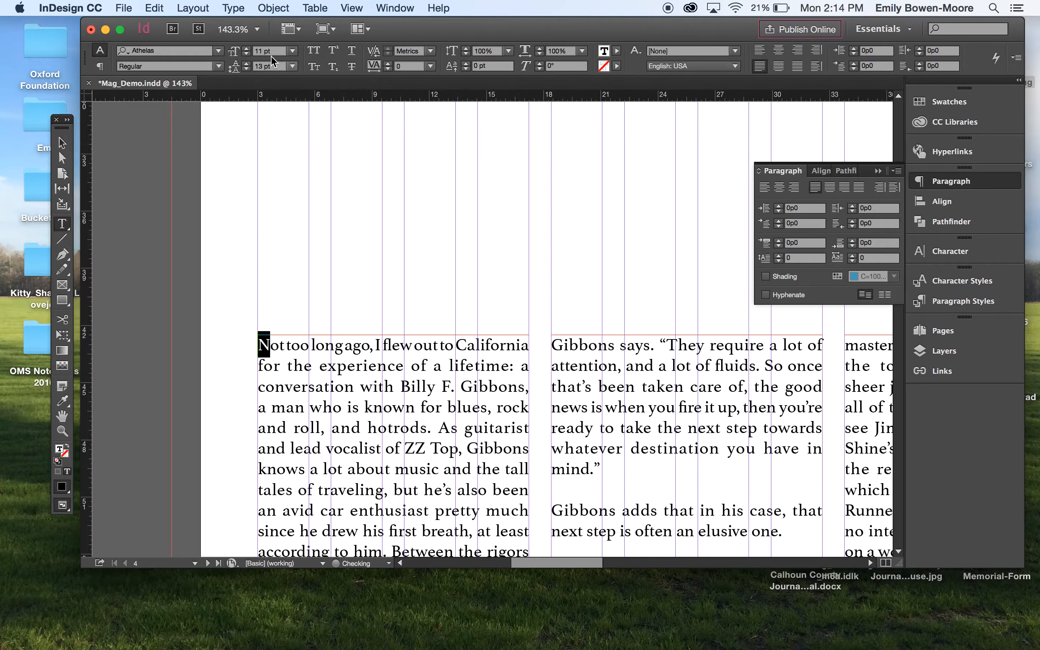
- Set the first paragraph's drop cap to three lines deep
left_click(779, 255)
left_click(778, 254)
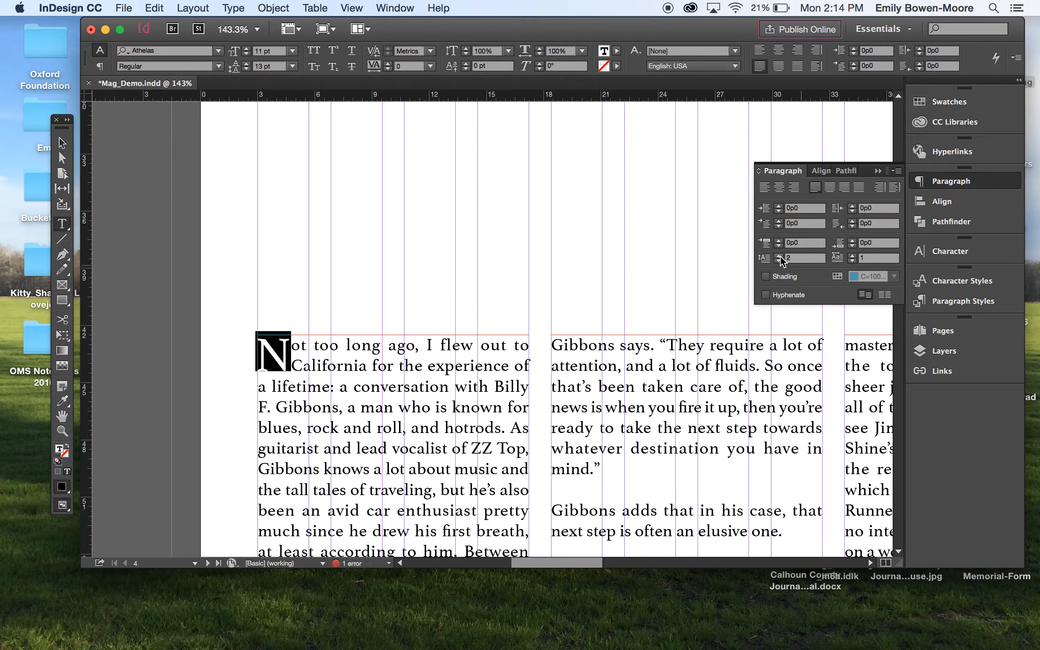
left_click(779, 255)
left_click(344, 320)
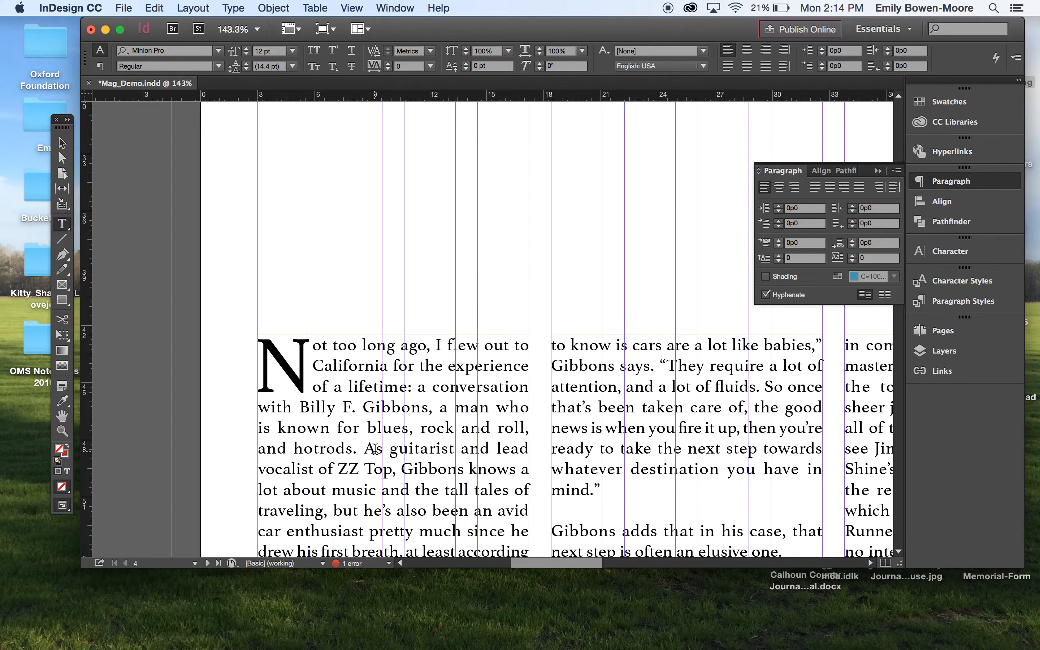
- Draw a rectangle frame about 62p0 wide by 41p3 high across the top of the left page, bleeding past its edges
scroll(375, 448, "down", 5)
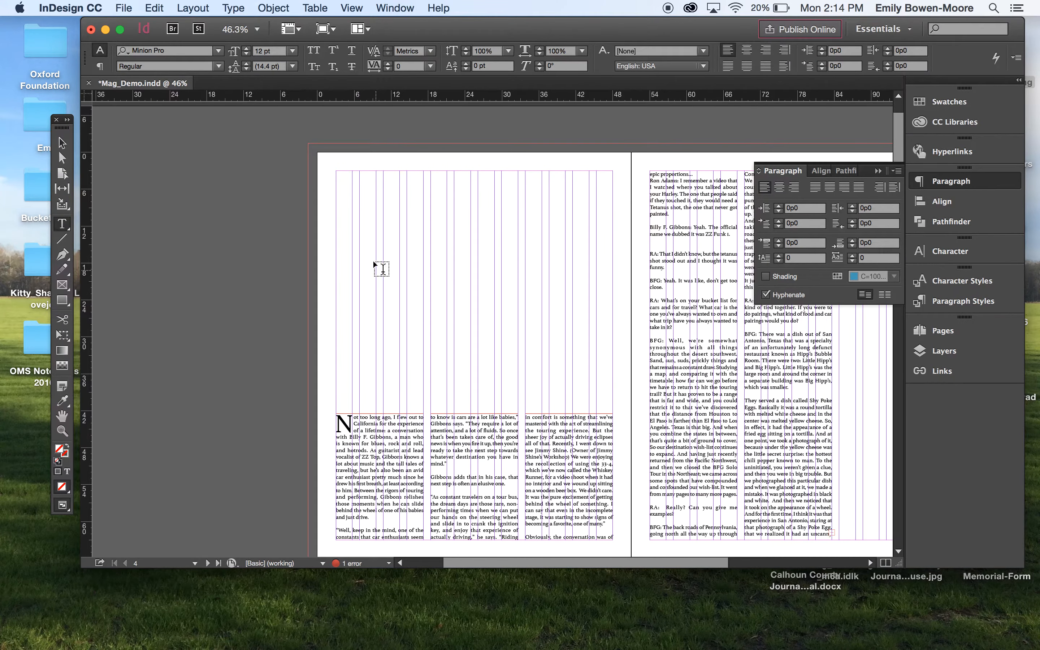
left_click(65, 285)
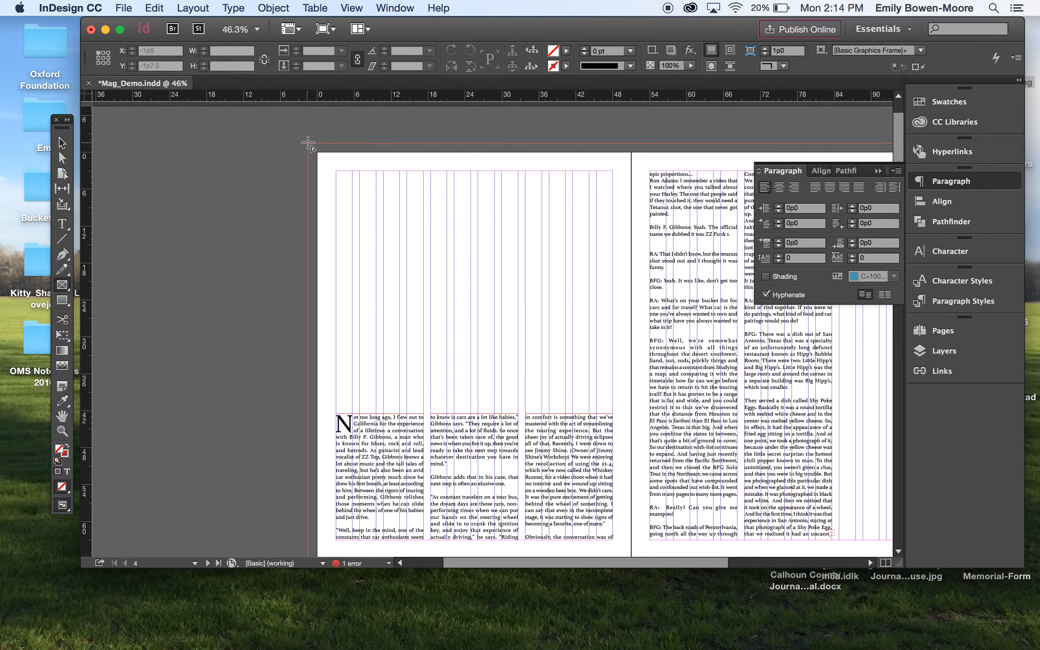
left_click_drag(308, 143, 692, 403)
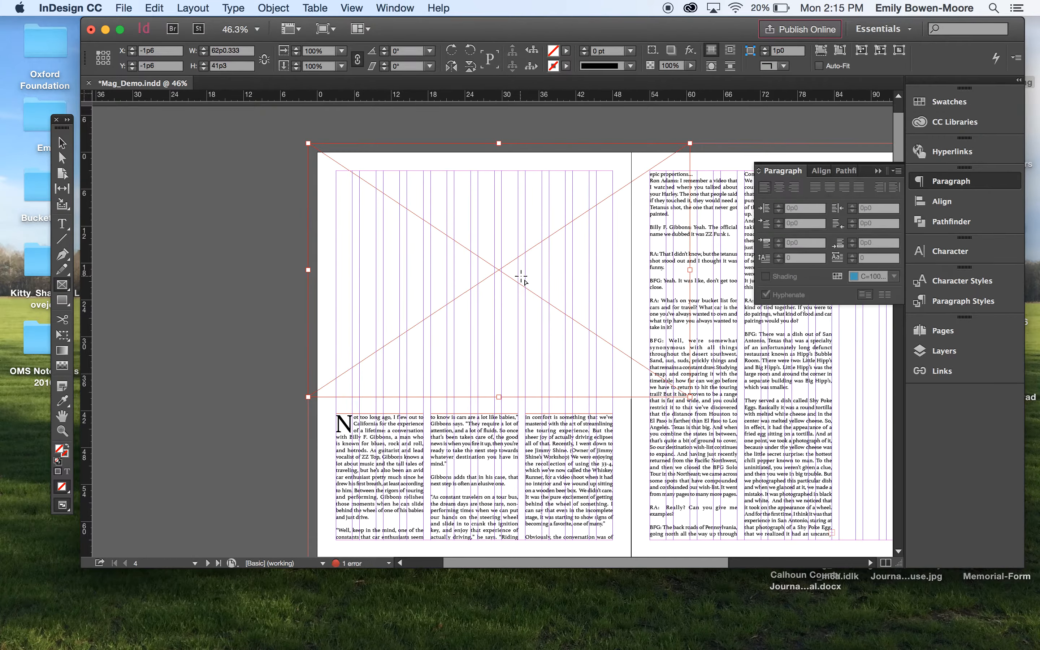
- Place BillyFGibbons-17.jpg from the Billy Gibbons Photos folder into the selected frame
key("super+d")
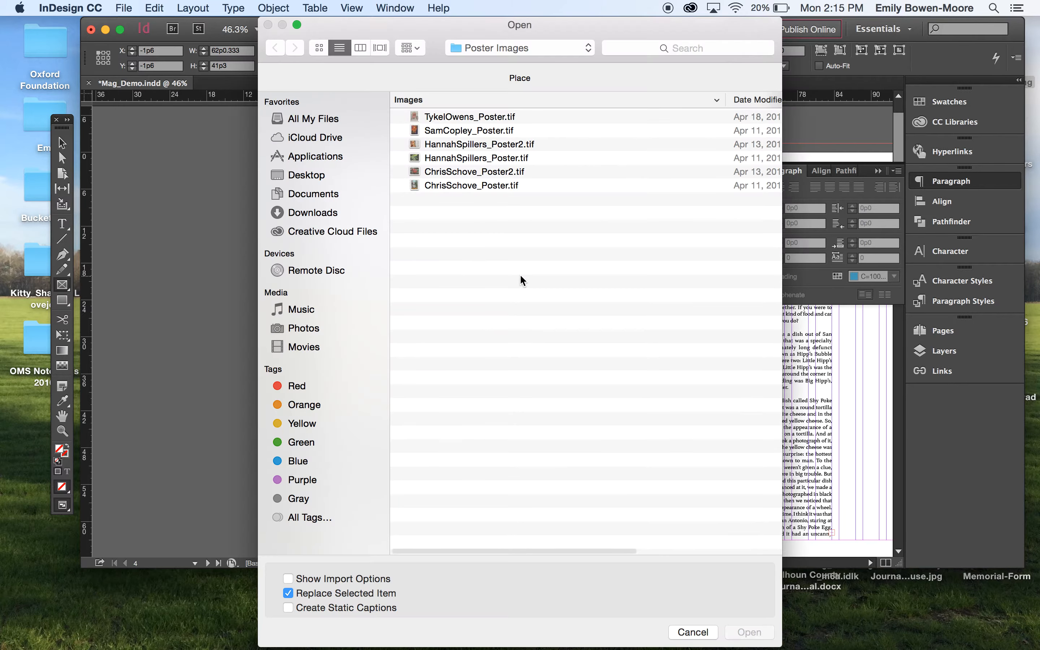
left_click(308, 174)
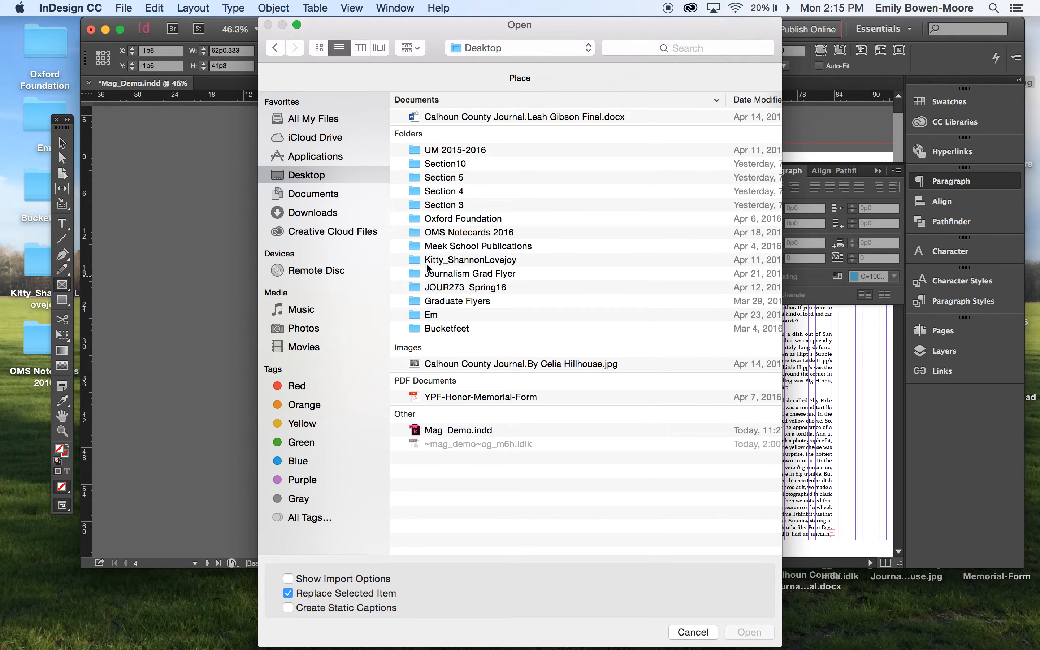
double_click(418, 286)
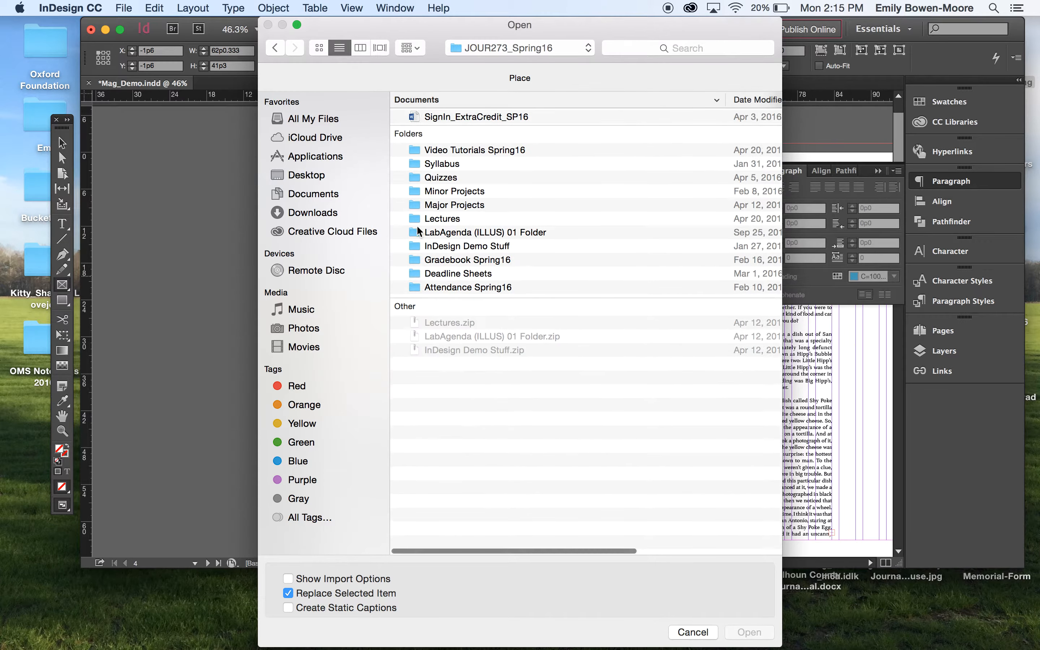
double_click(417, 204)
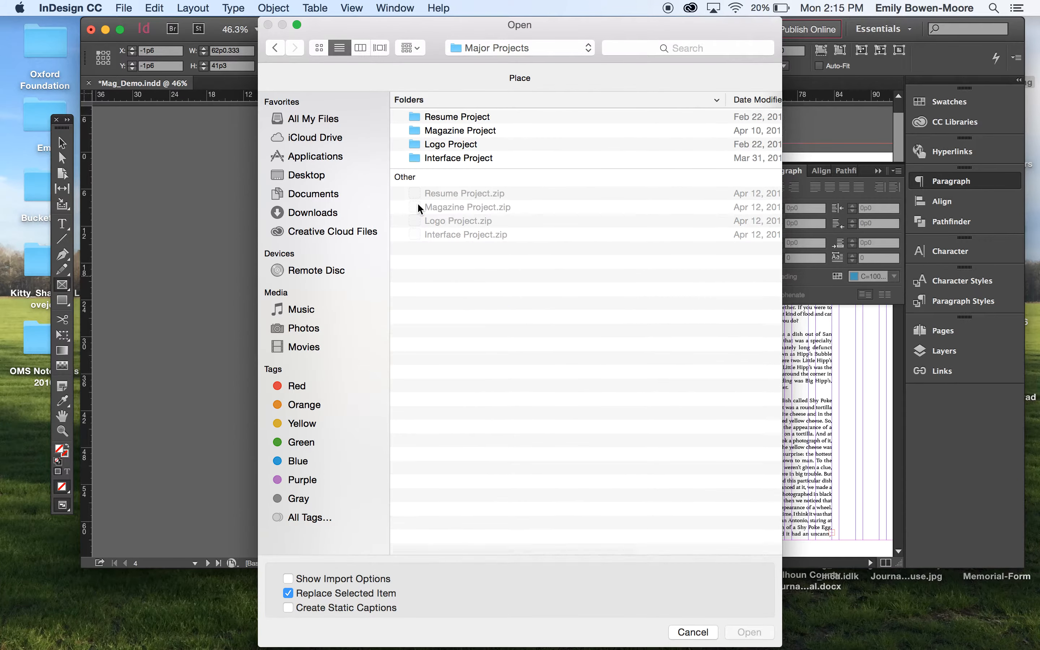
double_click(416, 130)
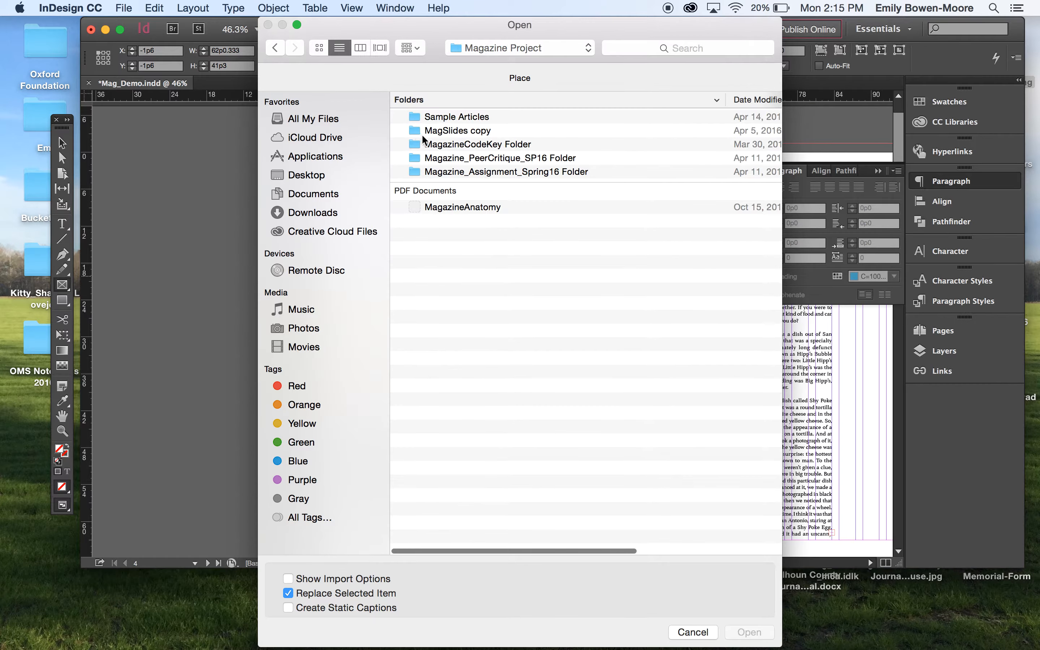
double_click(422, 120)
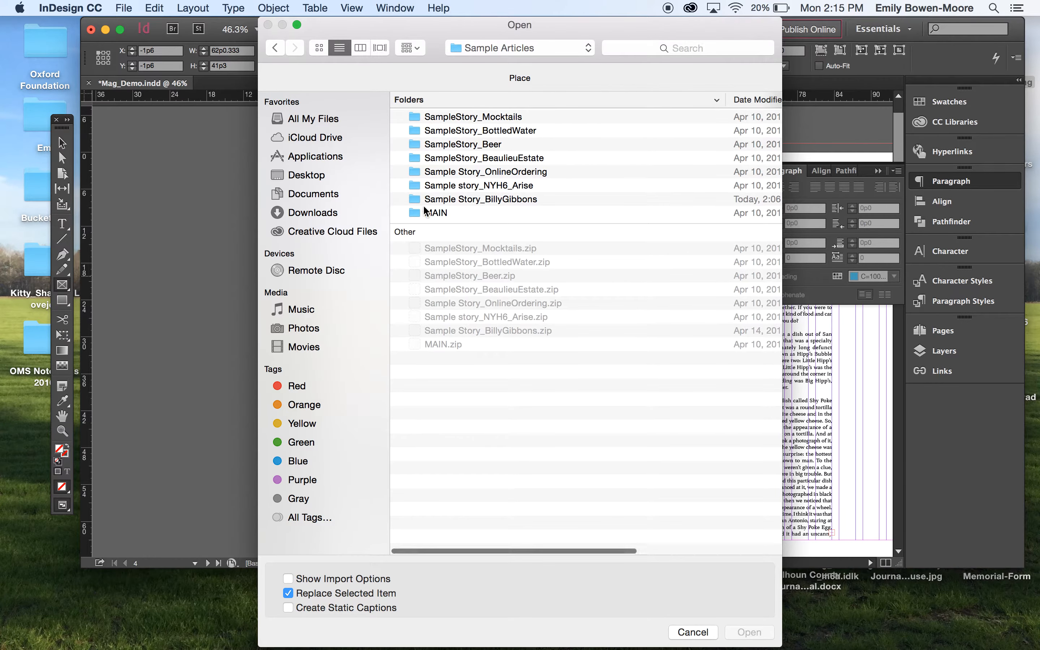
double_click(419, 199)
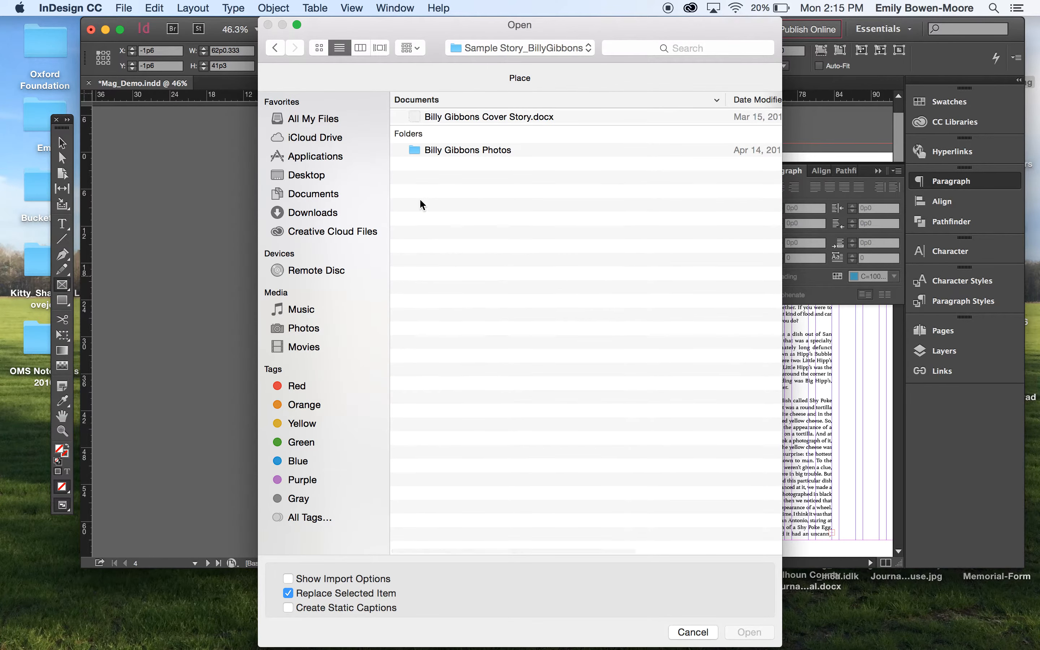
double_click(418, 148)
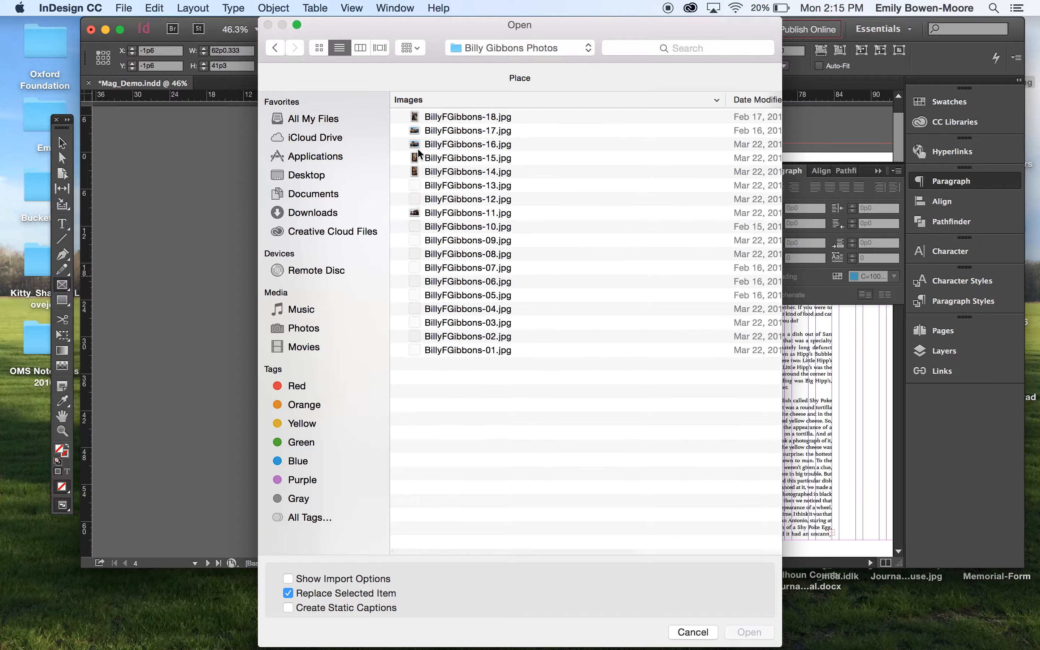
double_click(447, 128)
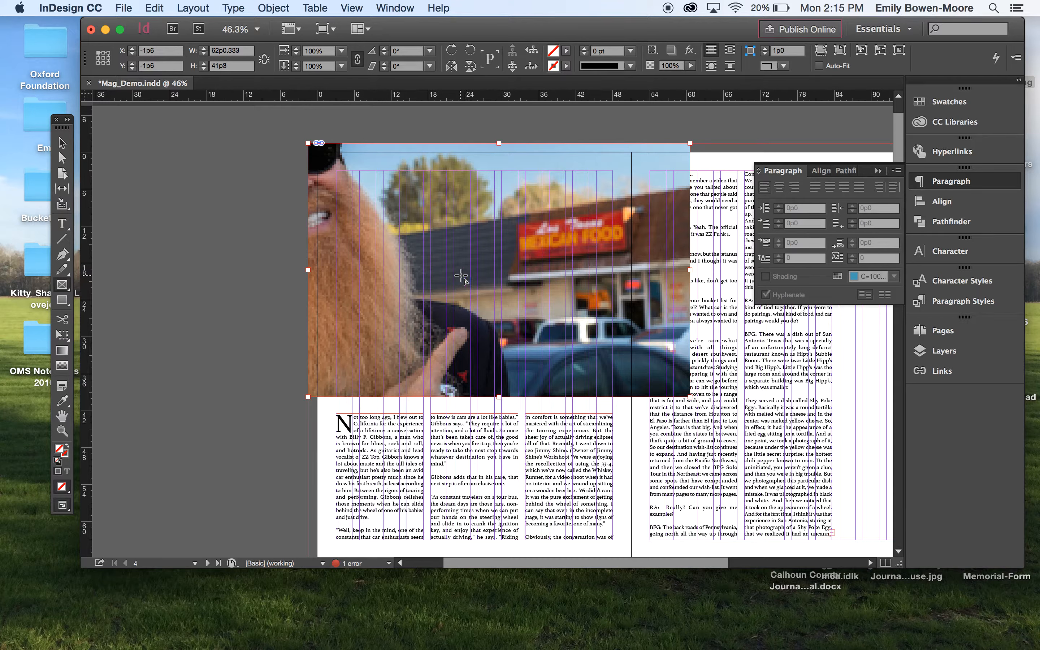
- Scale the photo inside its frame down to about 45% so Gibbons fits within the frame
key("v")
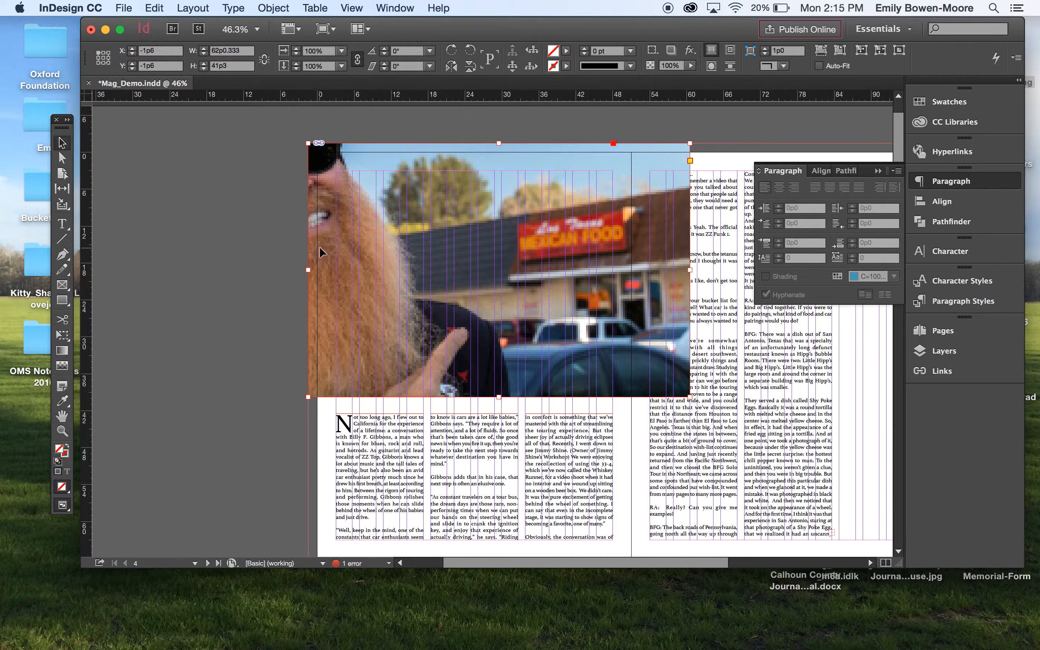
double_click(371, 245)
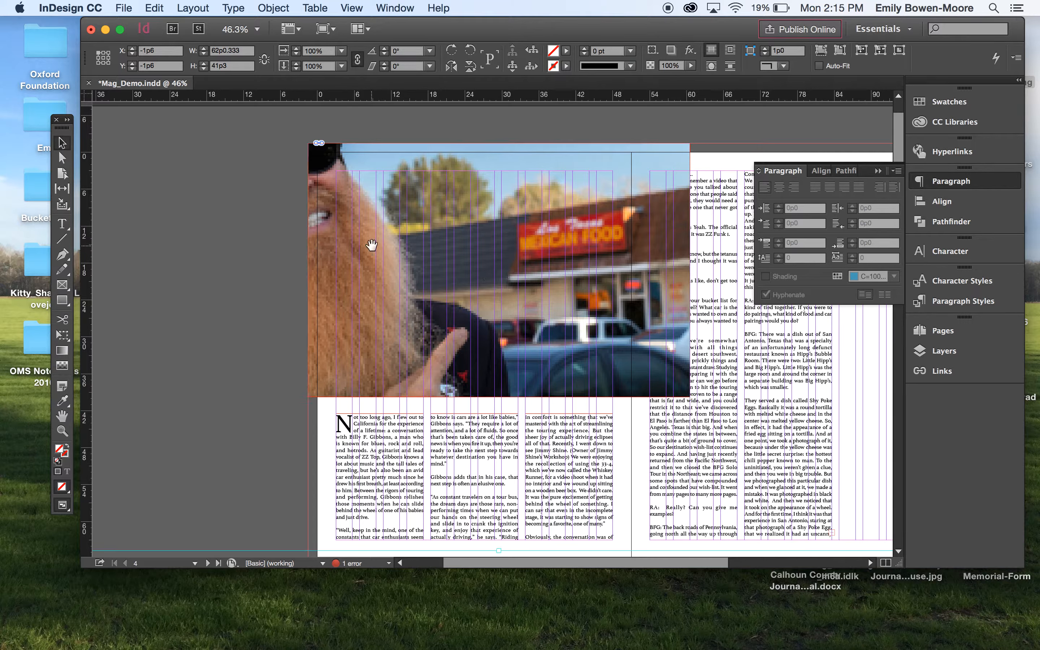
left_click(251, 237)
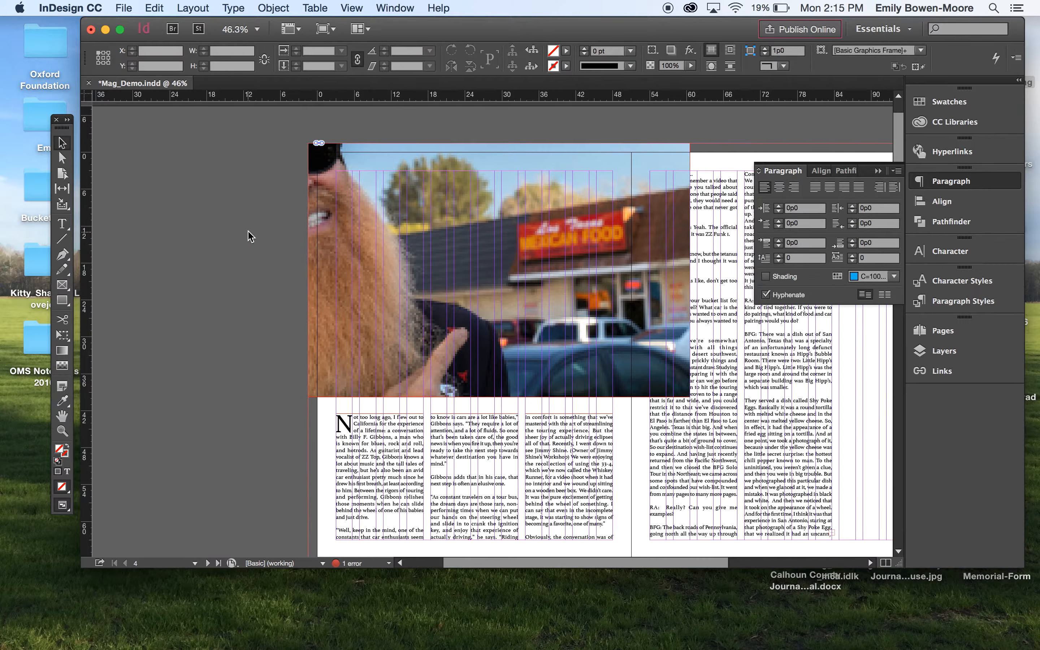
left_click(443, 243)
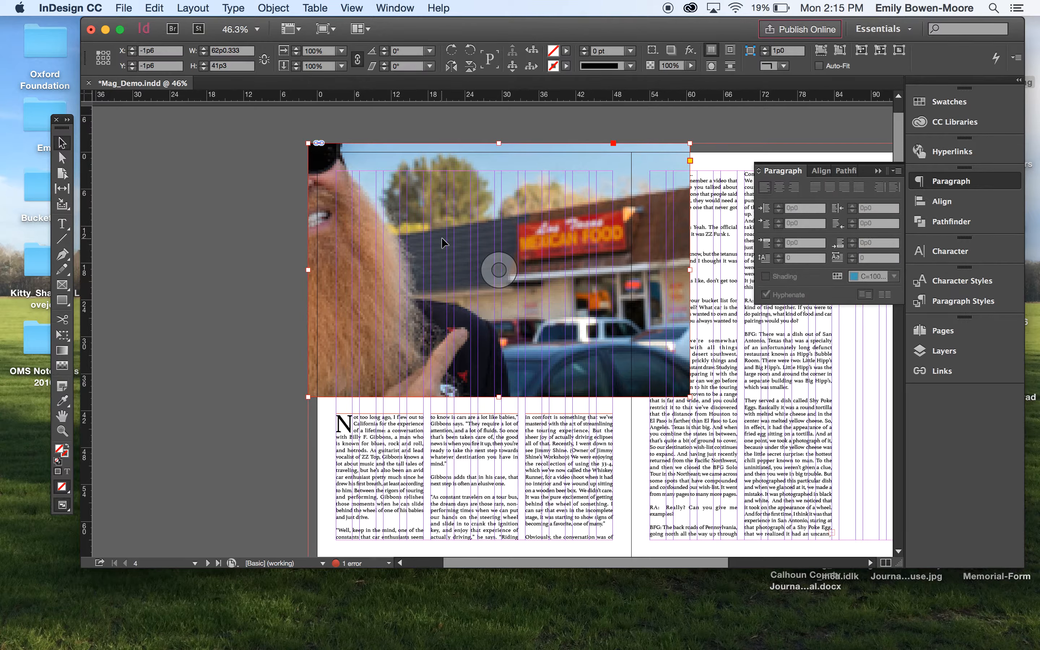
double_click(384, 287)
scroll(384, 289, "down", 10)
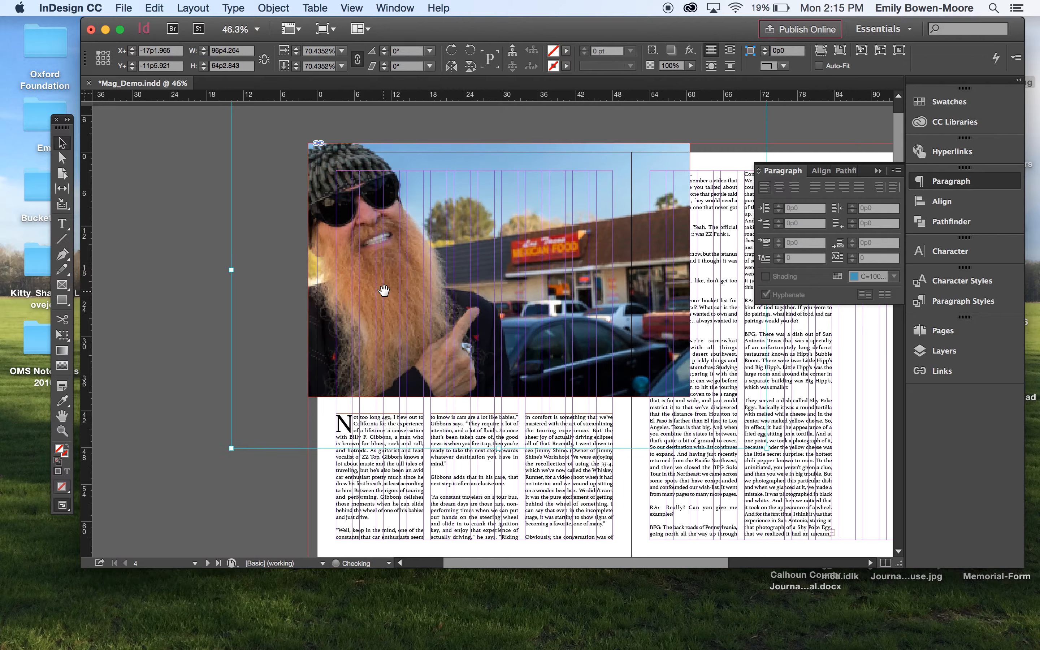
scroll(384, 291, "up", 6)
scroll(384, 290, "down", 8)
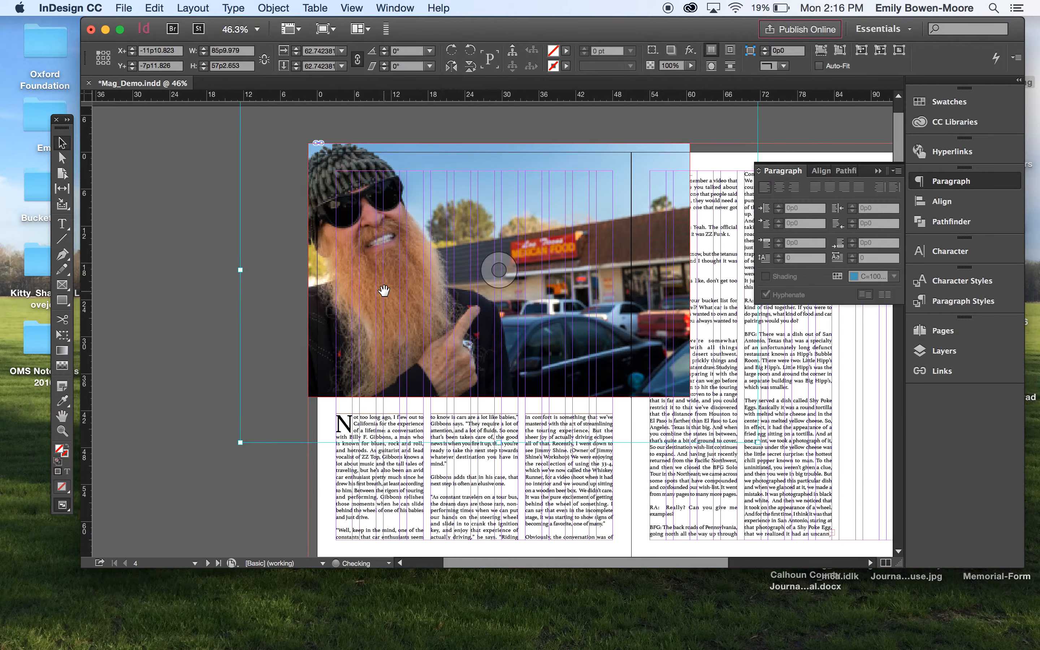
scroll(384, 291, "up", 1)
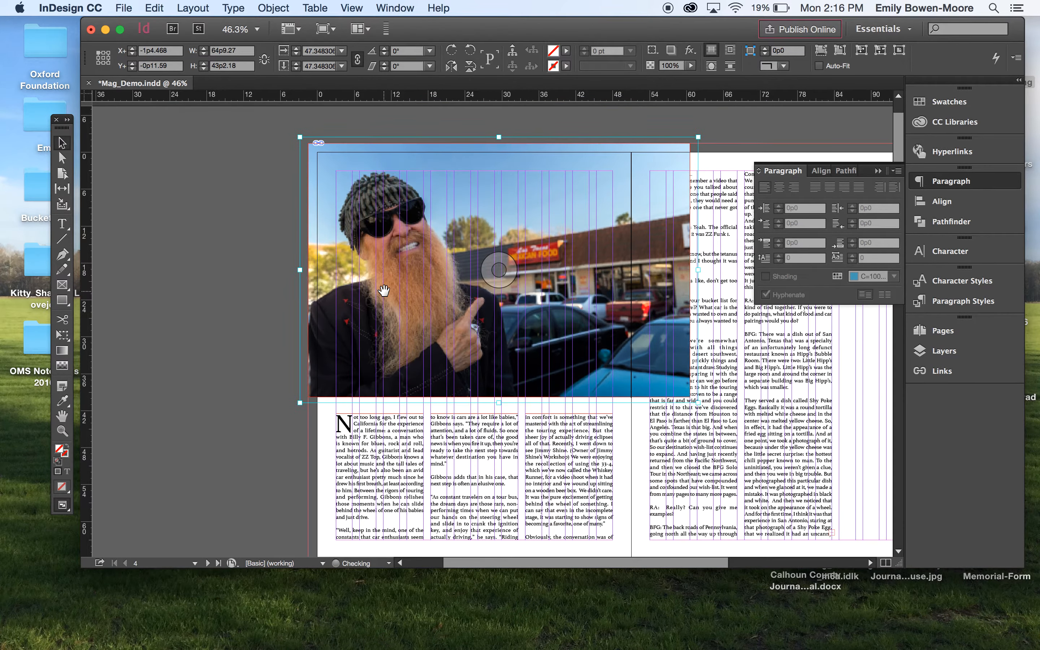
scroll(384, 291, "up", 1)
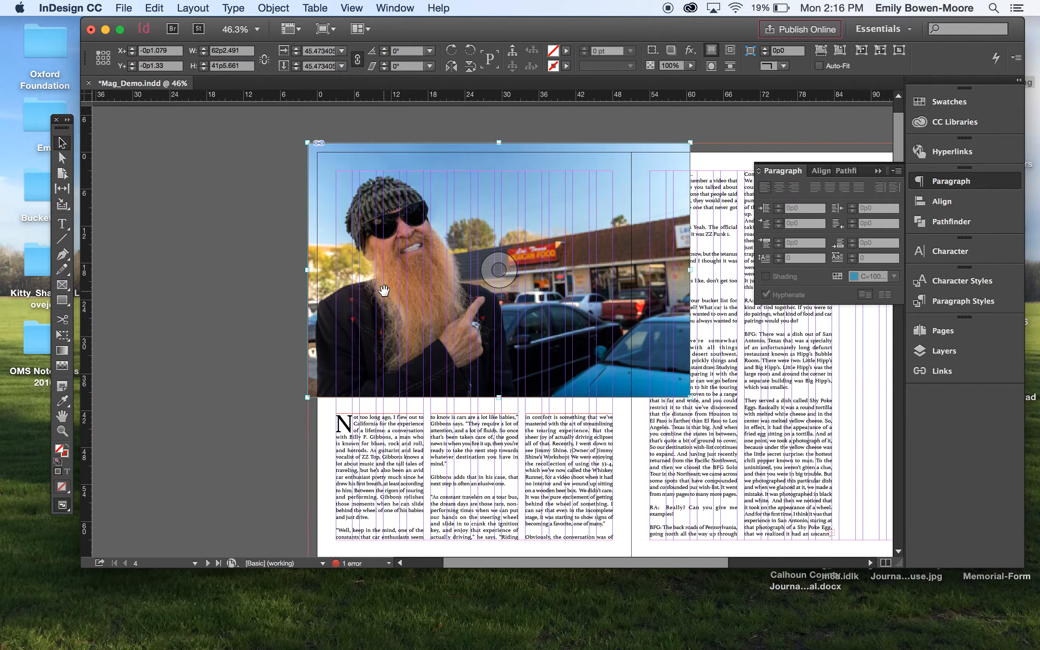
left_click(192, 266)
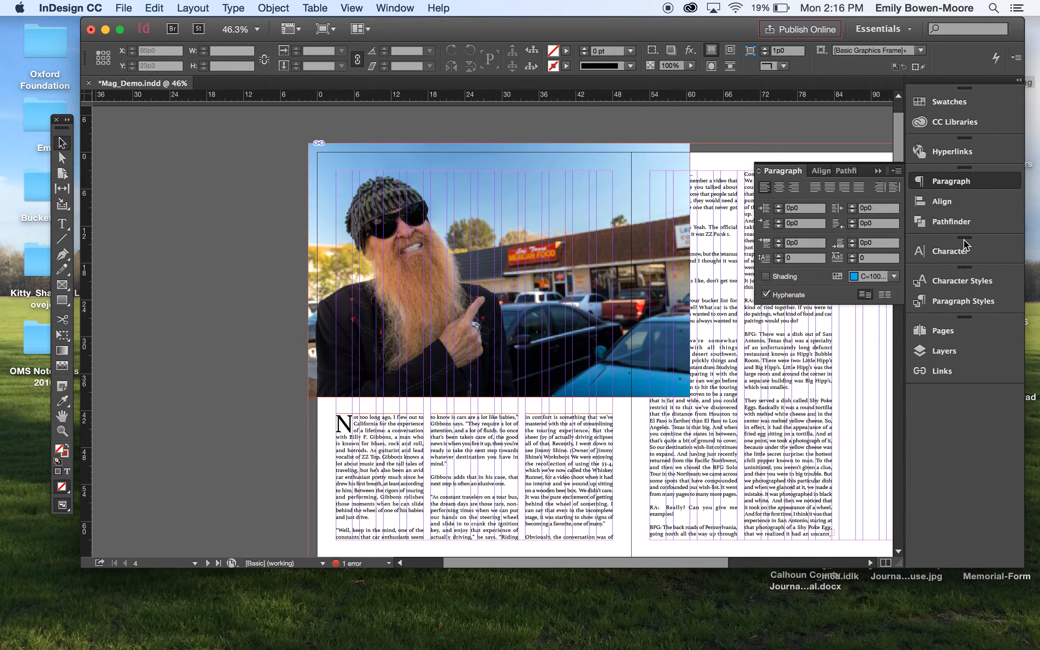
- Apply a bounding-box text wrap to the photo frame and pull its right edge in slightly
left_click(380, 7)
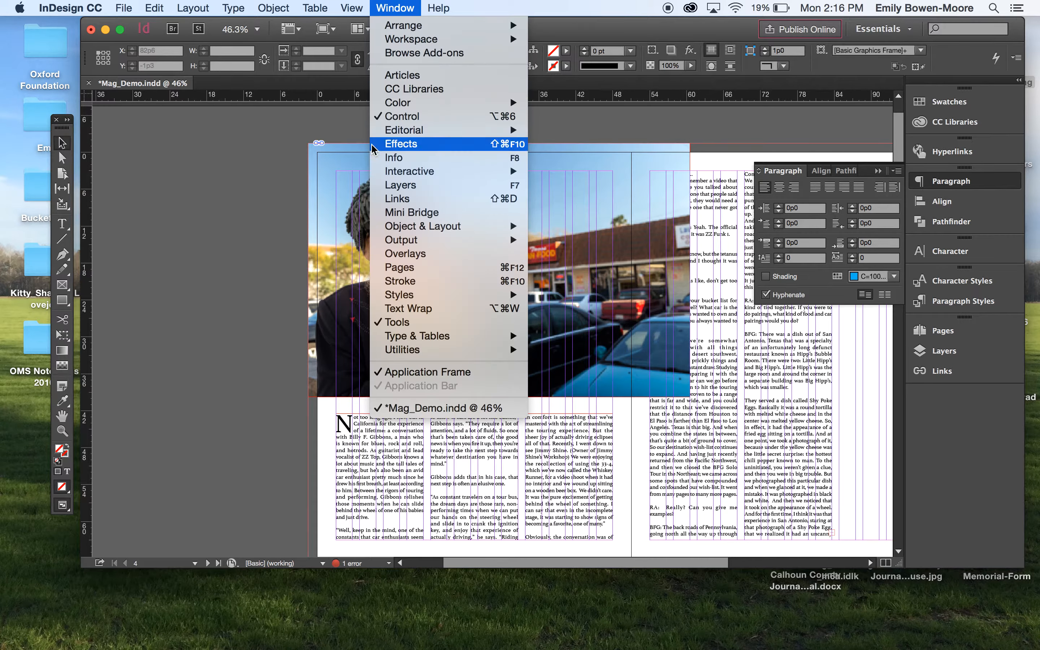
left_click(407, 309)
left_click(580, 275)
left_click(784, 345)
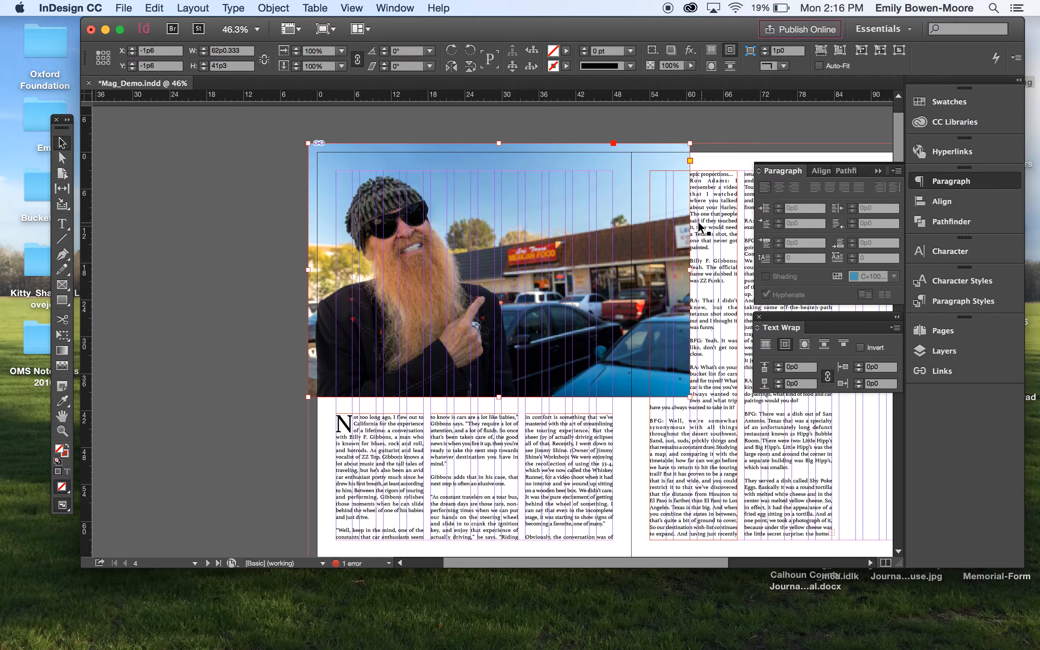
left_click_drag(690, 270, 684, 269)
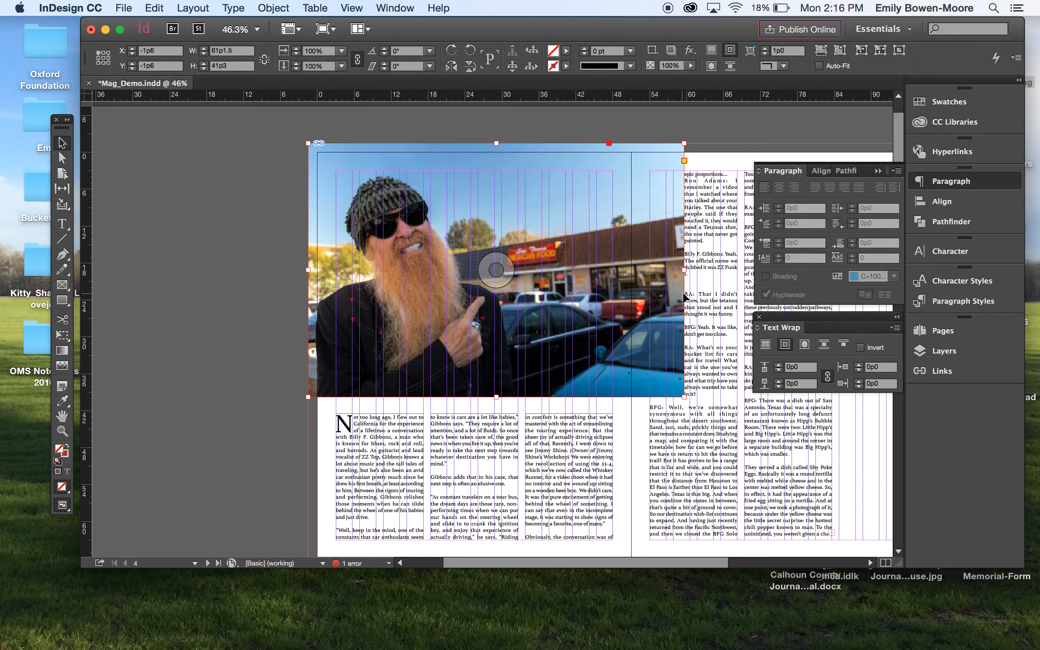
- Set the photo's linked text wrap offsets to 0p3
left_click(779, 364)
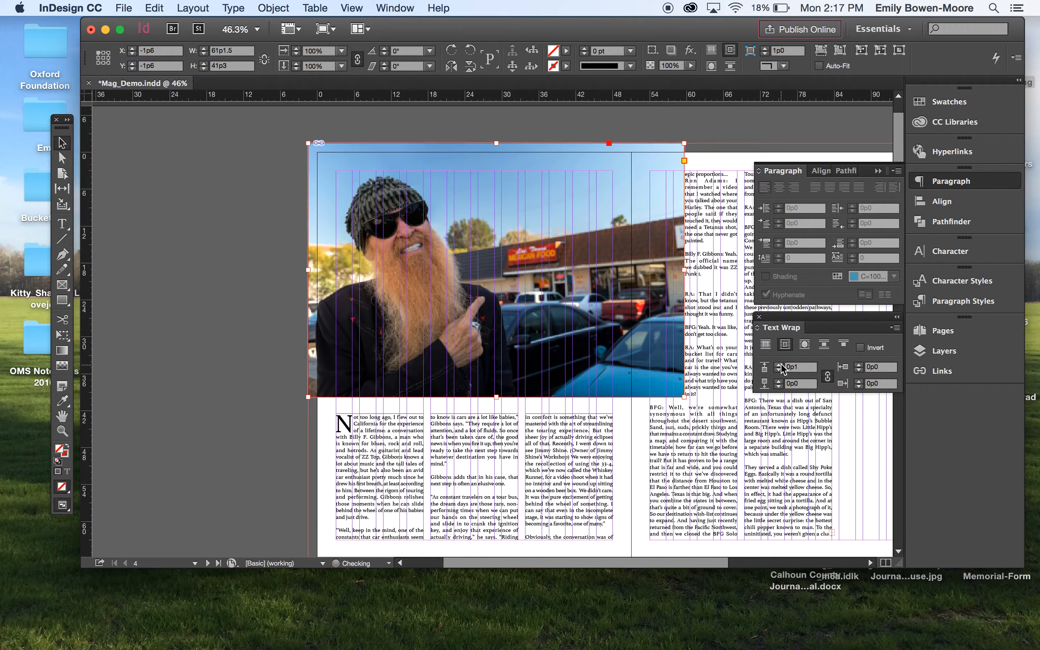
left_click(781, 363)
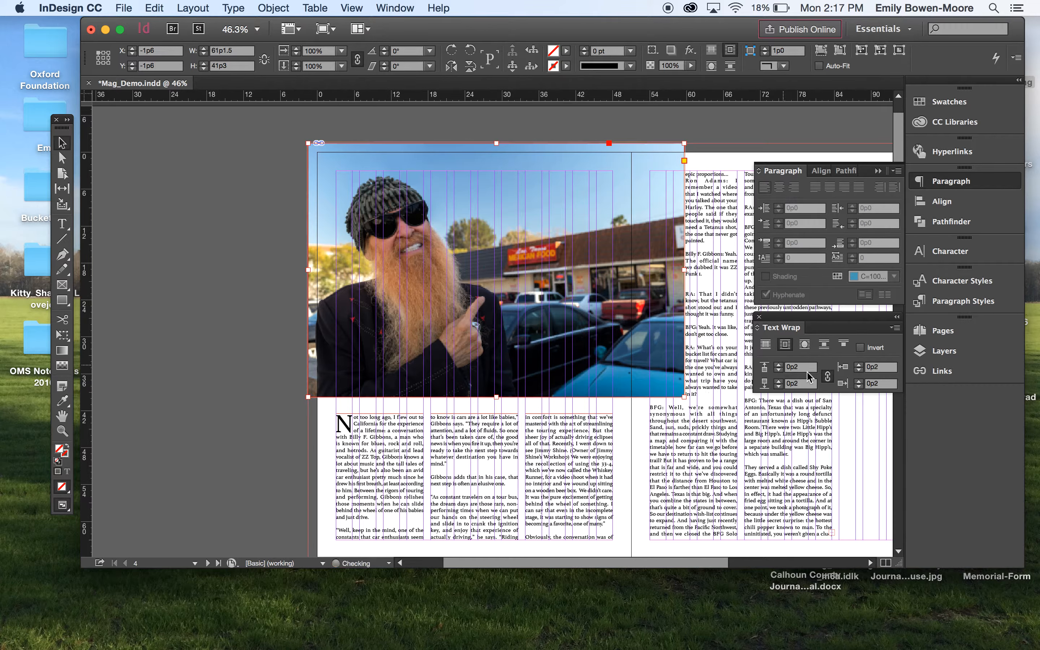
left_click(827, 377)
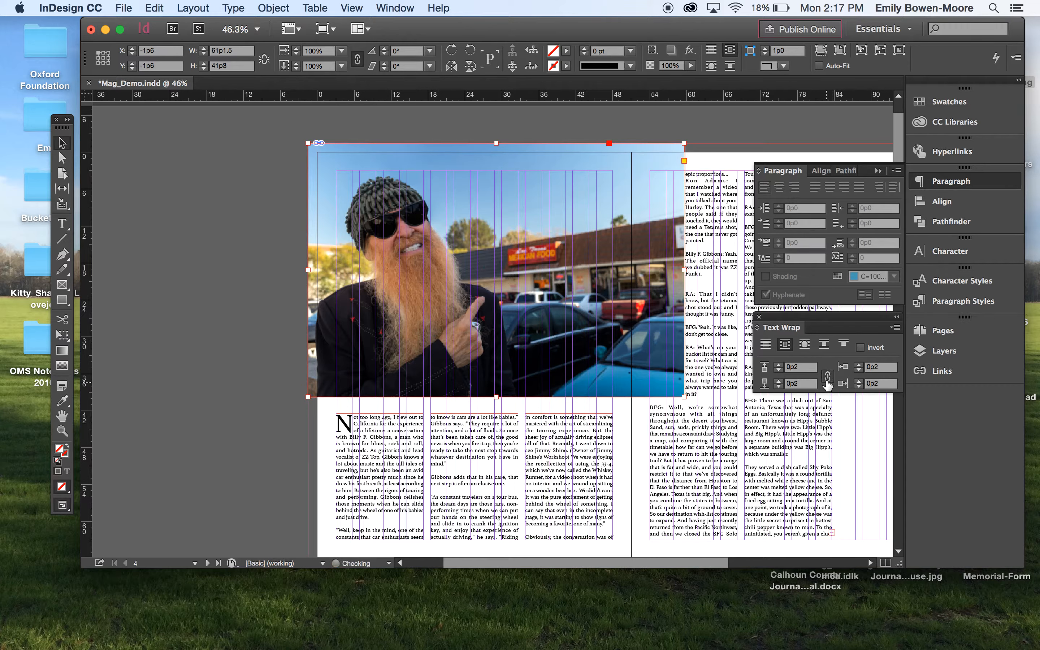
left_click(779, 365)
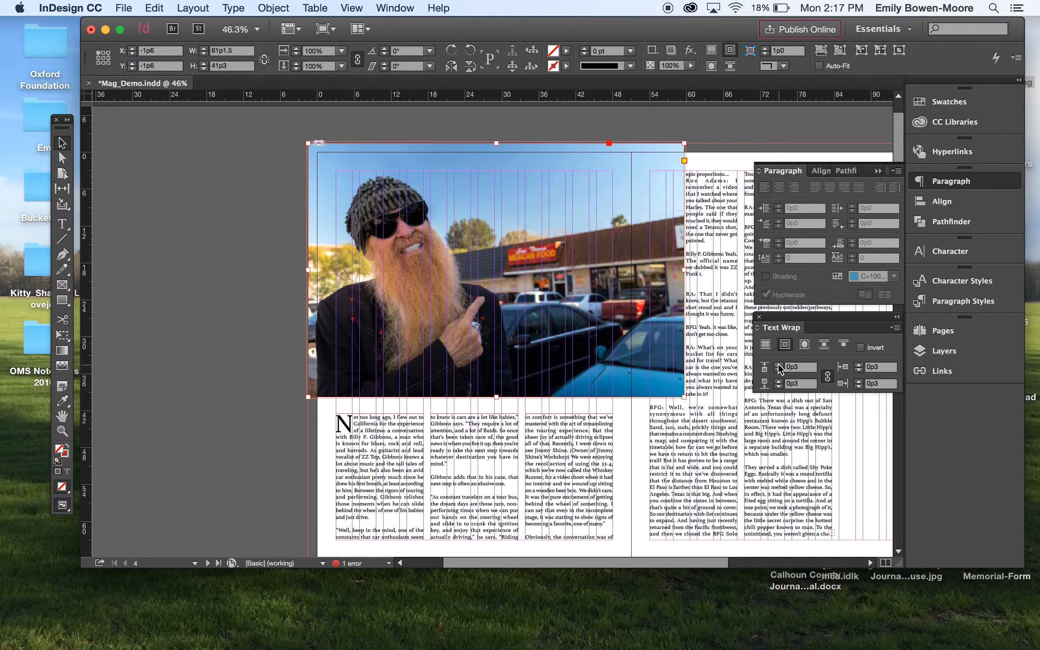
- Deselect everything and toggle the preview view to inspect the wrapped text
left_click(704, 138)
key("w")
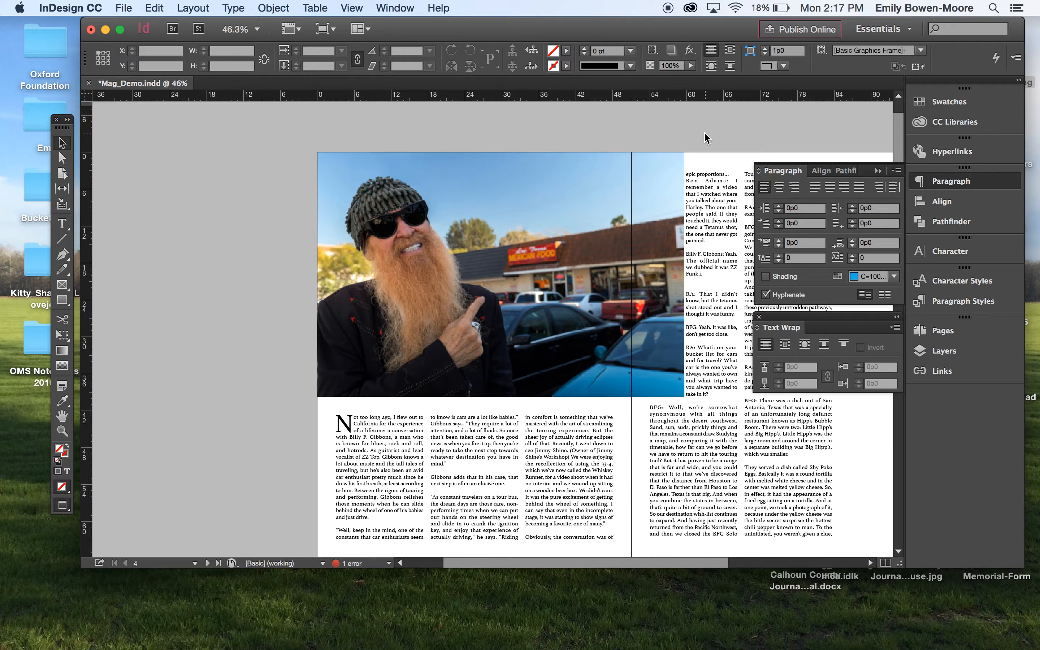
key("w")
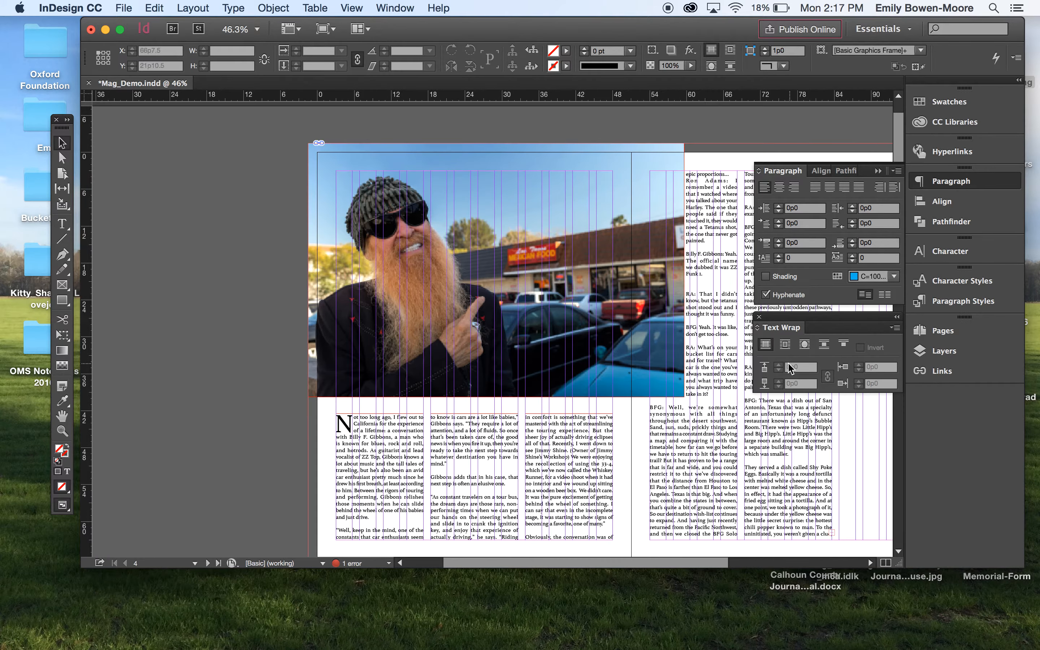
- Reselect the photo frame and increase its text wrap offsets to 0p6
left_click(715, 254)
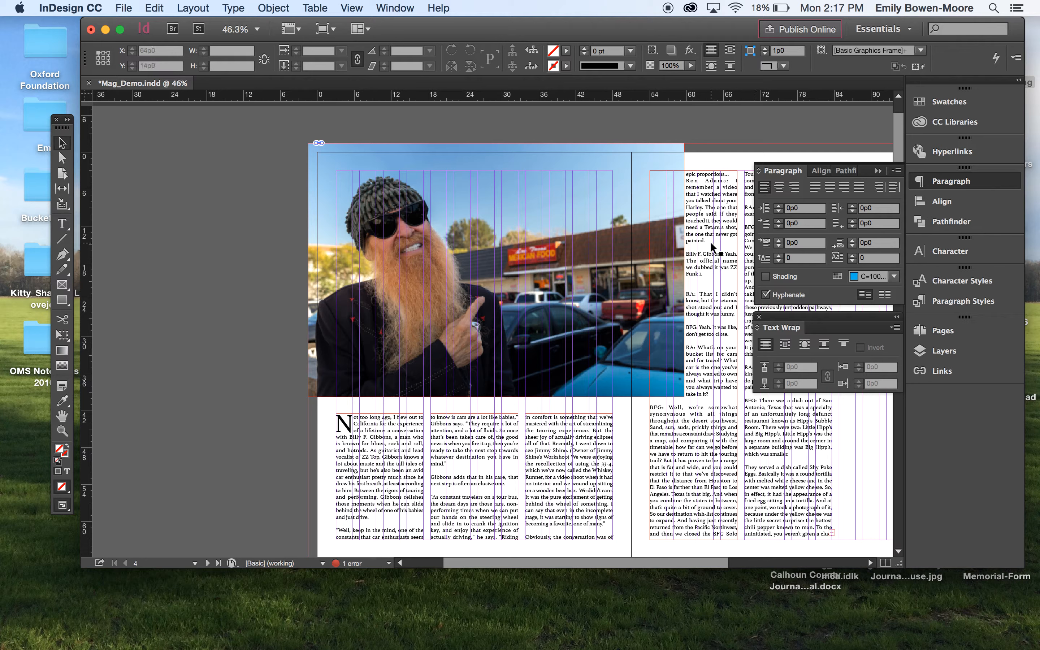
left_click(653, 249)
left_click(822, 344)
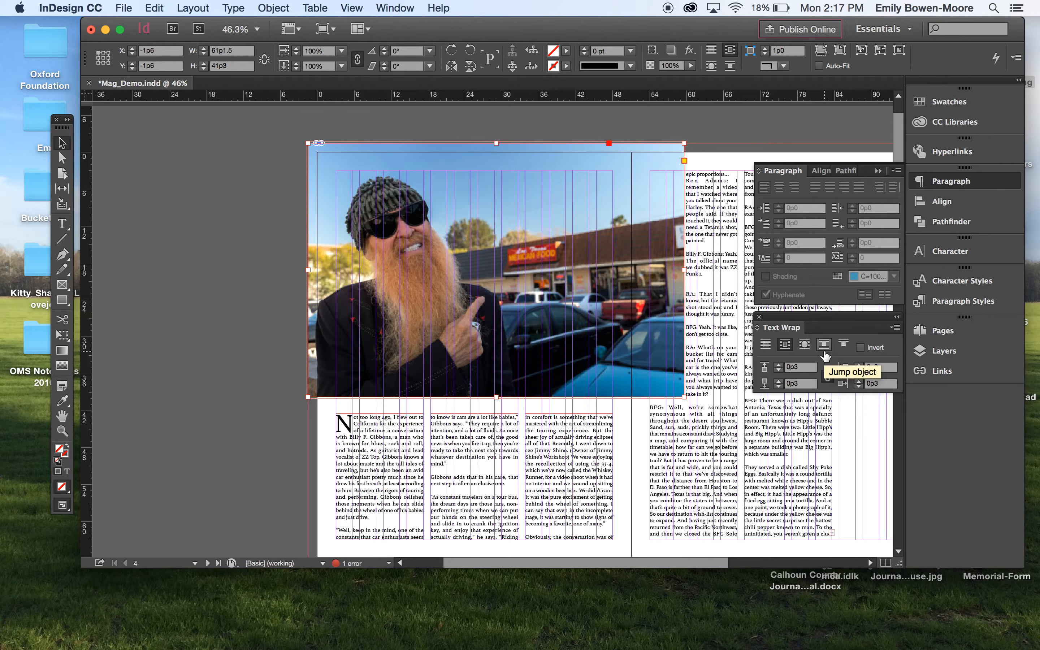
left_click(778, 364)
left_click(778, 365)
left_click(778, 365)
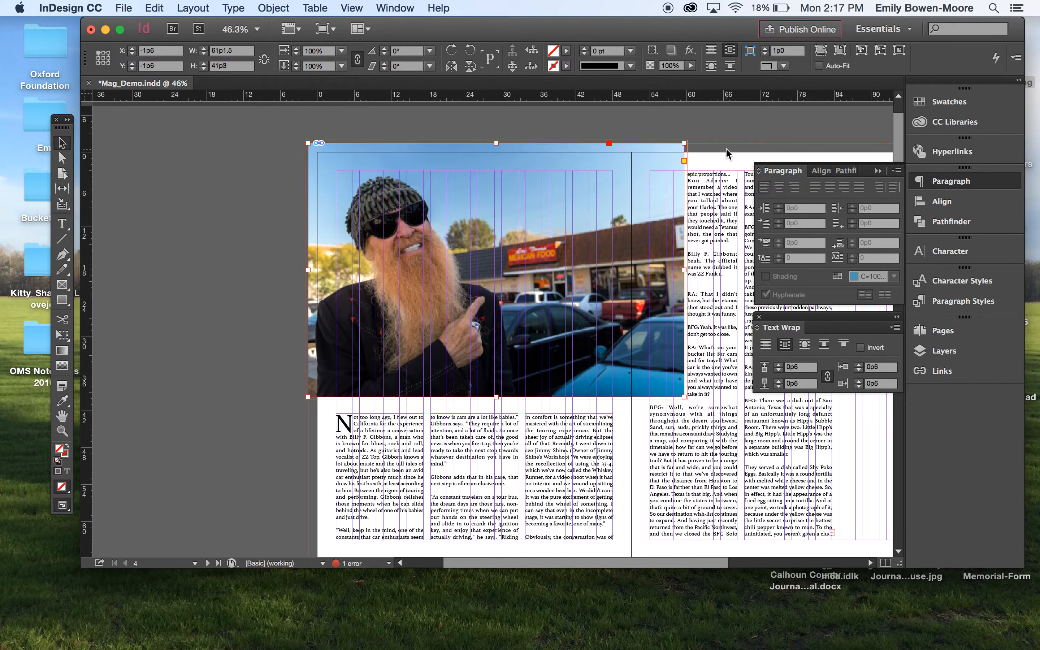
left_click(726, 137)
- Reselect the photo frame and reduce its top text wrap offset to 0p4
left_click(721, 204)
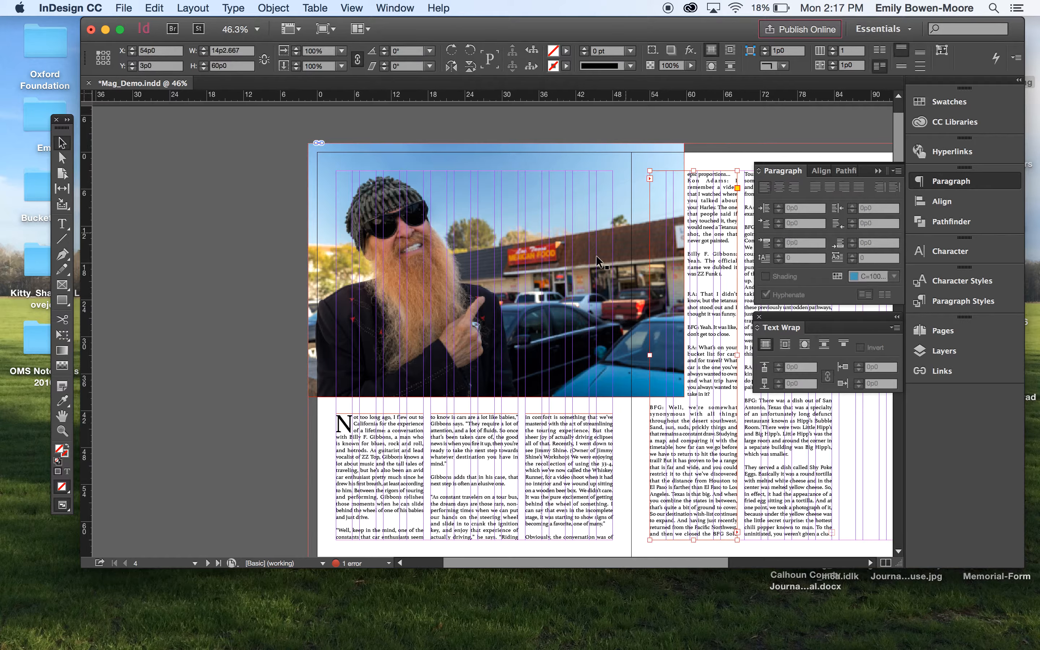
left_click(674, 308)
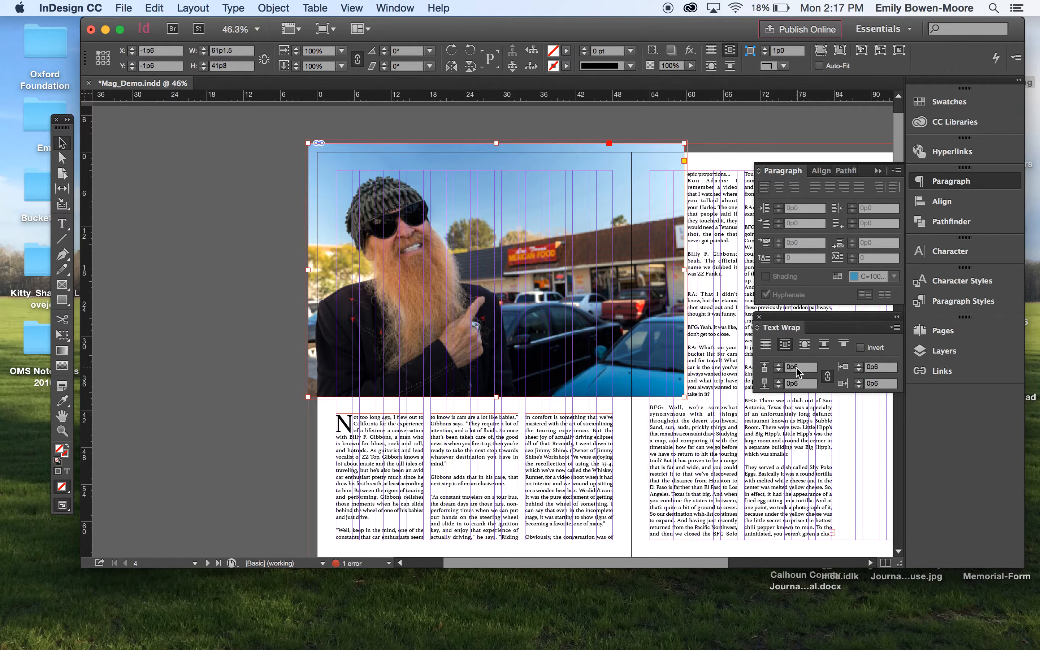
left_click(778, 370)
left_click(778, 371)
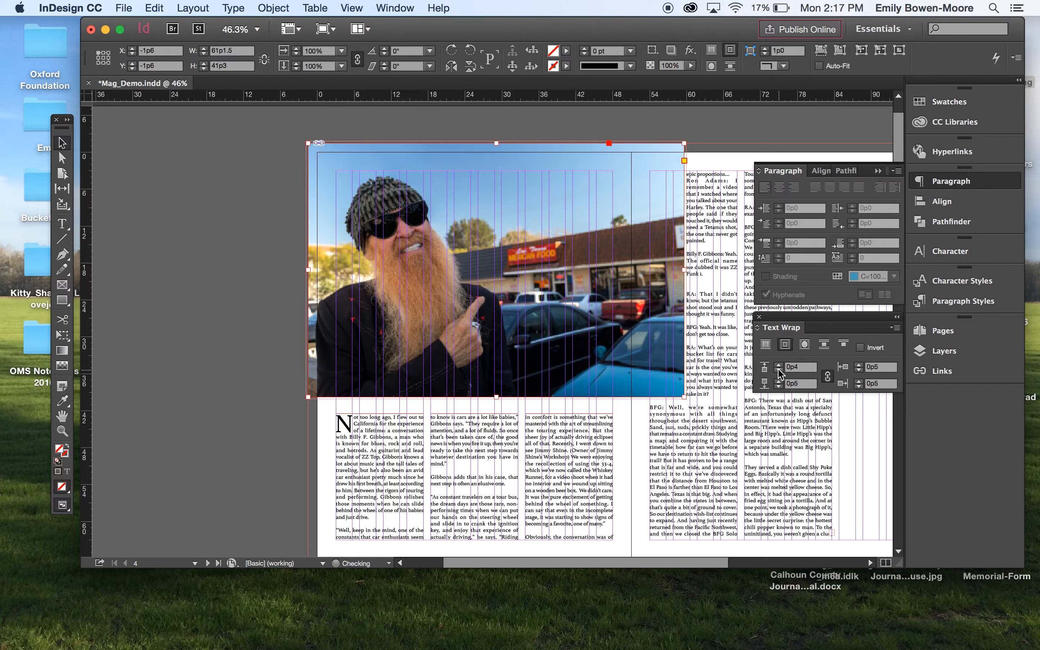
left_click(724, 129)
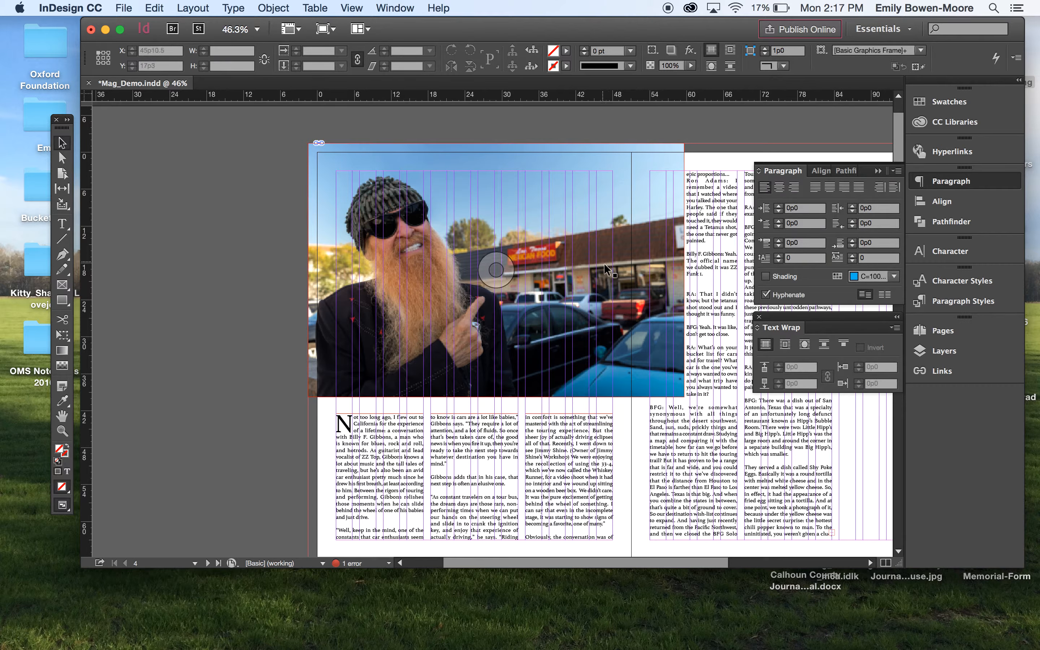
- Insert a column break before the "Obviously" paragraph so it starts the next column
scroll(637, 310, "right", 5)
scroll(636, 310, "down", 1)
double_click(621, 188)
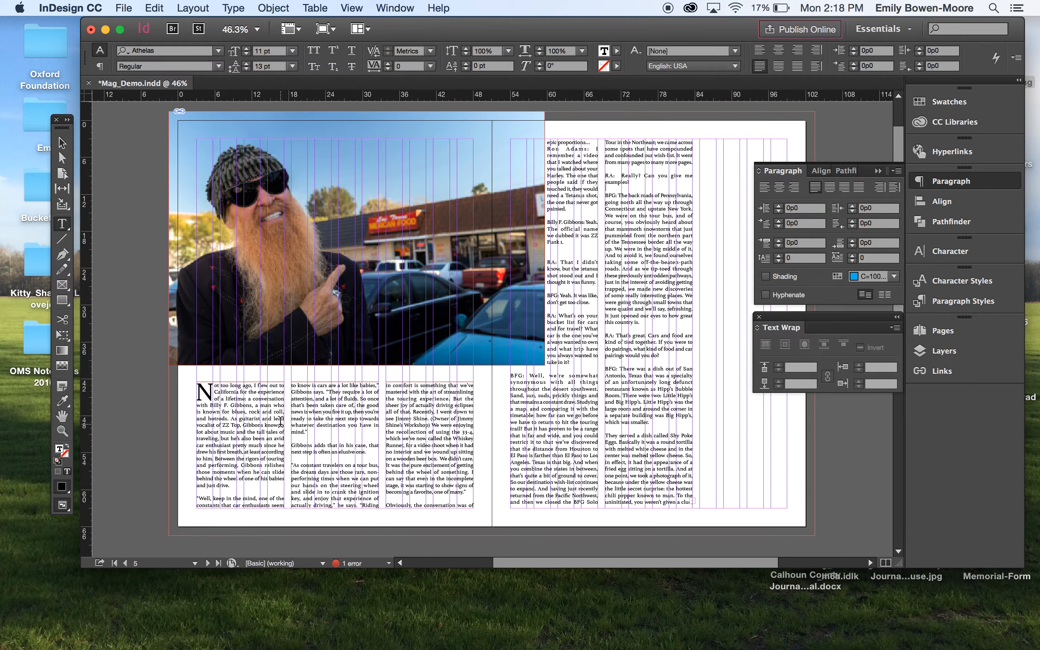
left_click(386, 505)
key("KP_Enter")
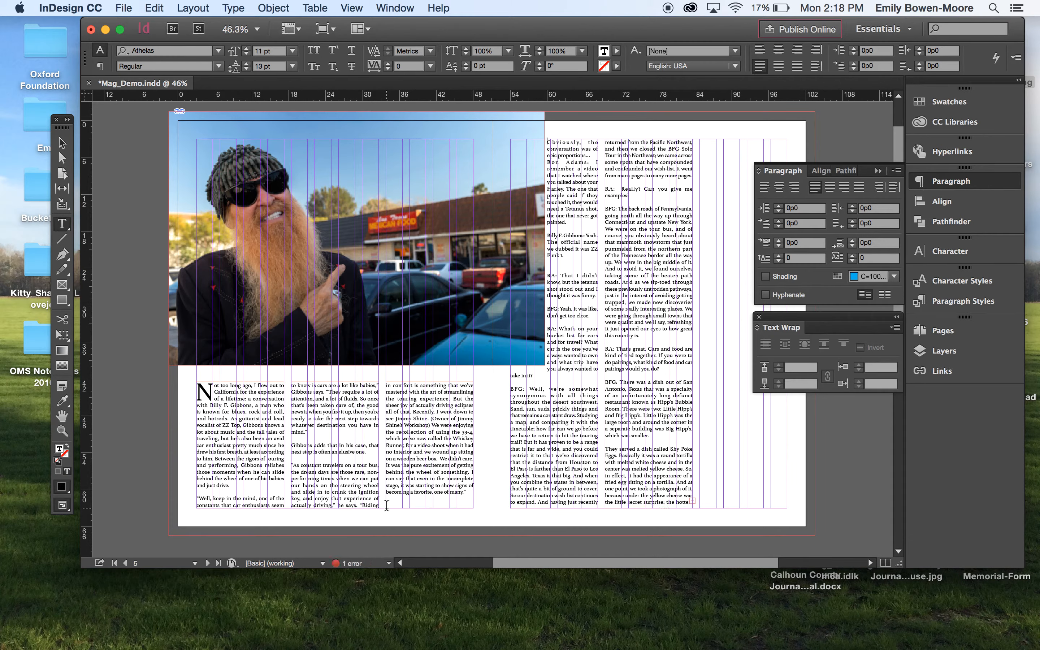
- Give the "Obviously" paragraph a three-line drop cap
left_click(547, 142)
double_click(549, 142)
left_click(552, 140)
left_click_drag(551, 141, 546, 140)
left_click(778, 254)
left_click(777, 254)
left_click(778, 254)
left_click(778, 254)
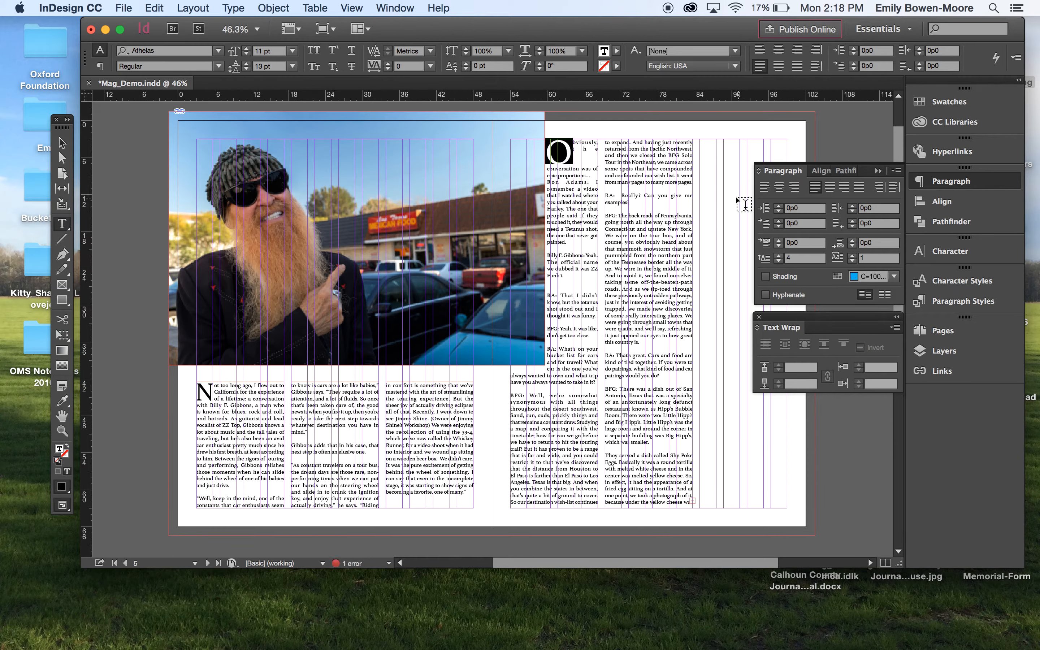
- Drag a horizontal ruler guide down to the first line of the body text on the left page
left_click(670, 134)
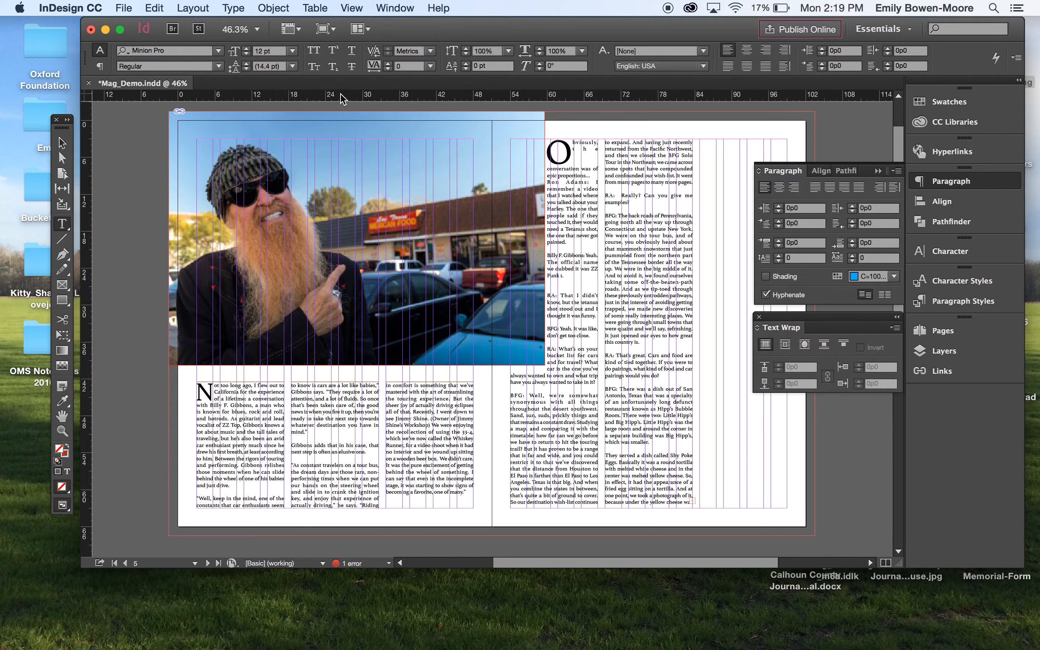
scroll(343, 98, "up", 3)
left_click_drag(373, 97, 372, 386)
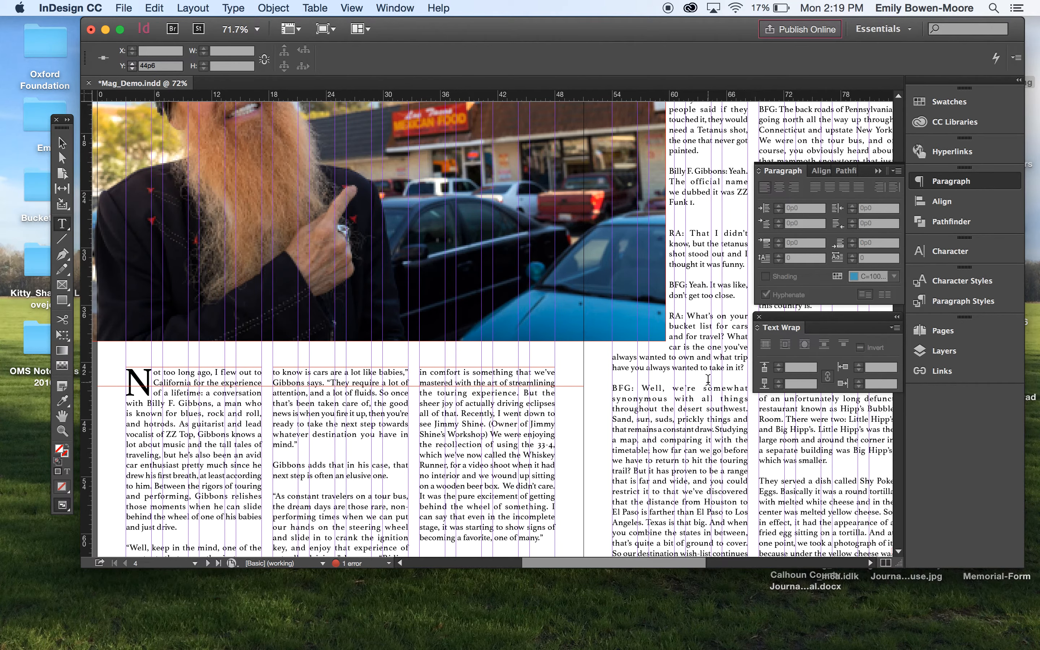
scroll(708, 380, "up", 5)
scroll(708, 380, "down", 3)
scroll(708, 380, "right", 5)
left_click_drag(459, 200, 482, 200)
left_click(778, 260)
- Set the Body Copy paragraph style's left indent to 0p2
left_click(954, 302)
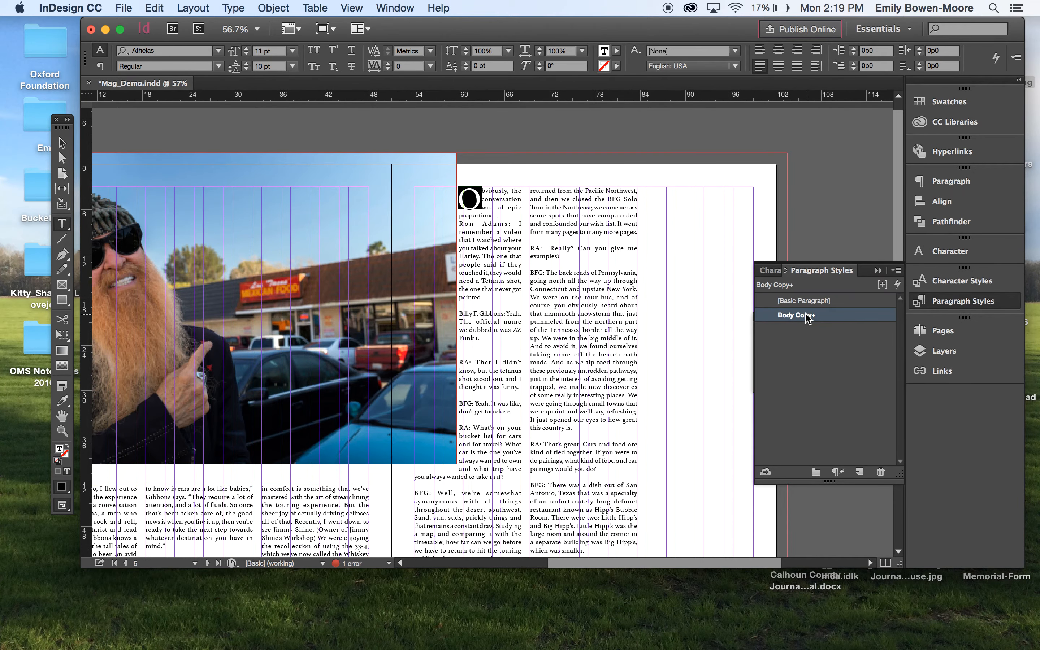
double_click(806, 316)
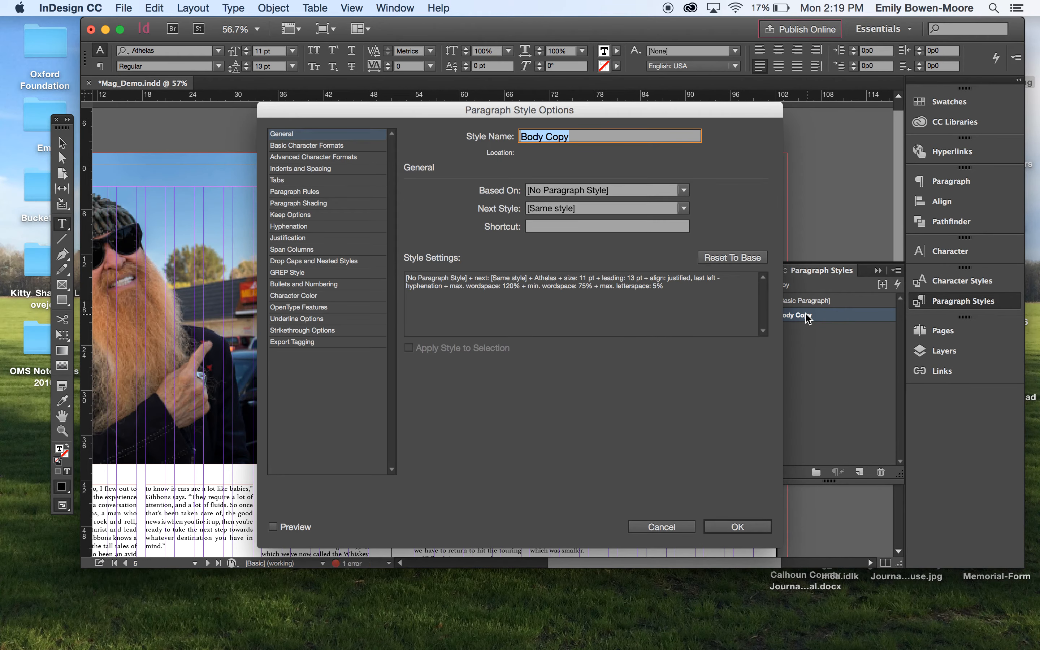
left_click(287, 168)
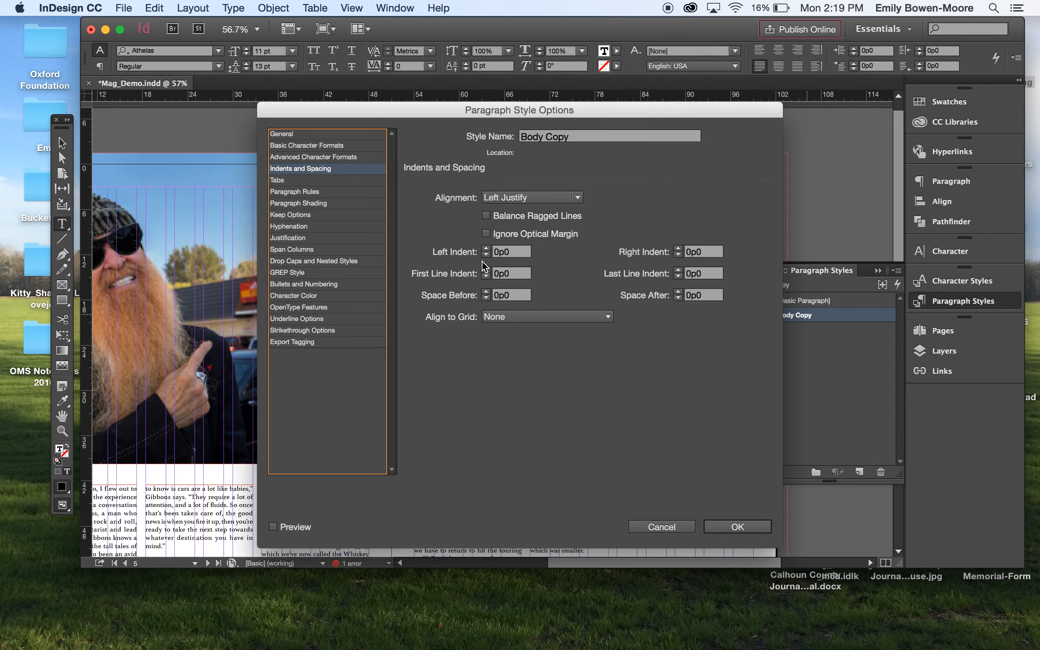
left_click(486, 249)
left_click(486, 248)
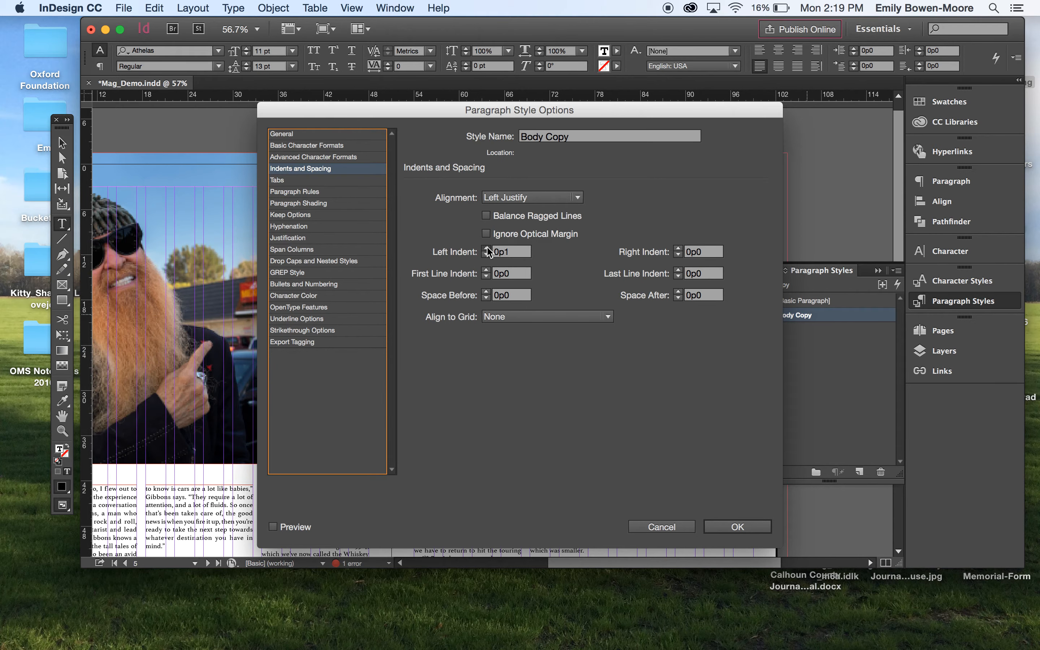
left_click(730, 527)
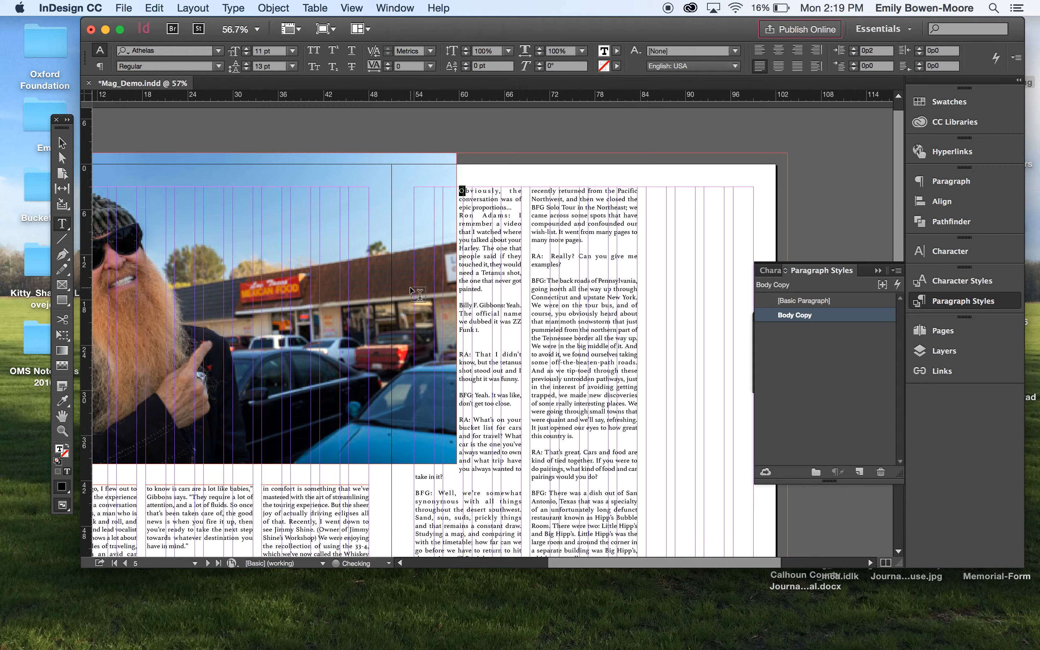
- Reopen the Body Copy style options to review its indents and spacing, then cancel
scroll(454, 298, "down", 5)
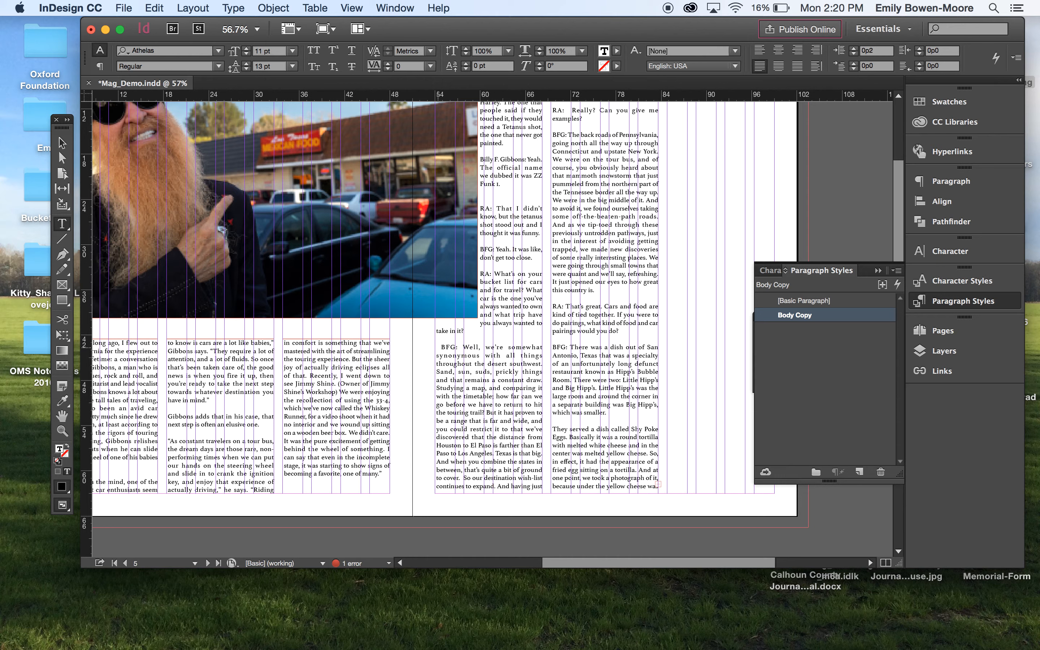
key("BackSpace")
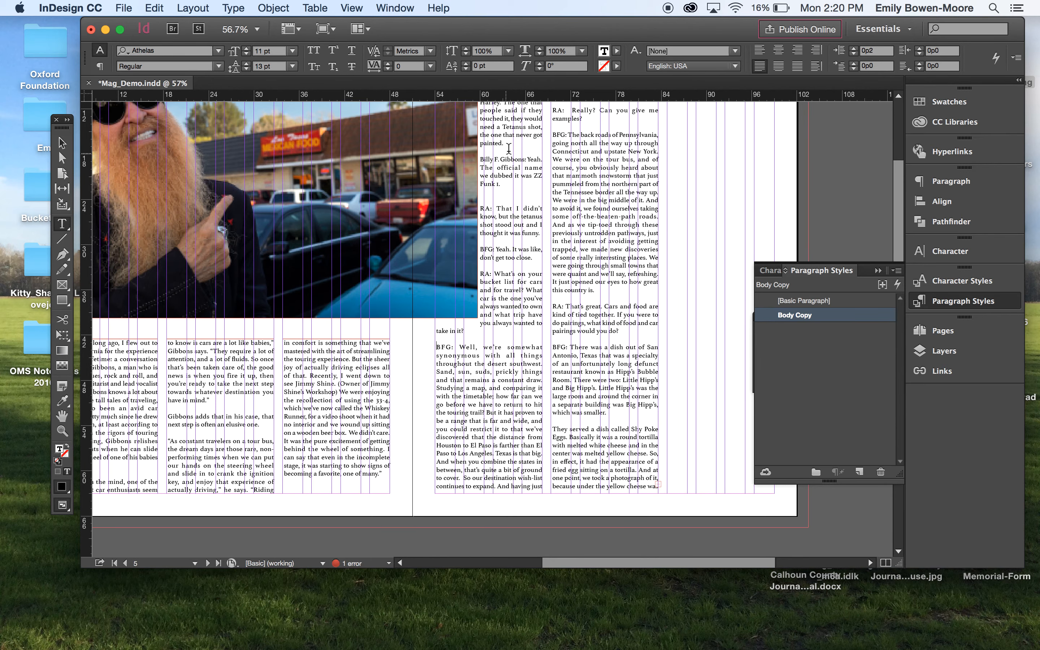
double_click(790, 316)
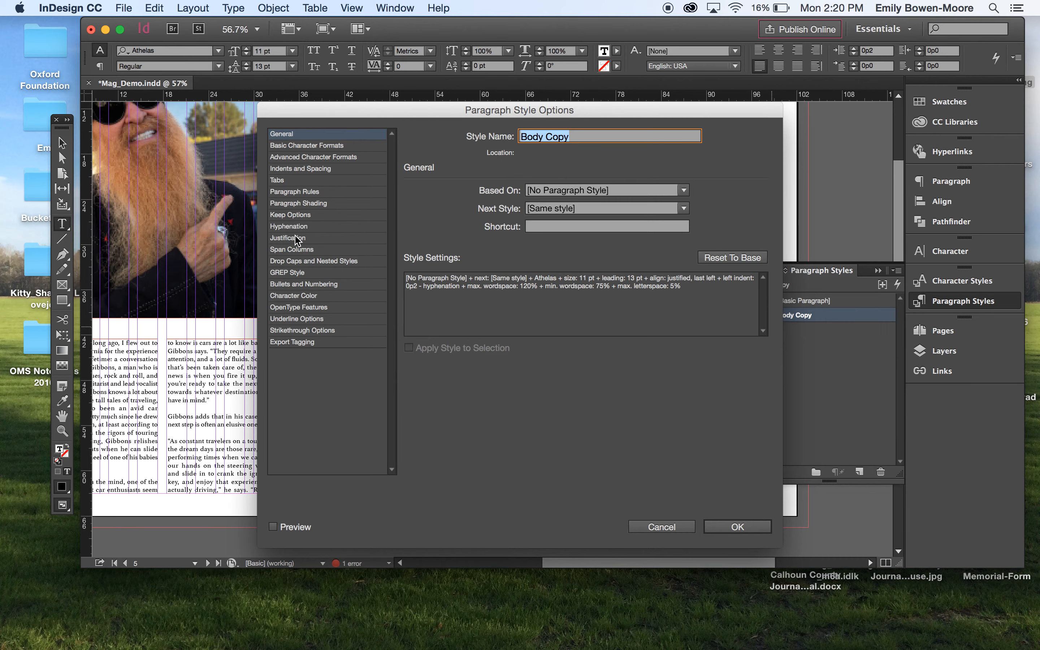
left_click(293, 172)
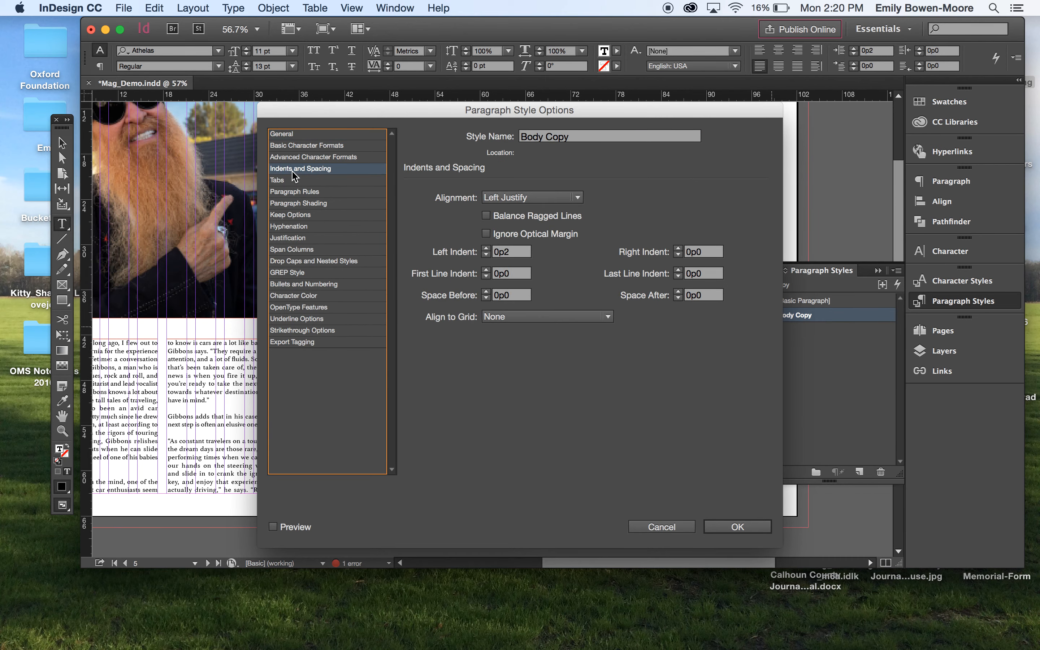
left_click(662, 527)
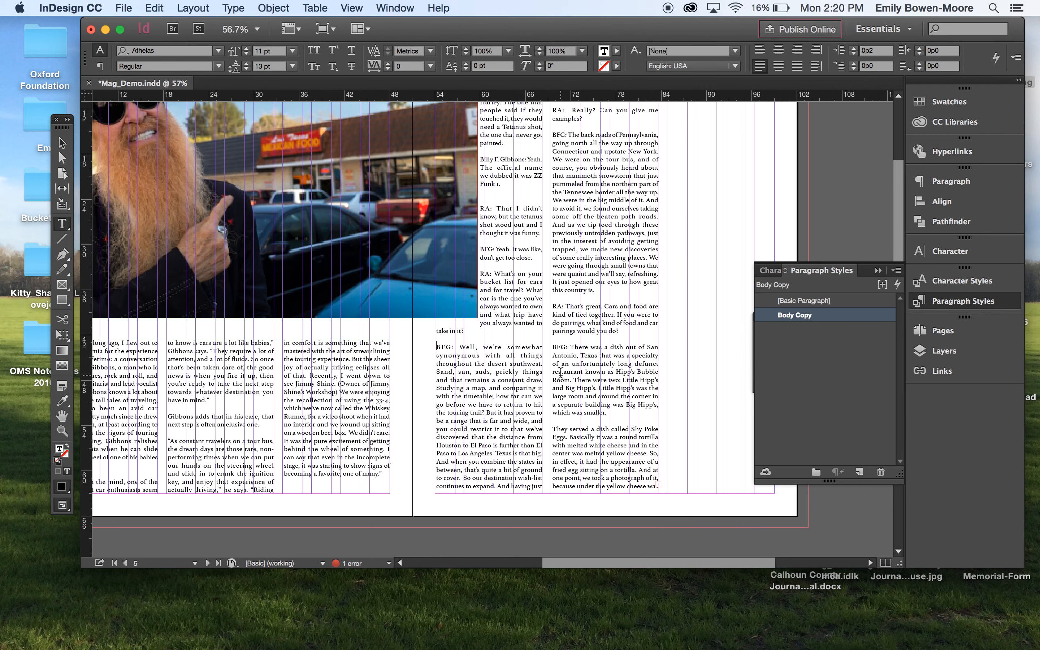
- Scroll around the spread to review the text wrap and indents
scroll(560, 372, "down", 5)
scroll(560, 373, "left", 5)
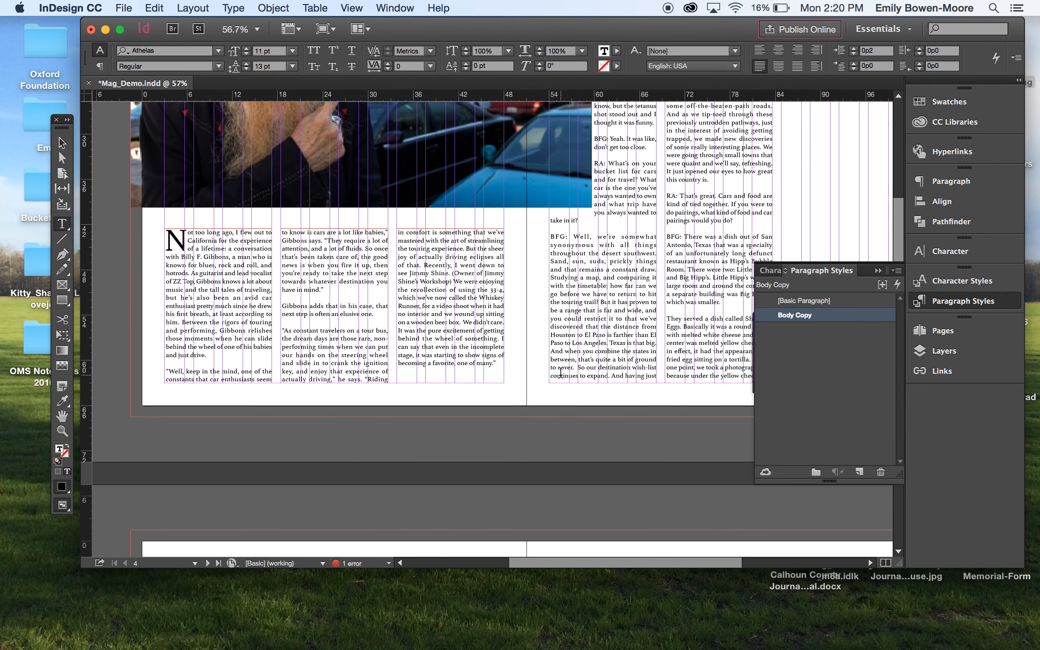
scroll(561, 372, "up", 2)
scroll(561, 372, "left", 4)
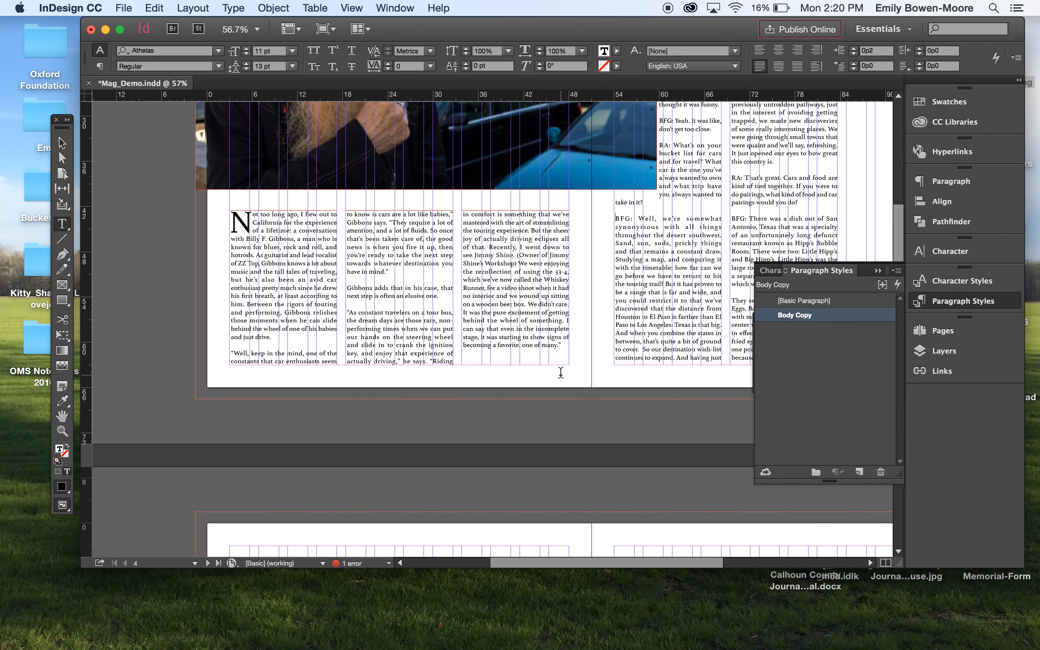
scroll(561, 372, "up", 8)
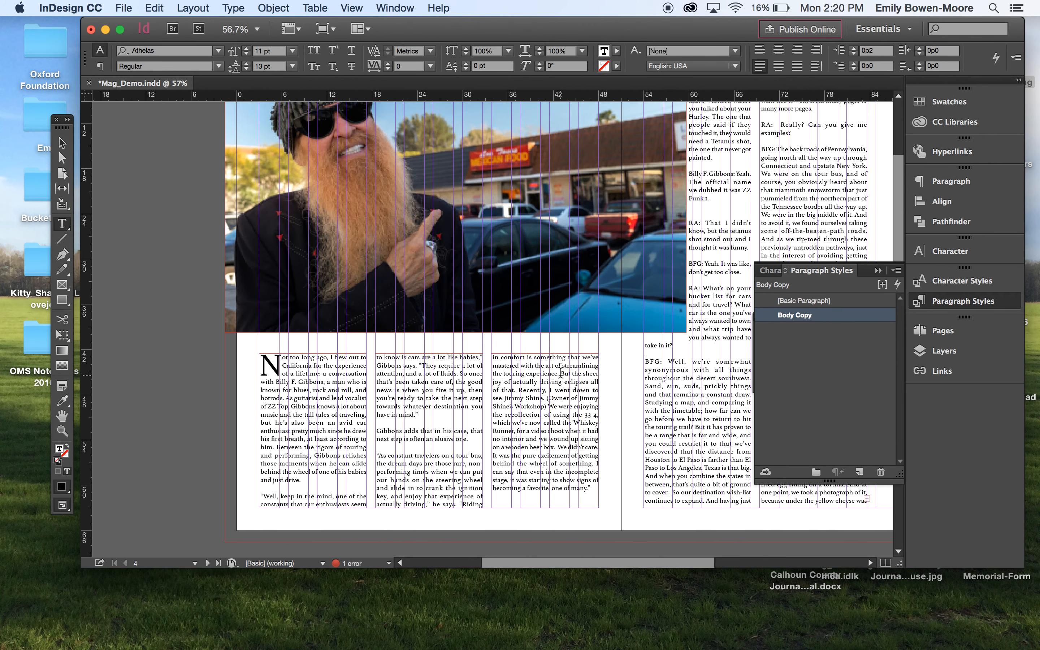
scroll(561, 372, "down", 5)
scroll(561, 372, "right", 2)
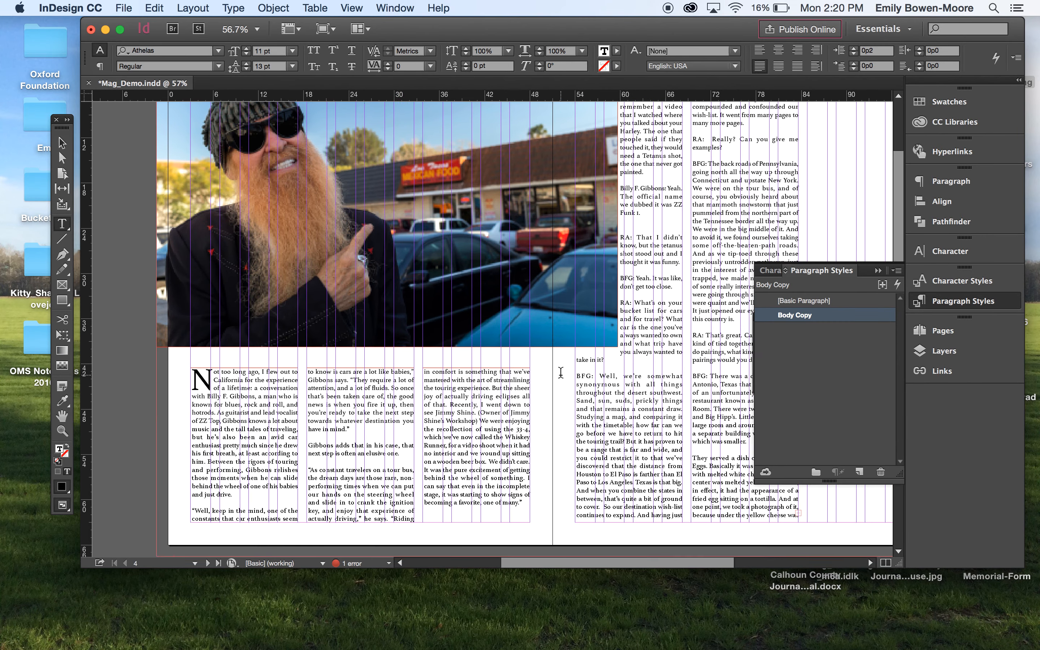
scroll(561, 372, "left", 1)
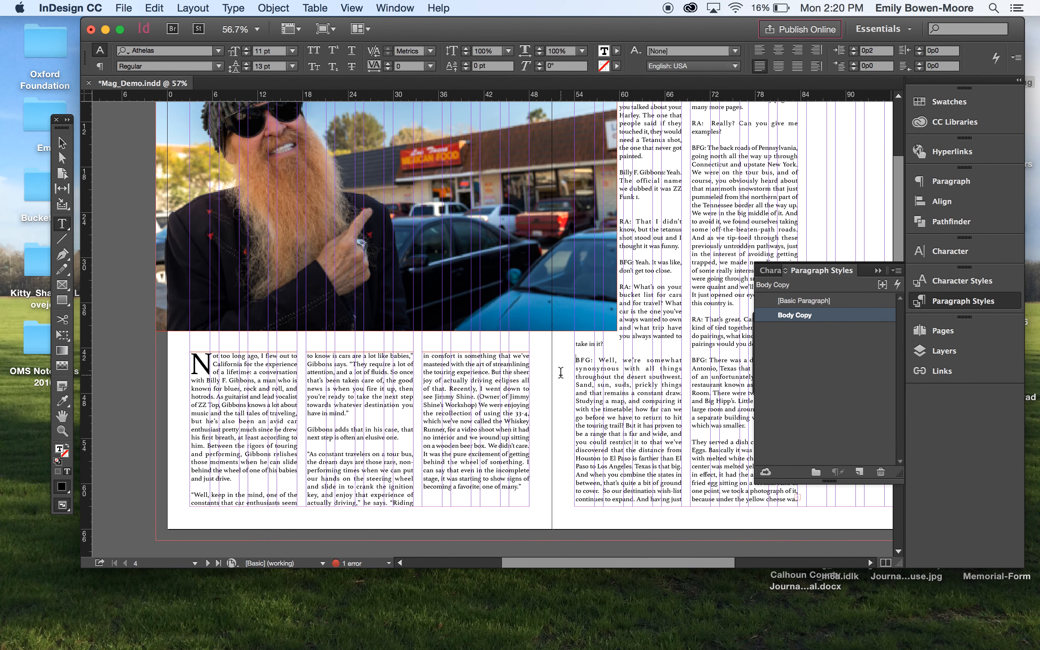
scroll(560, 373, "left", 2)
scroll(560, 372, "down", 1)
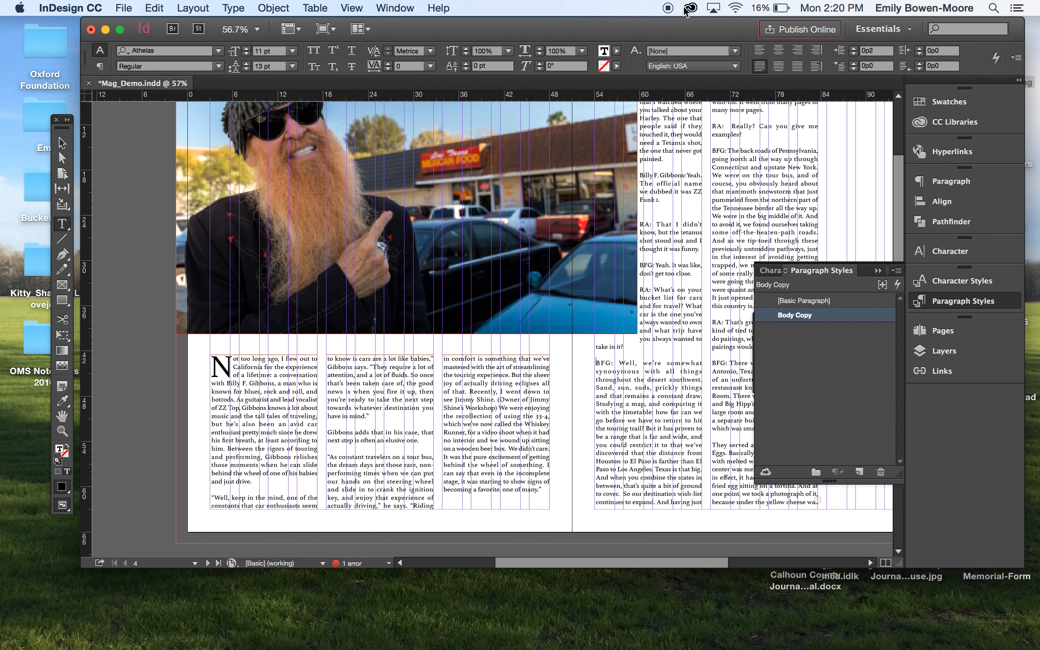